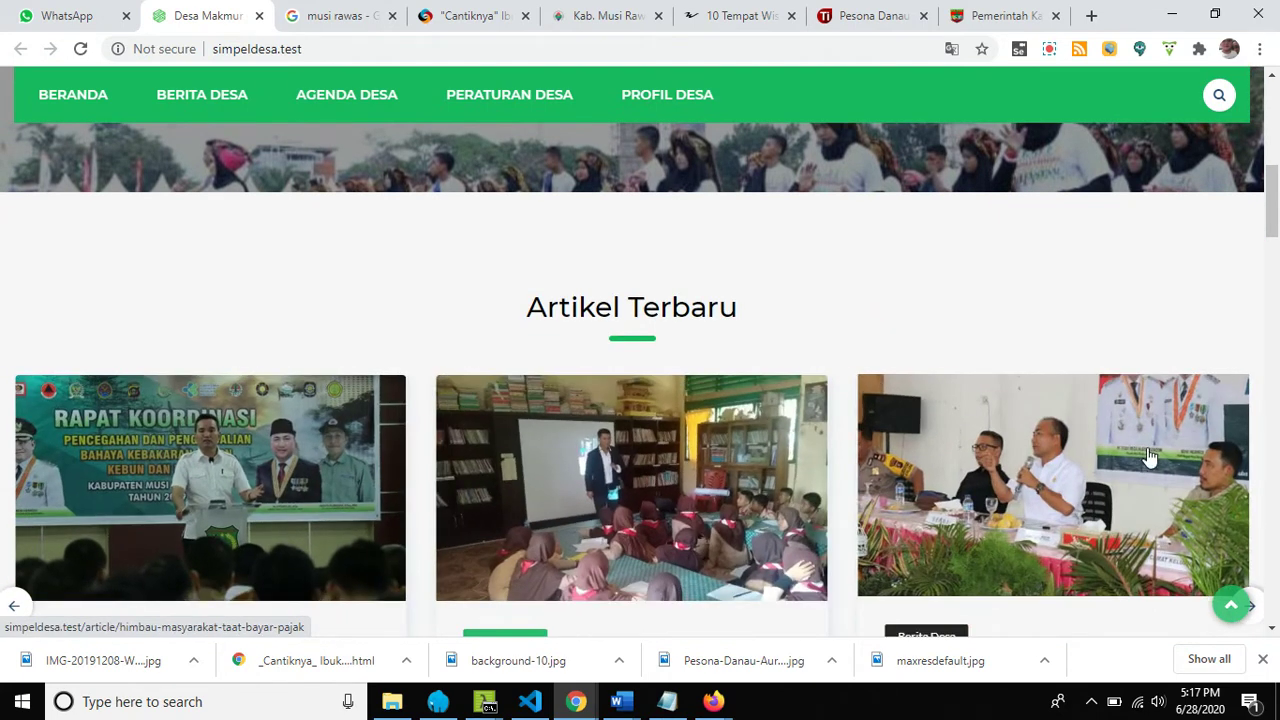
Browse the public village homepage and advance the latest-articles carousel by one card.
scroll(357, 472, "down", 12)
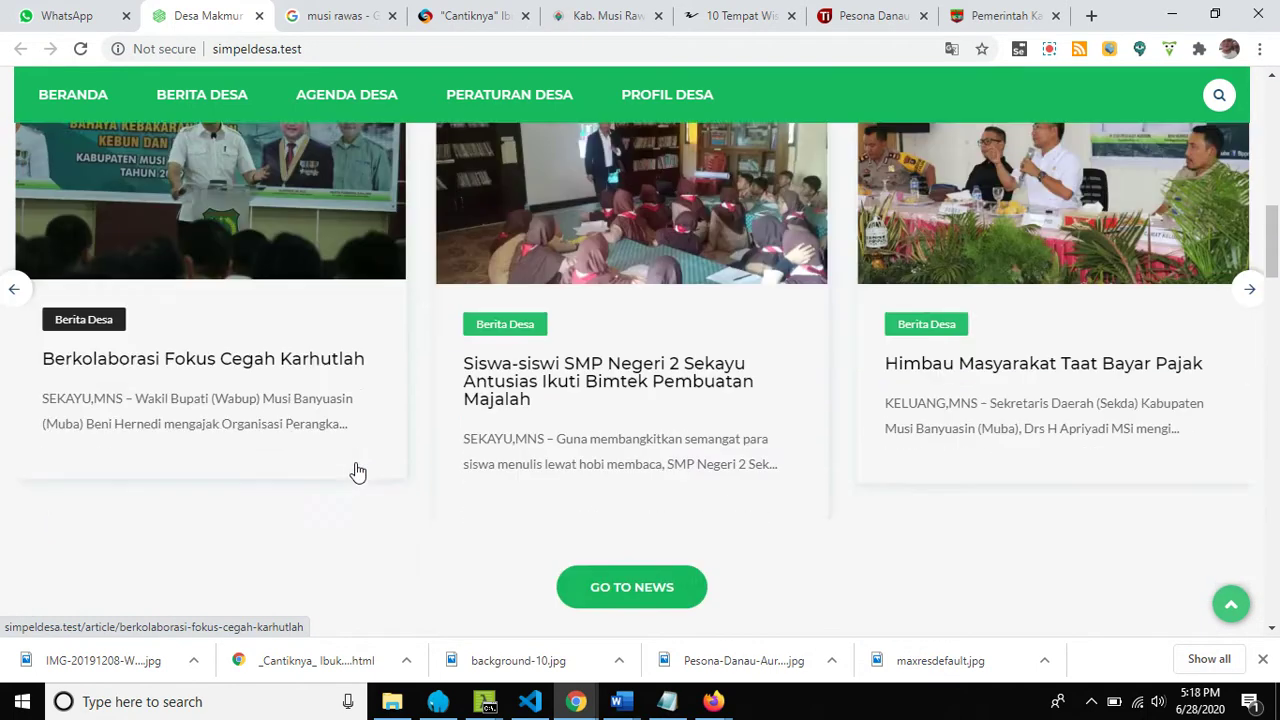
scroll(357, 472, "up", 15)
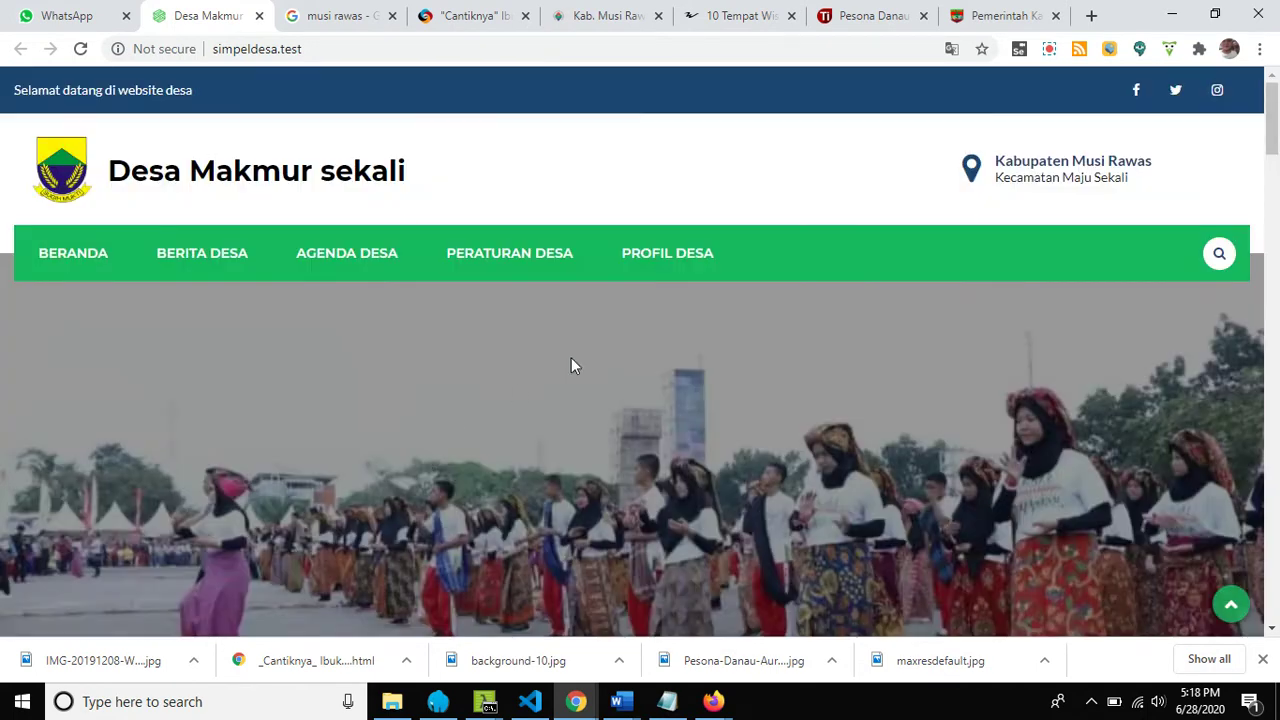
mouse_move(677, 269)
scroll(553, 420, "down", 1)
scroll(554, 420, "down", 5)
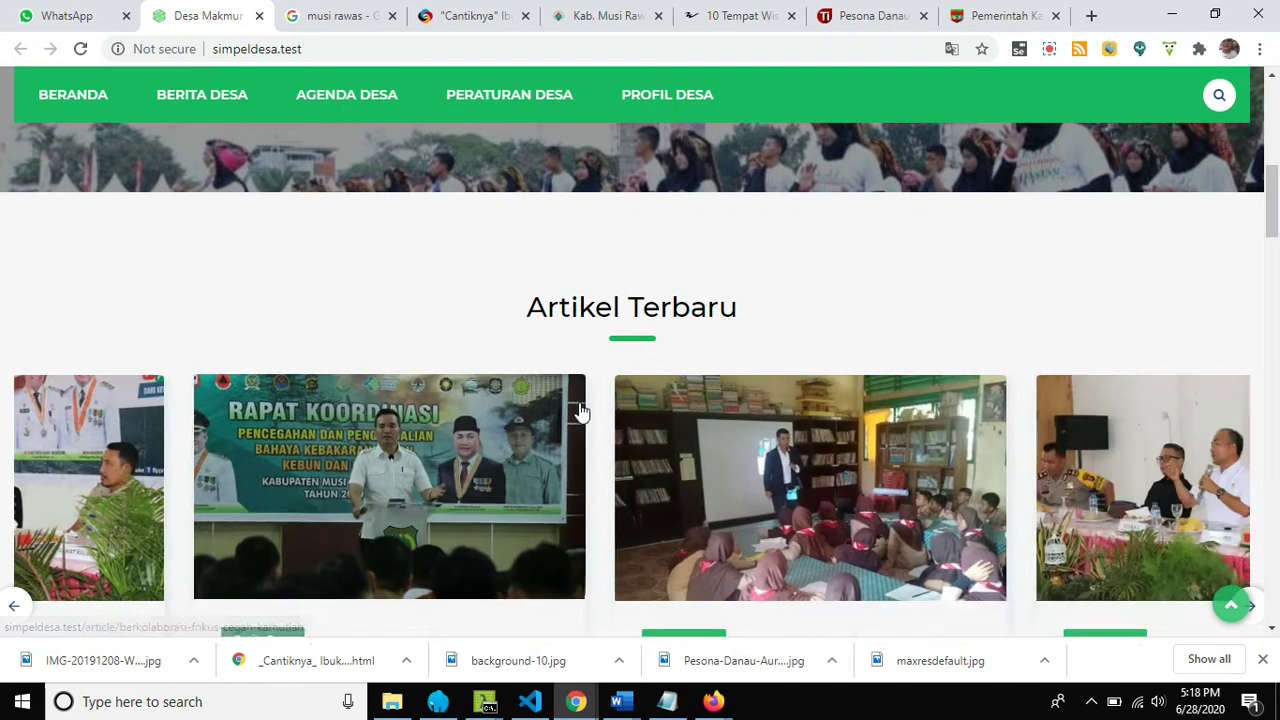
scroll(538, 491, "up", 7)
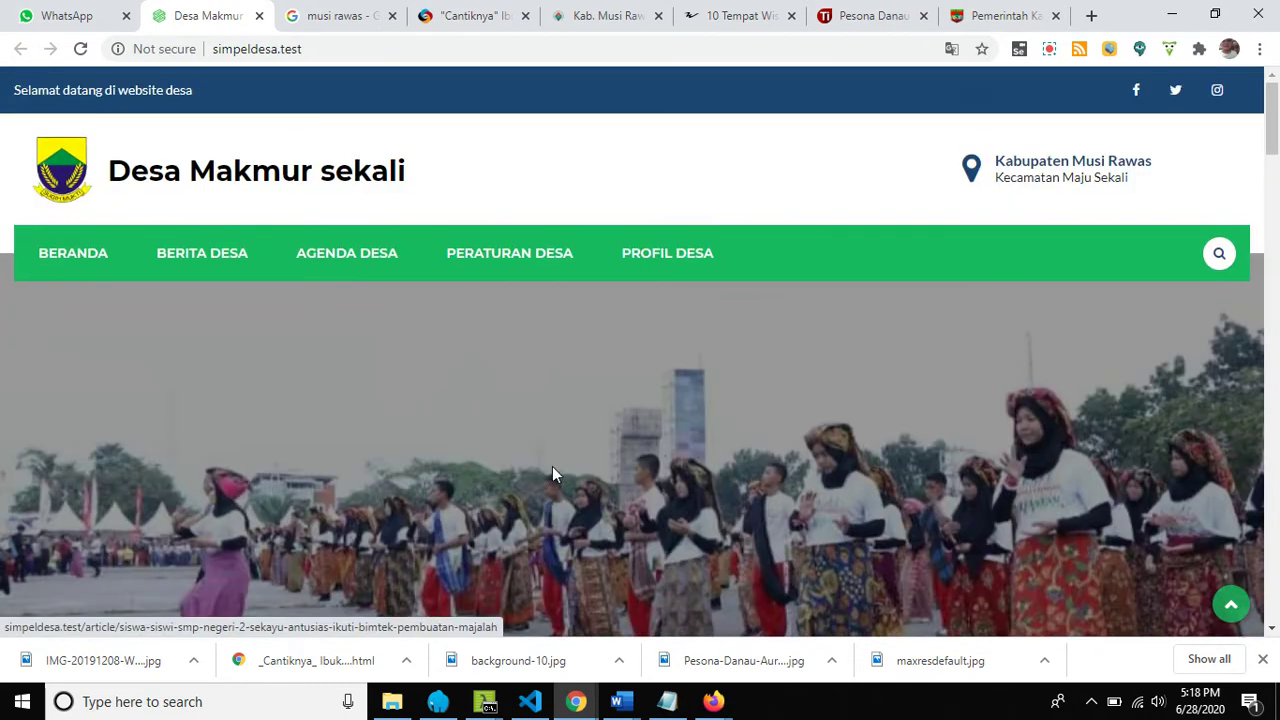
scroll(520, 457, "down", 5)
scroll(536, 526, "down", 4)
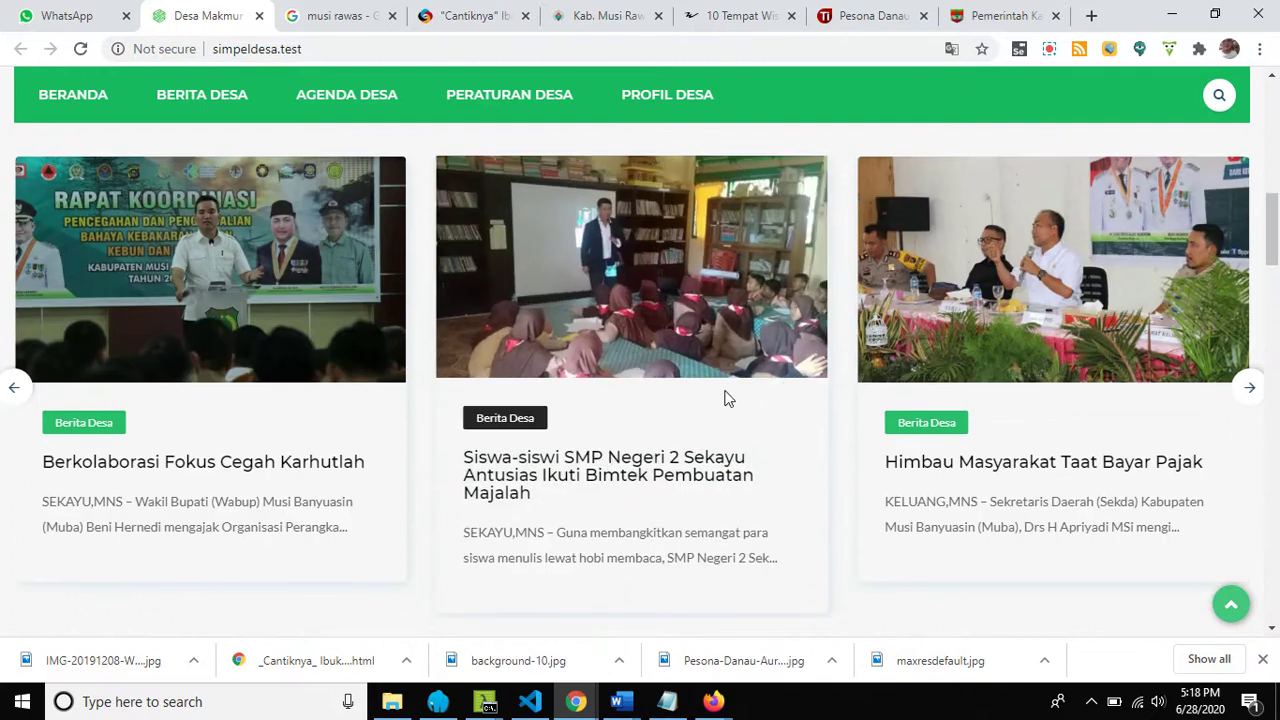
left_click_drag(1111, 387, 574, 400)
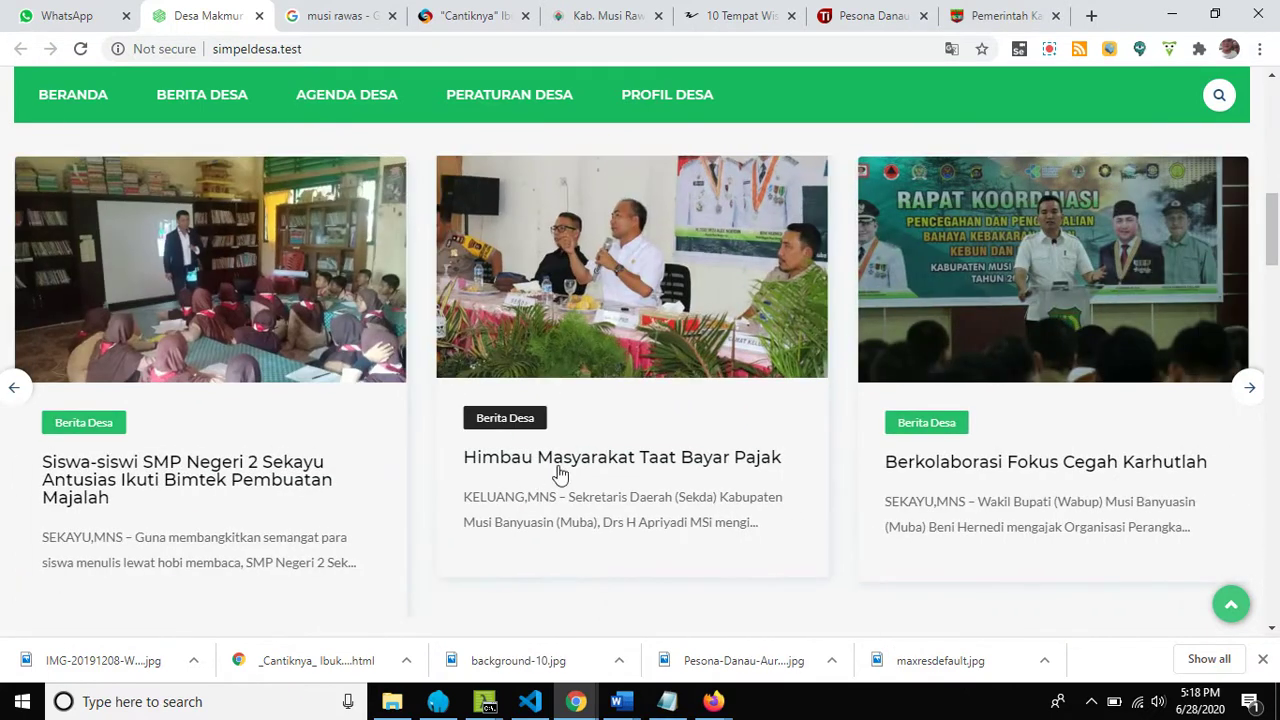
scroll(688, 453, "up", 2)
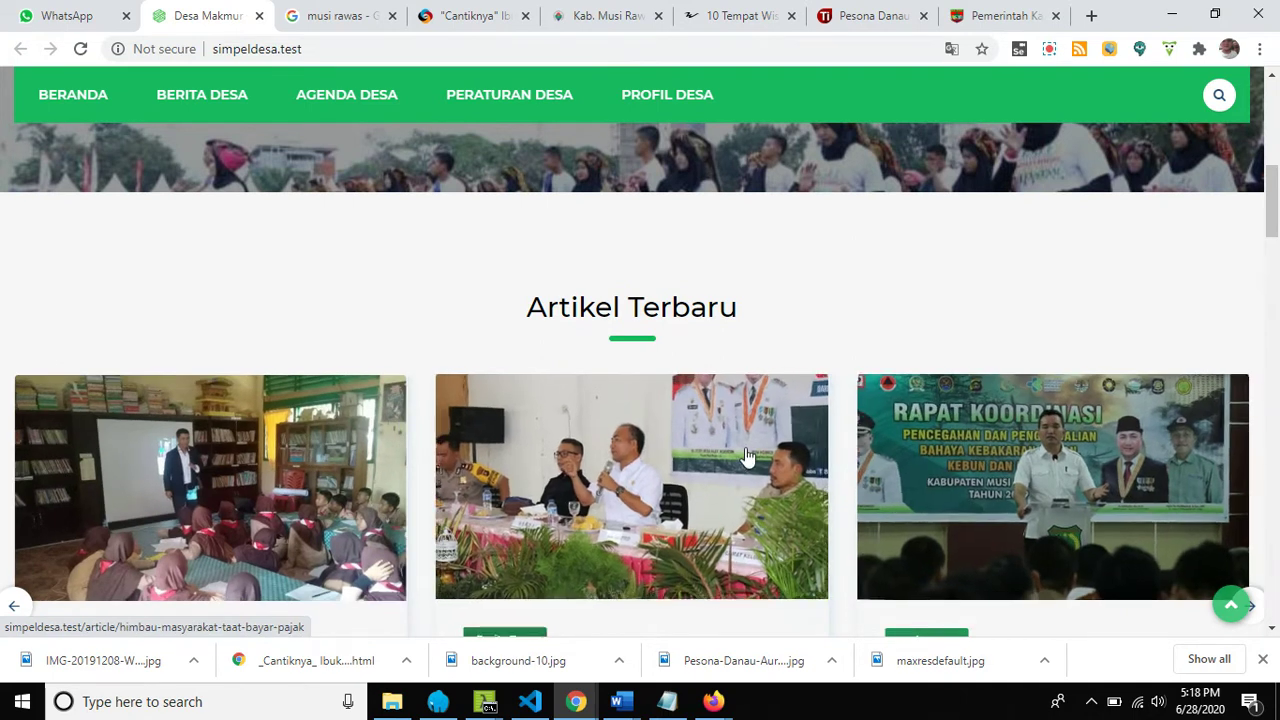
scroll(688, 453, "up", 4)
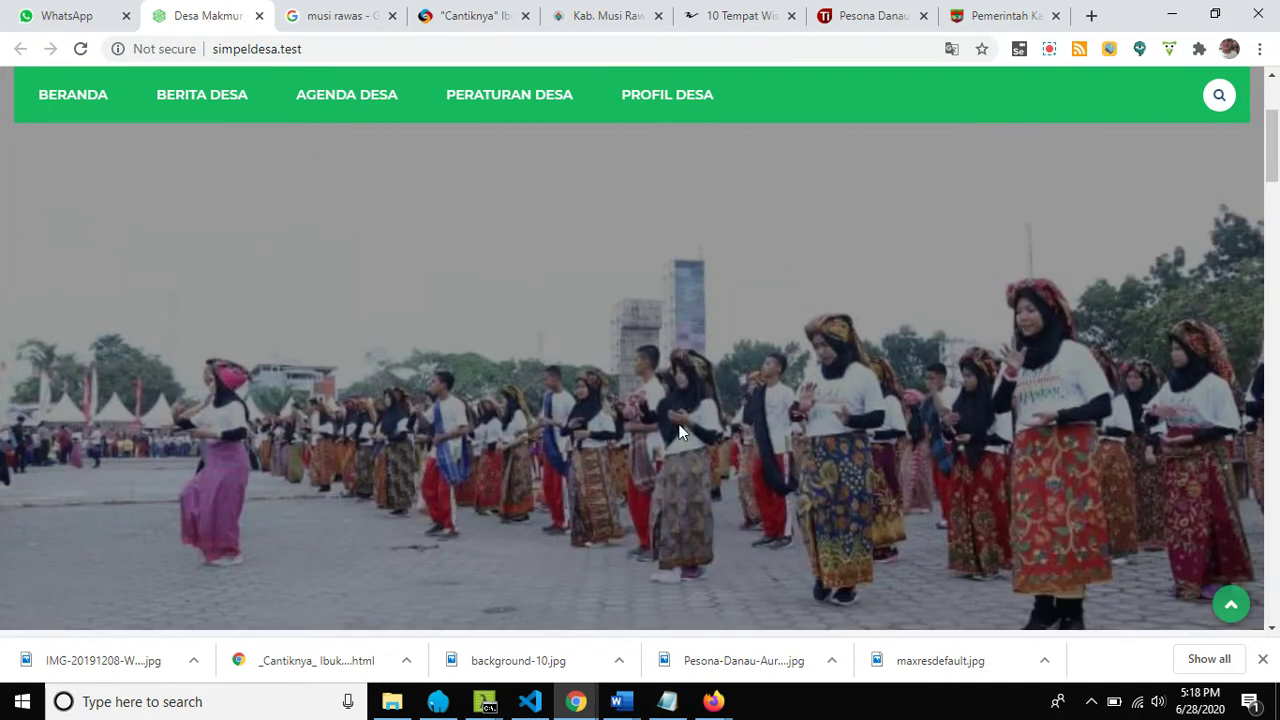
scroll(454, 470, "down", 2)
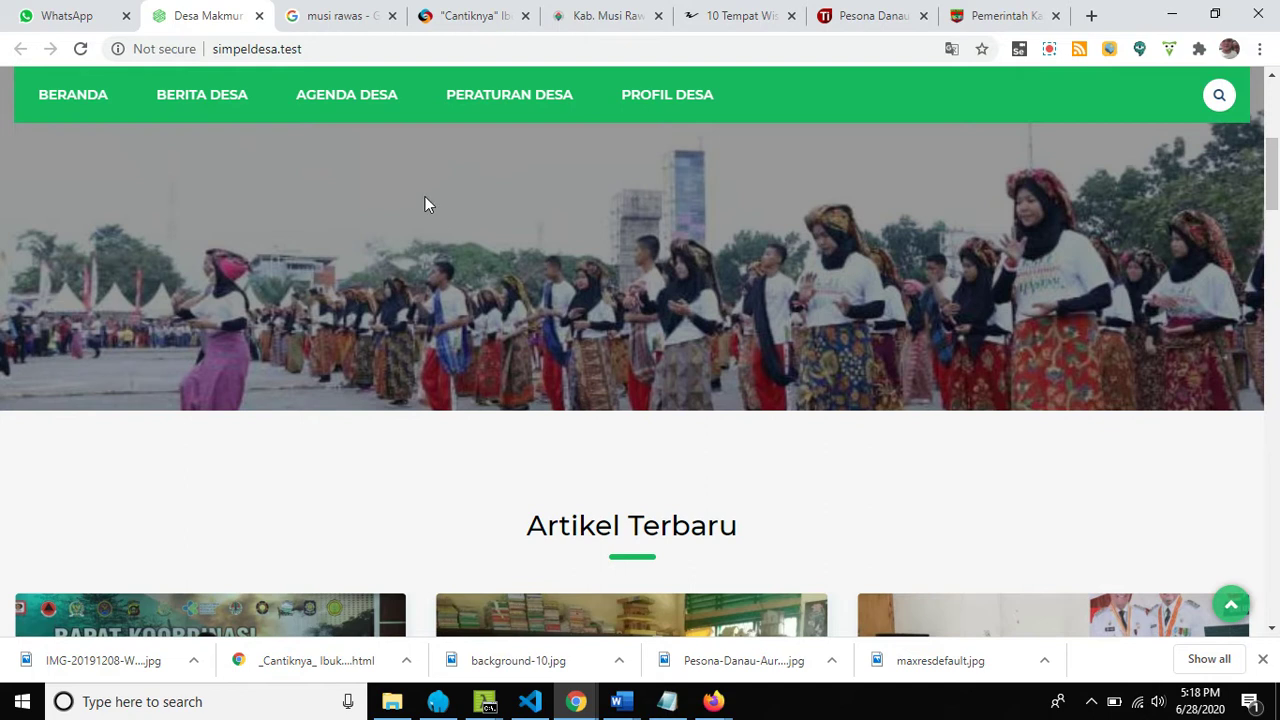
Go to simpeldesa.test/manage and log in with the staff e-mail and account password.
left_click(337, 50)
left_click(340, 50)
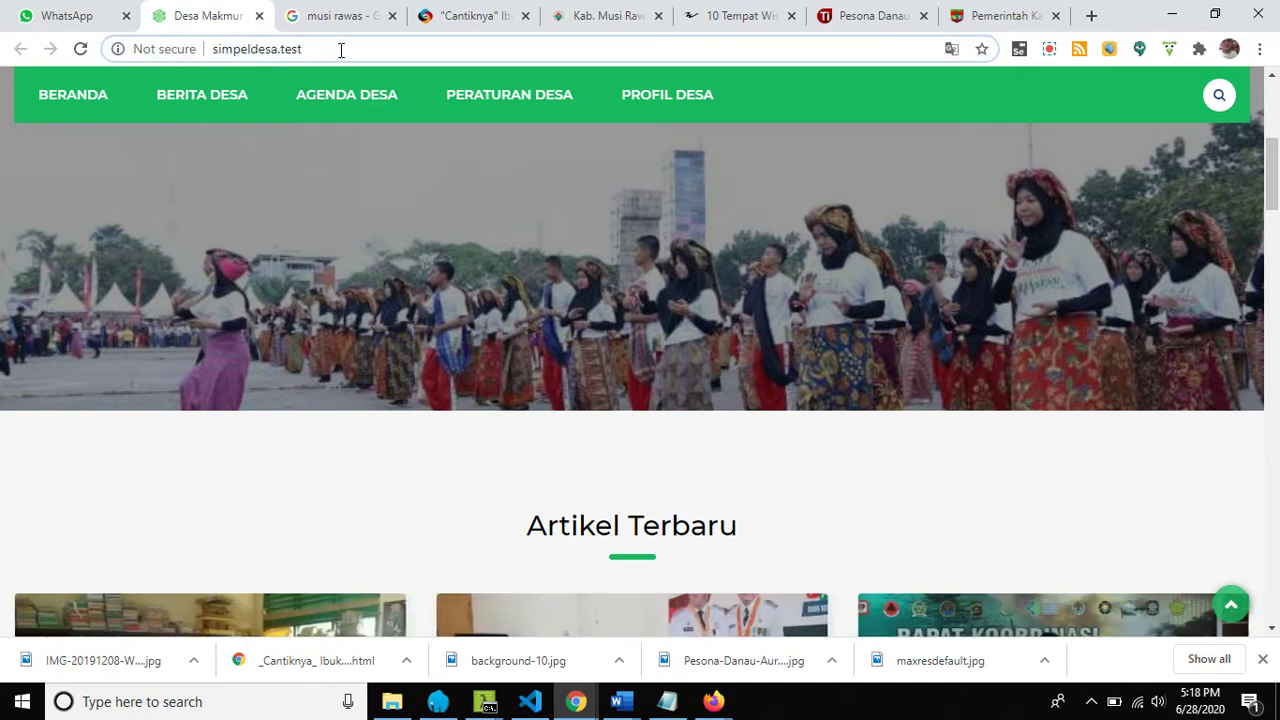
type("/")
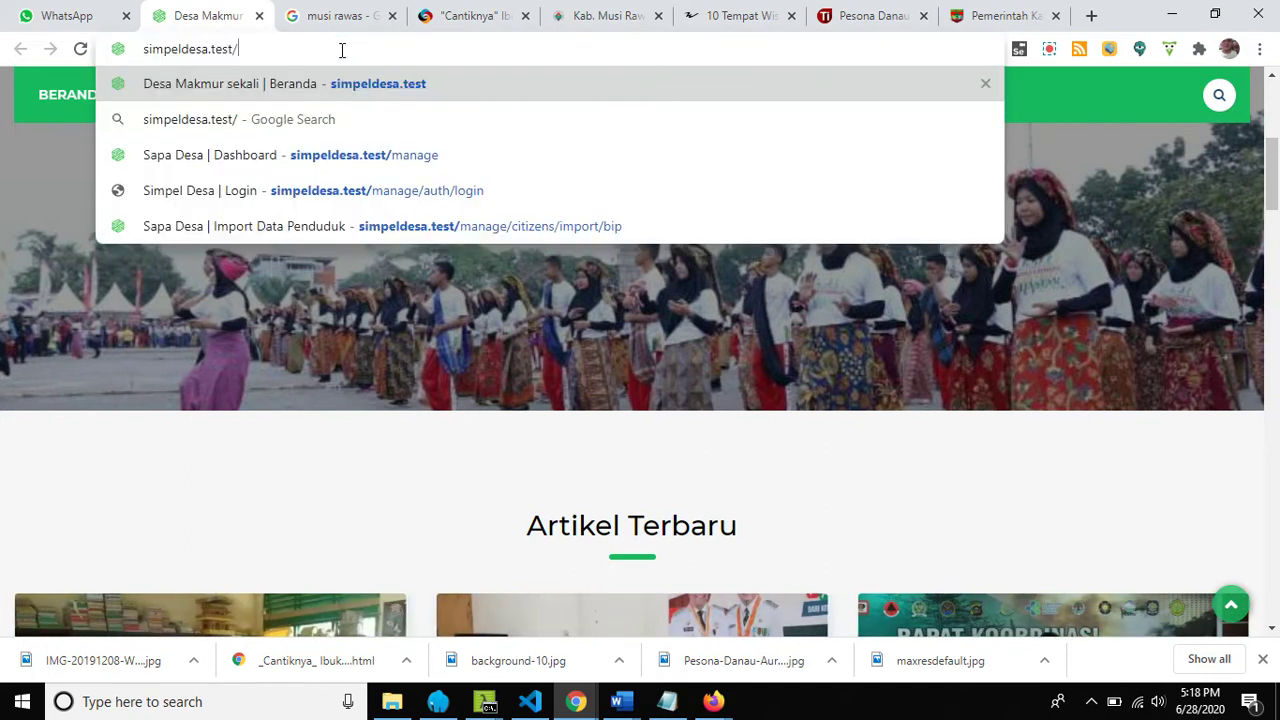
type("m")
type("anage")
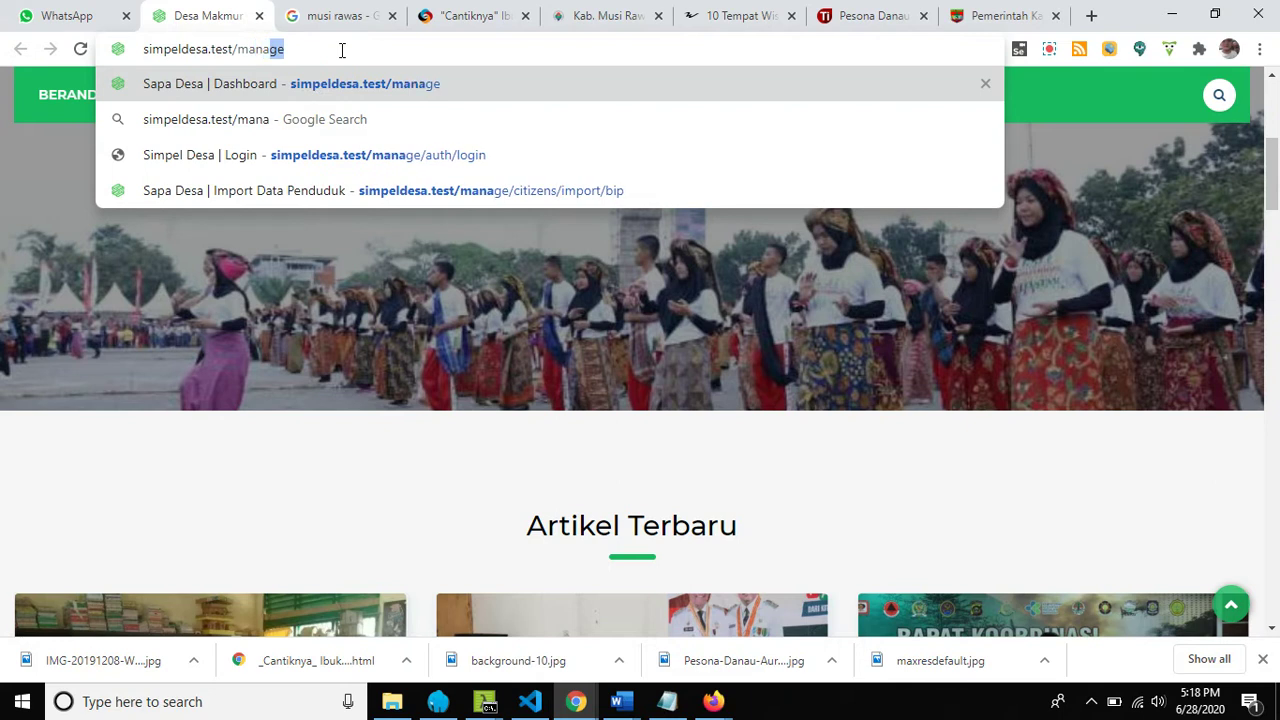
key("Return")
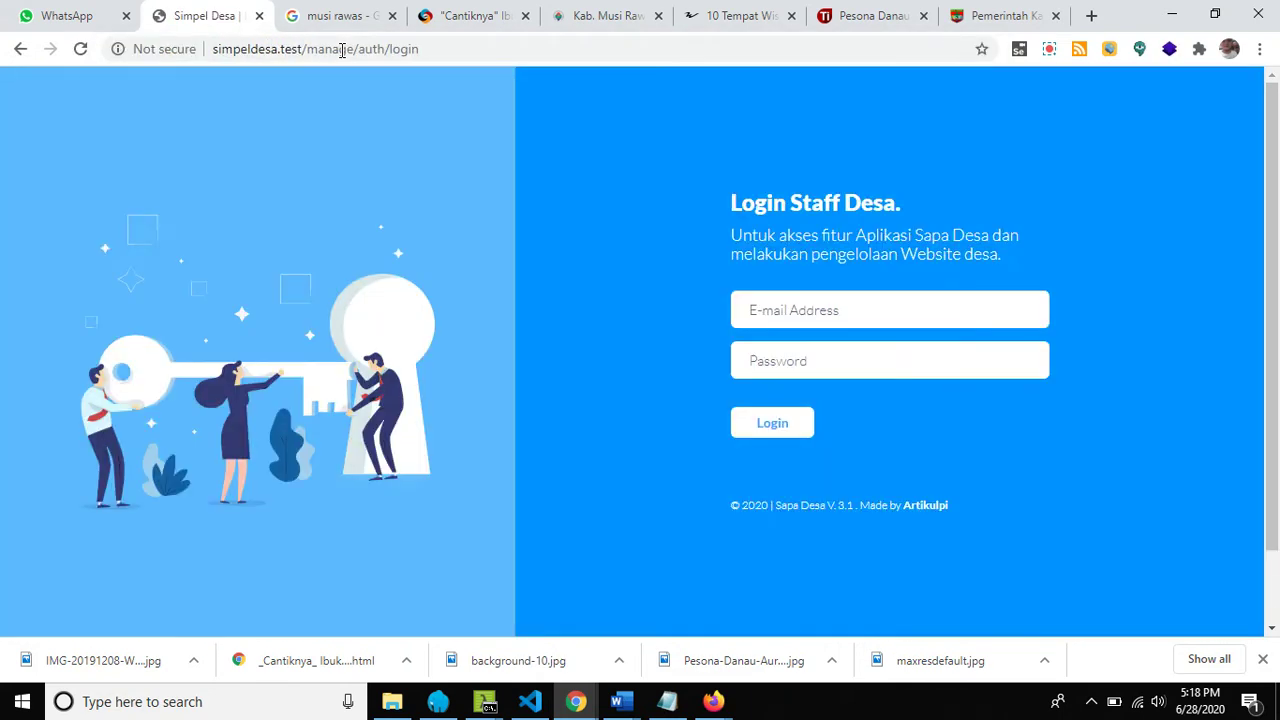
left_click(797, 305)
left_click(806, 350)
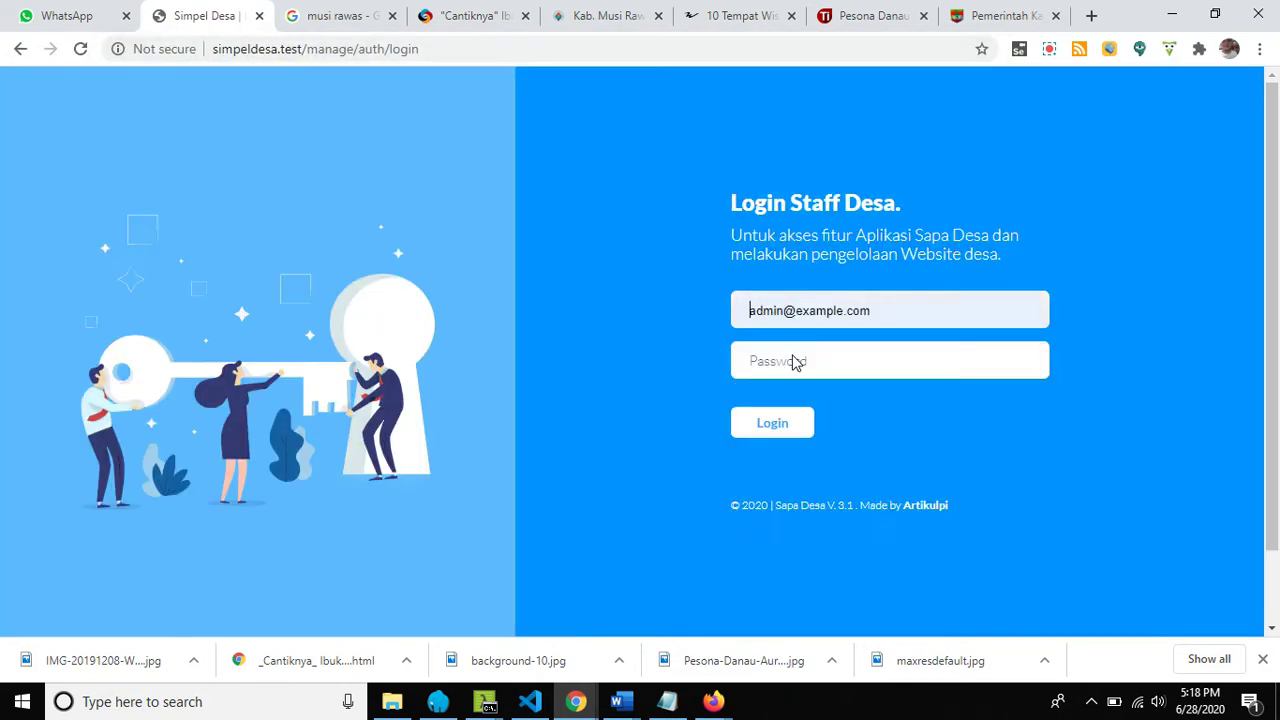
left_click(806, 350)
type("pa")
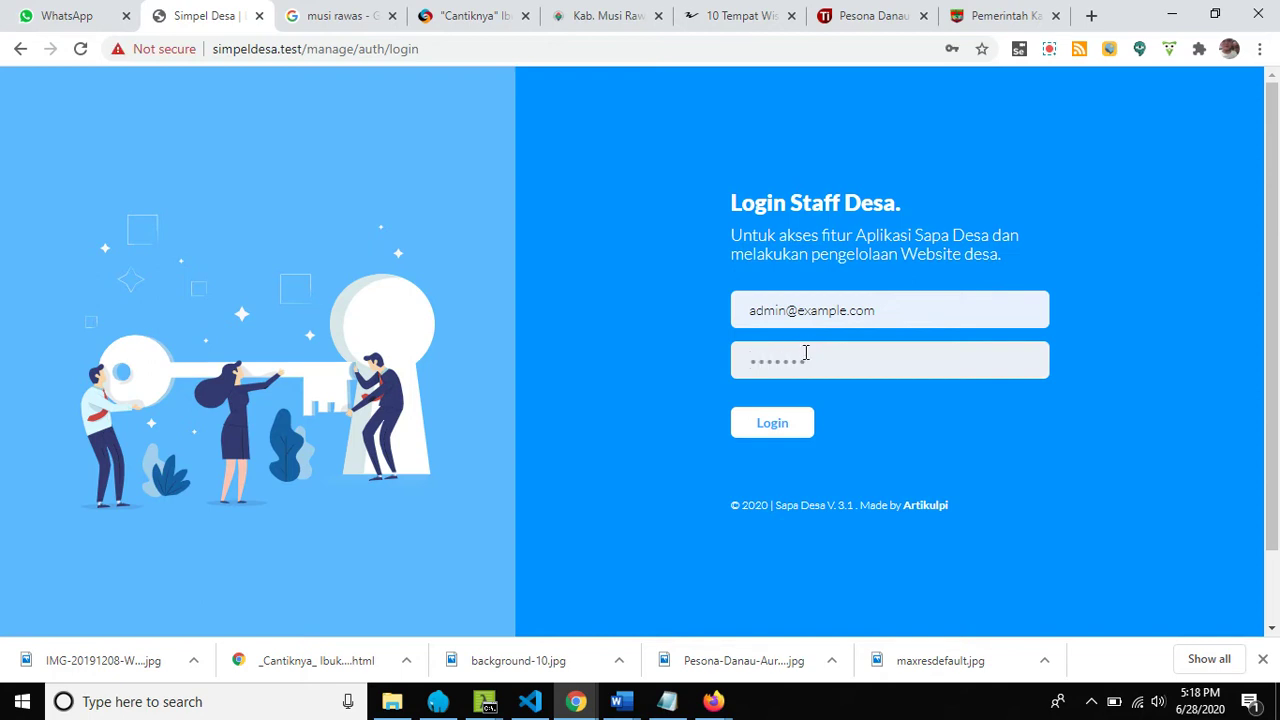
left_click(792, 429)
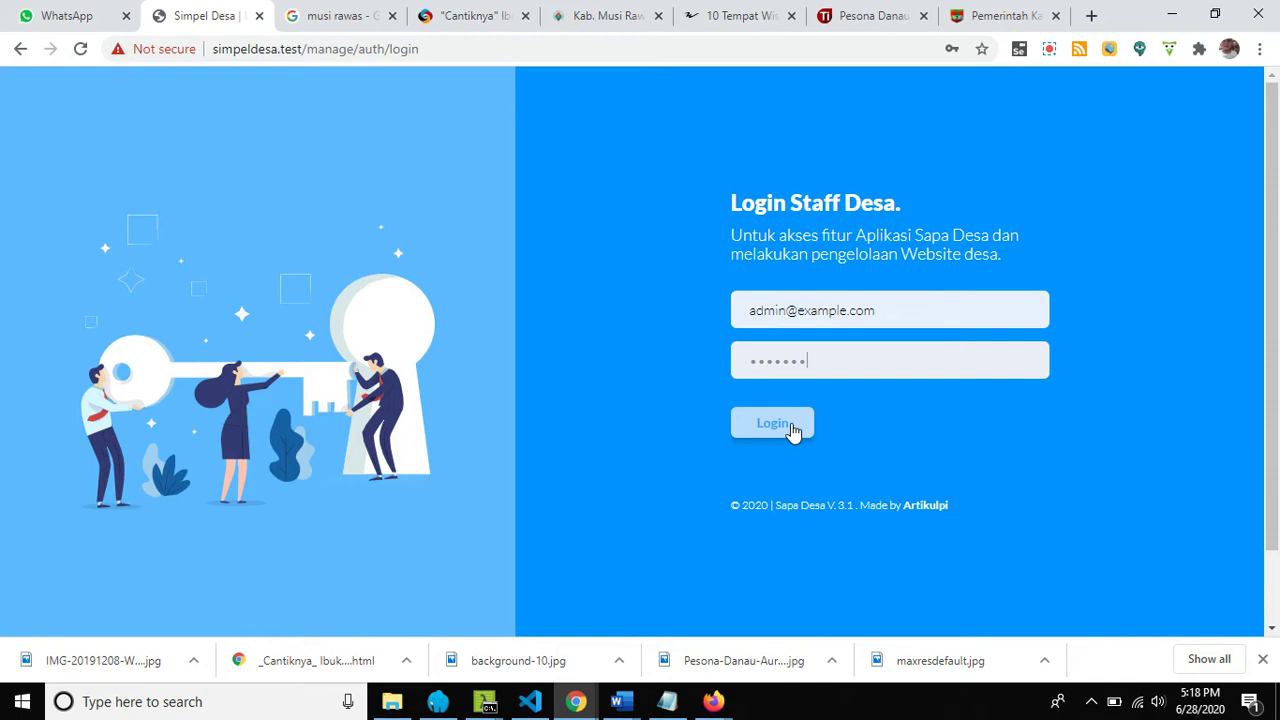
left_click(792, 429)
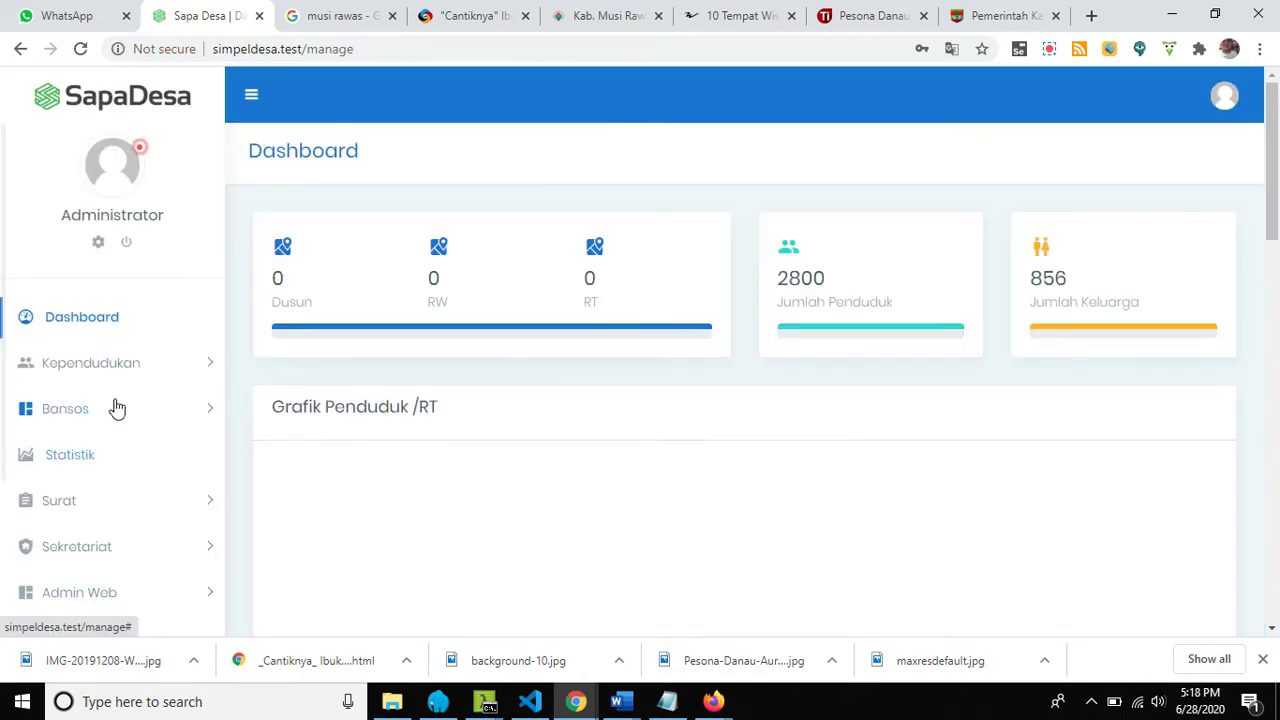
Expand Admin Web in the sidebar and open the public village site in a new tab.
scroll(109, 420, "down", 3)
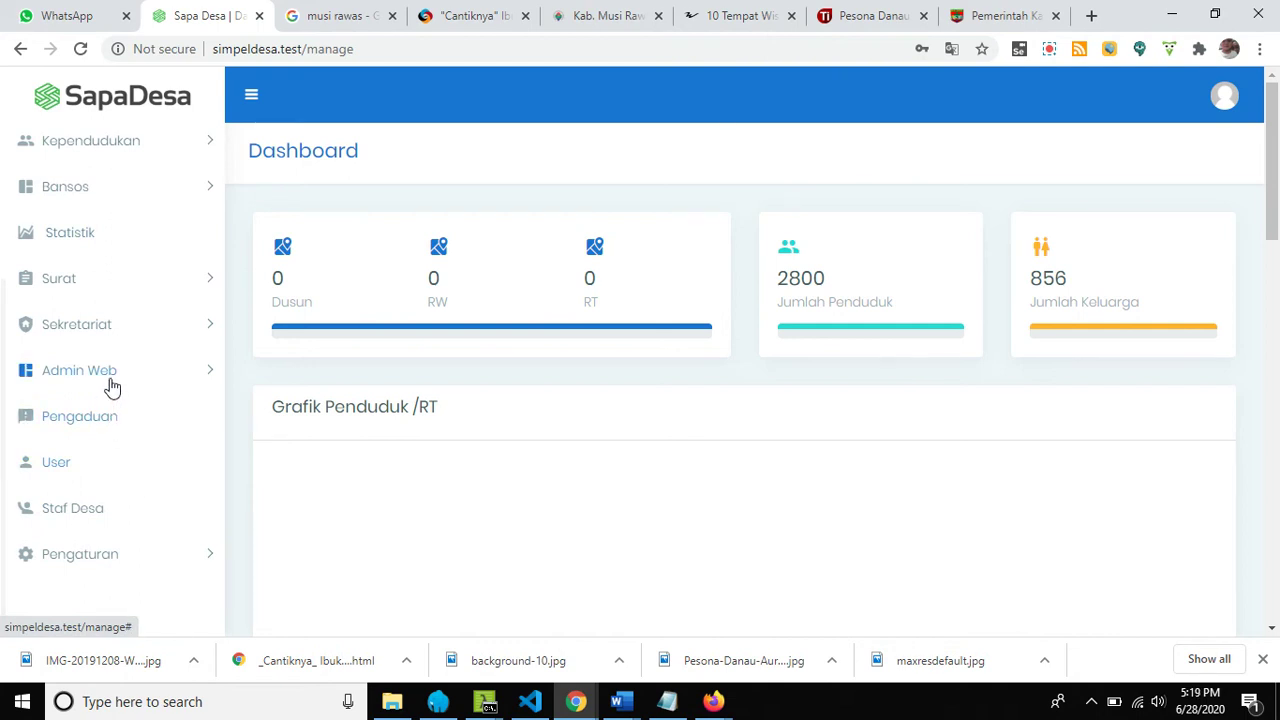
left_click(115, 380)
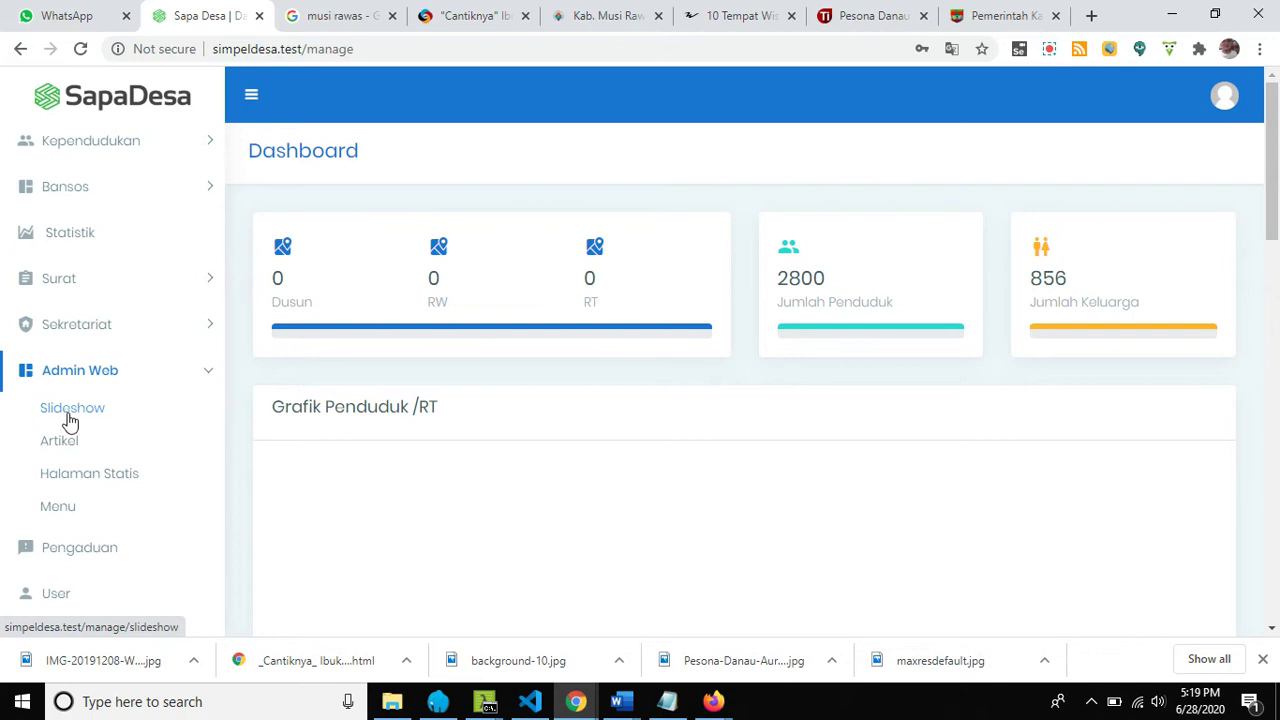
left_click(60, 100)
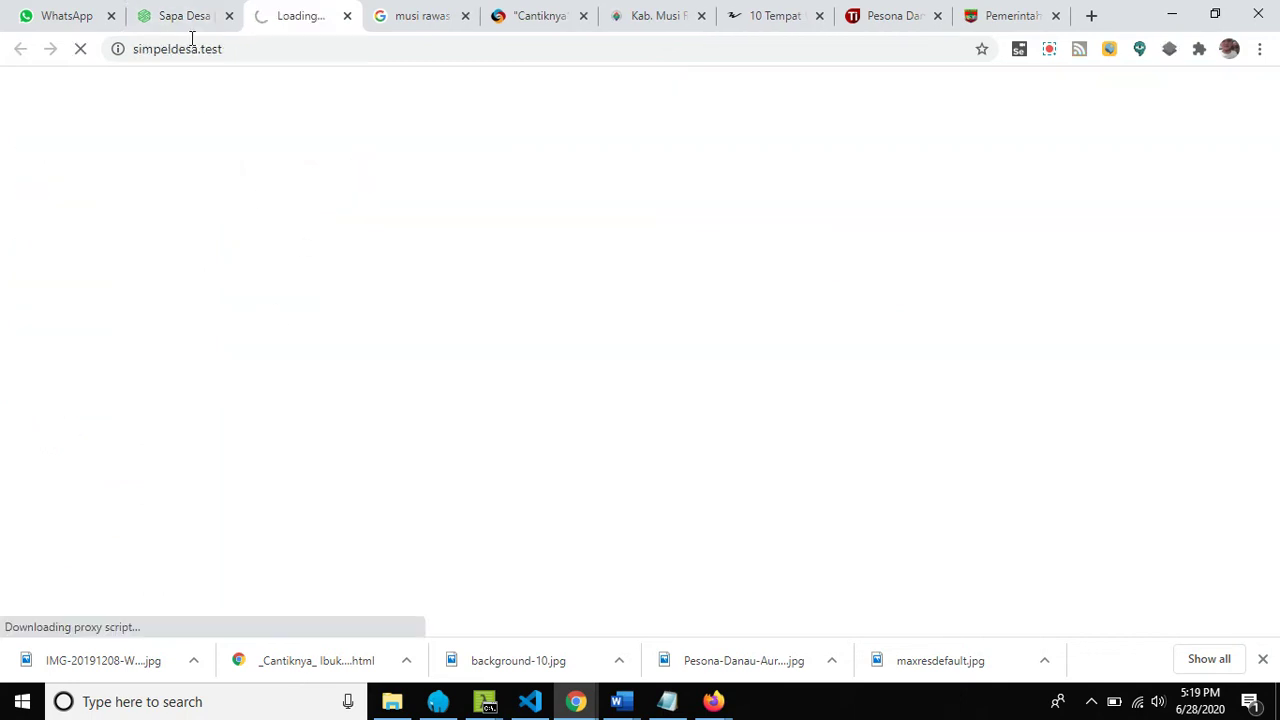
Check the public slider headline 'Muba Raih Opini WTP Tercepat se-Indonesia', then return to the admin Dashboard.
left_click(183, 18)
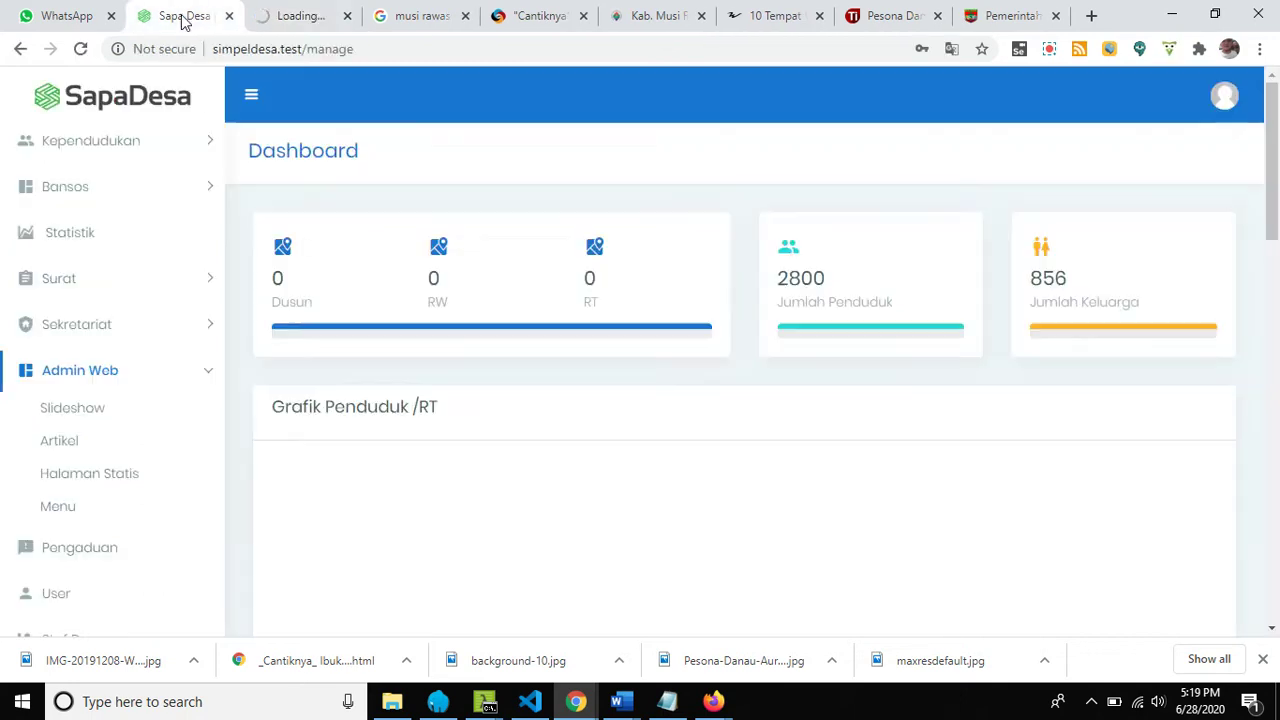
left_click(289, 19)
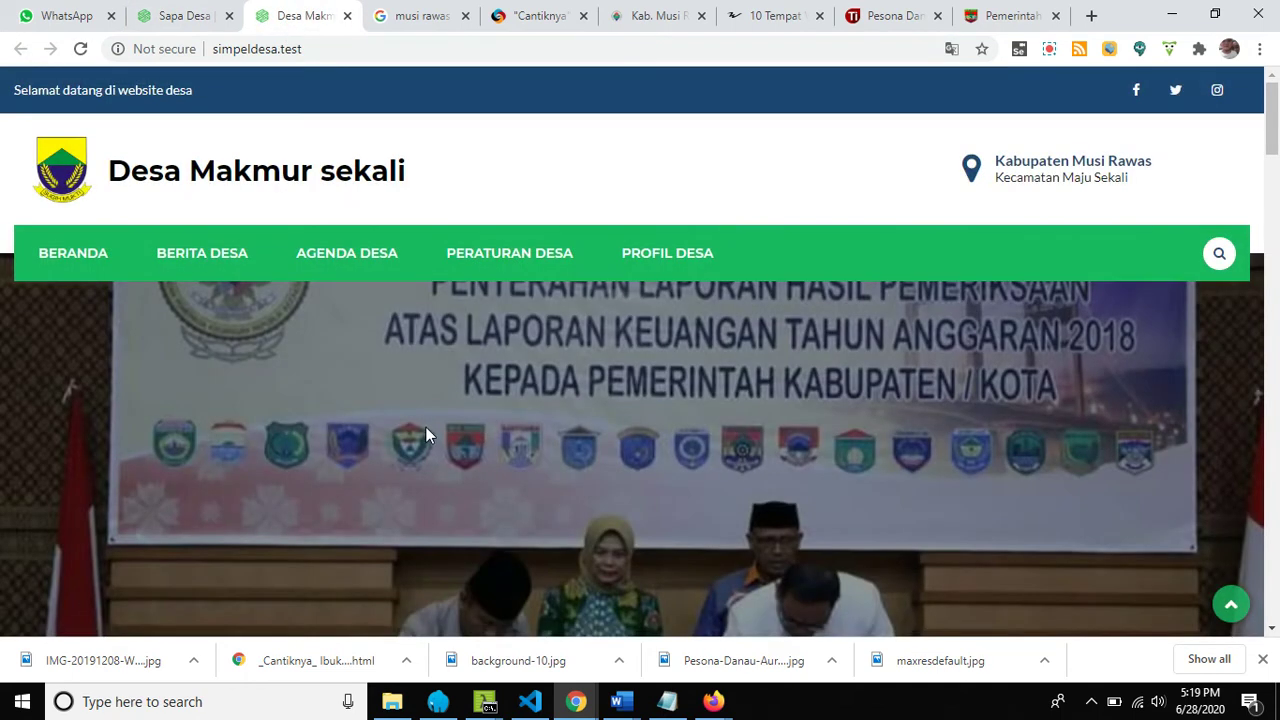
scroll(440, 430, "down", 2)
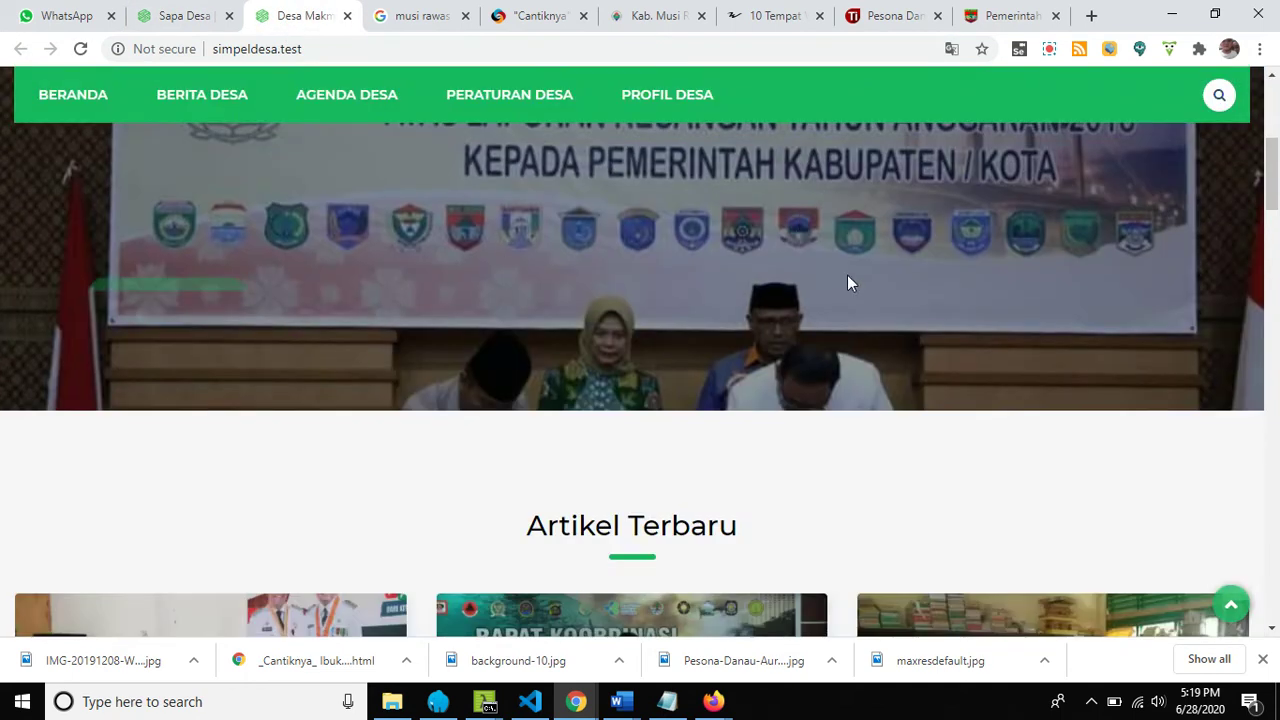
scroll(288, 380, "up", 1)
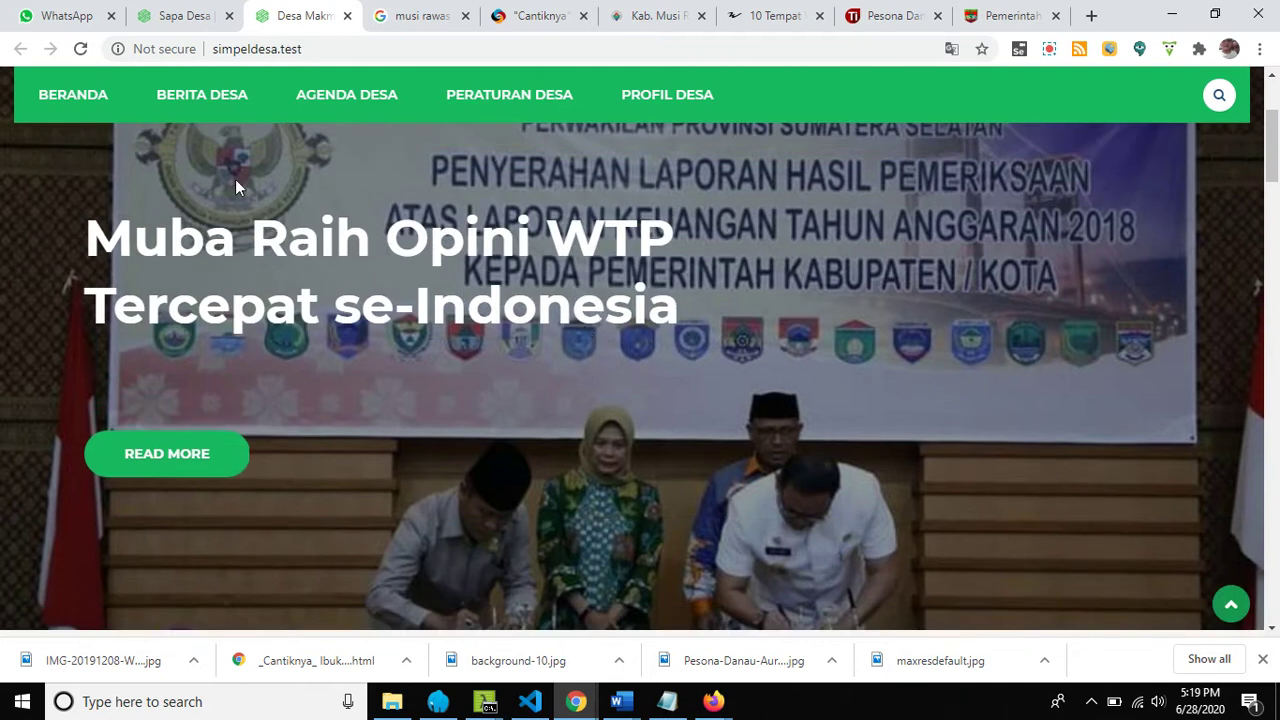
left_click(165, 18)
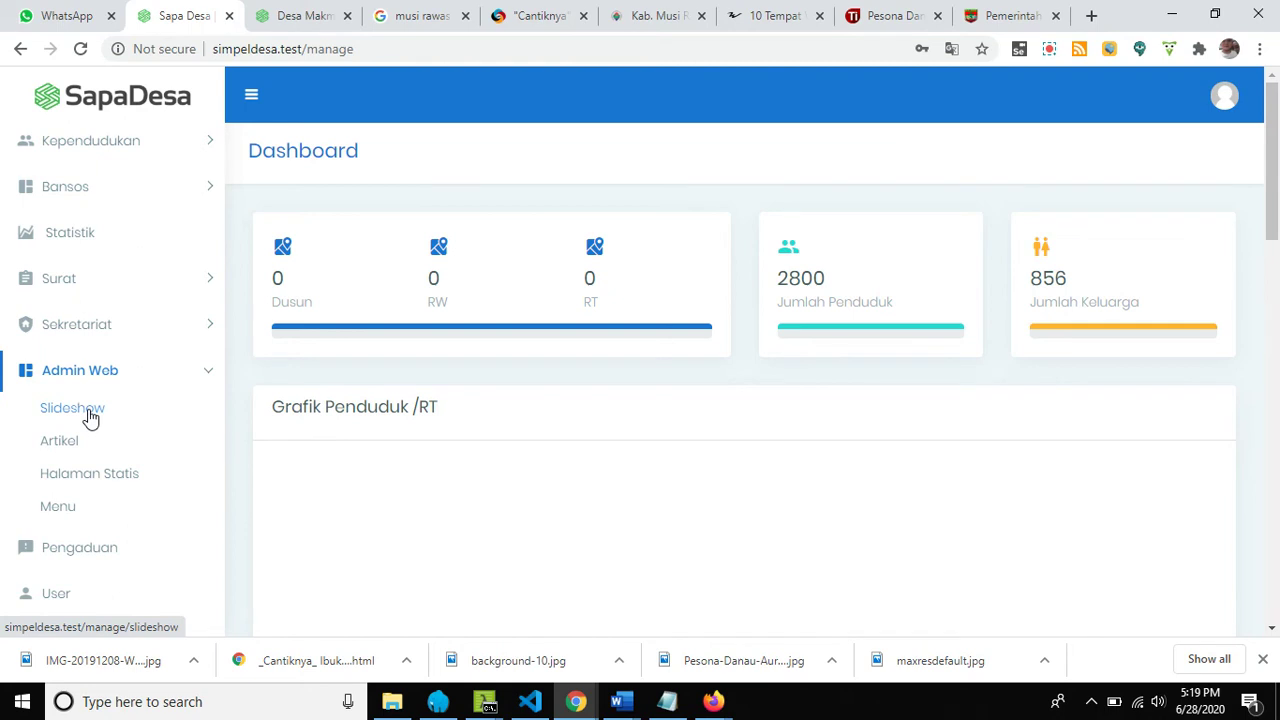
Open the article list, browse the public site, then open Halaman Statis listing Sejarah Desa, Visi Misi and Pemerintahan Desa.
left_click(70, 441)
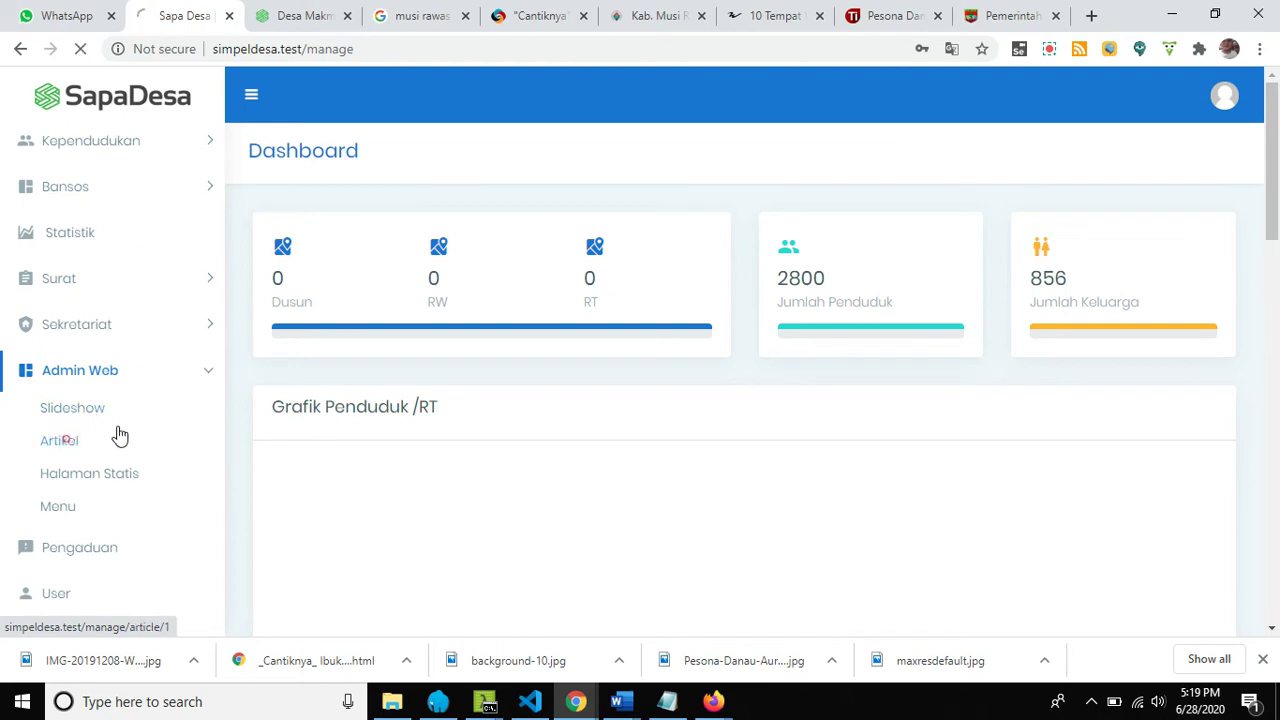
left_click(303, 16)
scroll(500, 317, "down", 8)
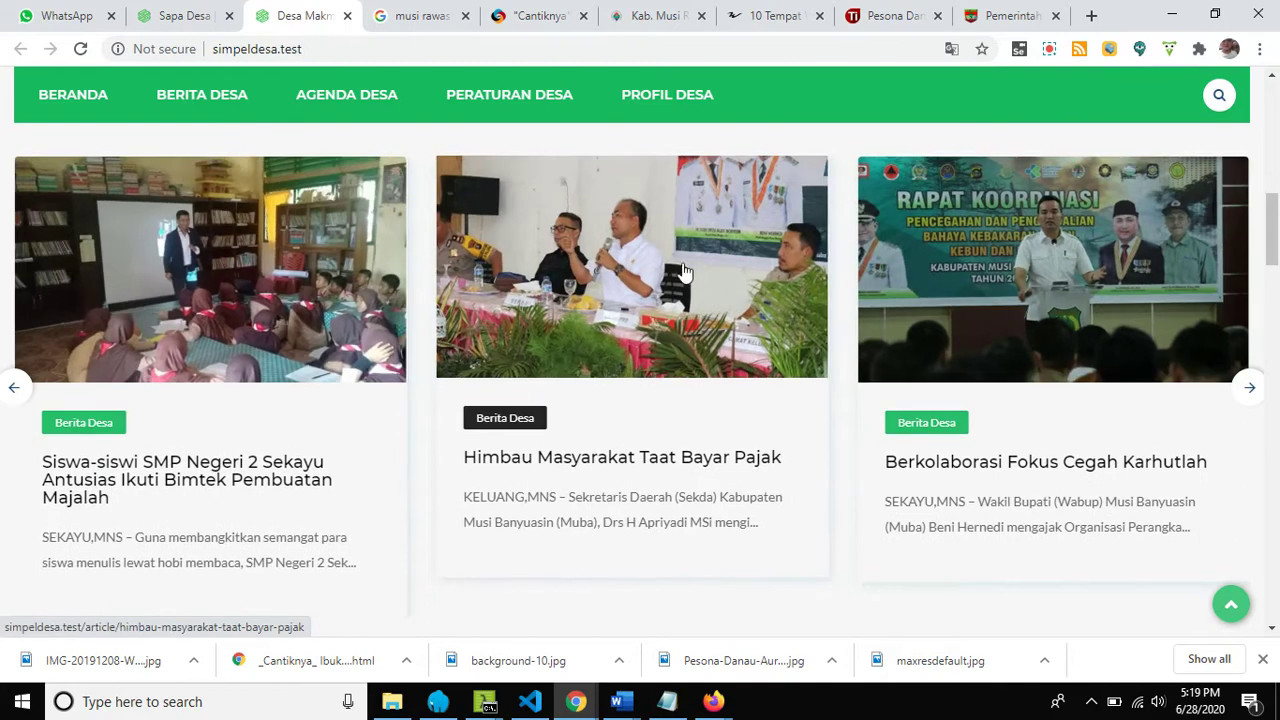
scroll(506, 290, "down", 10)
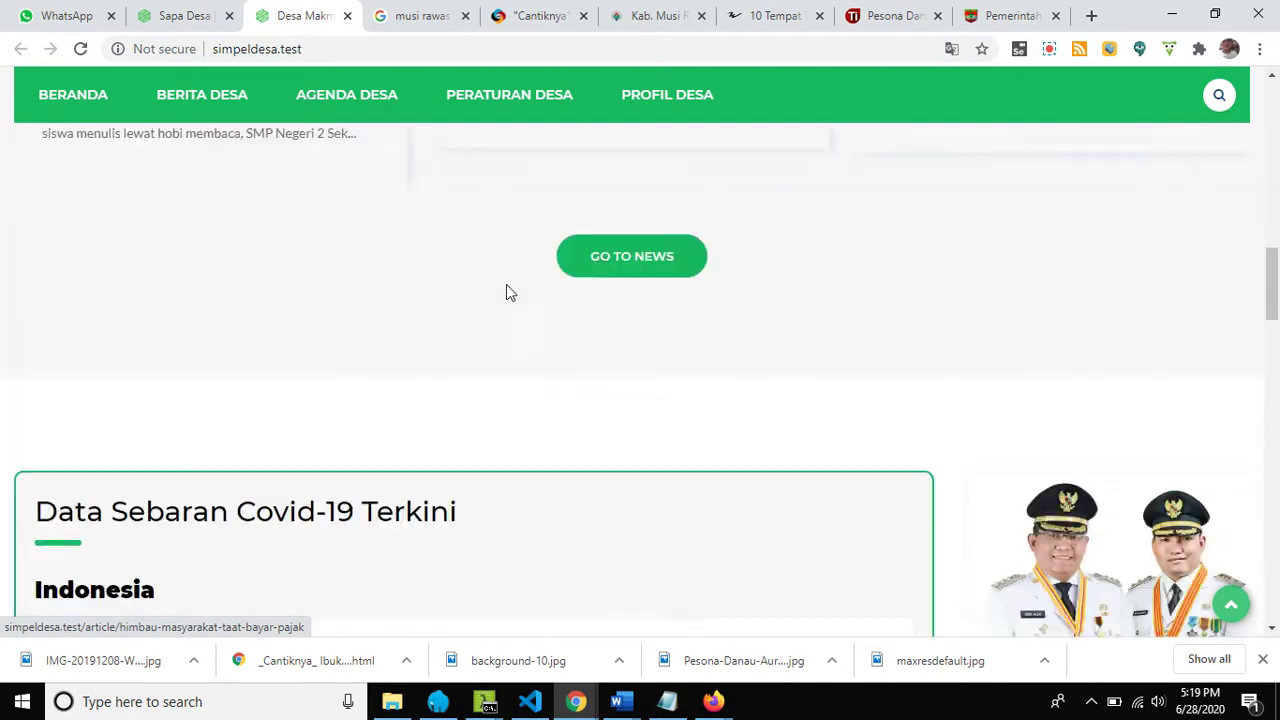
scroll(506, 286, "down", 4)
scroll(330, 312, "up", 4)
scroll(395, 320, "down", 2)
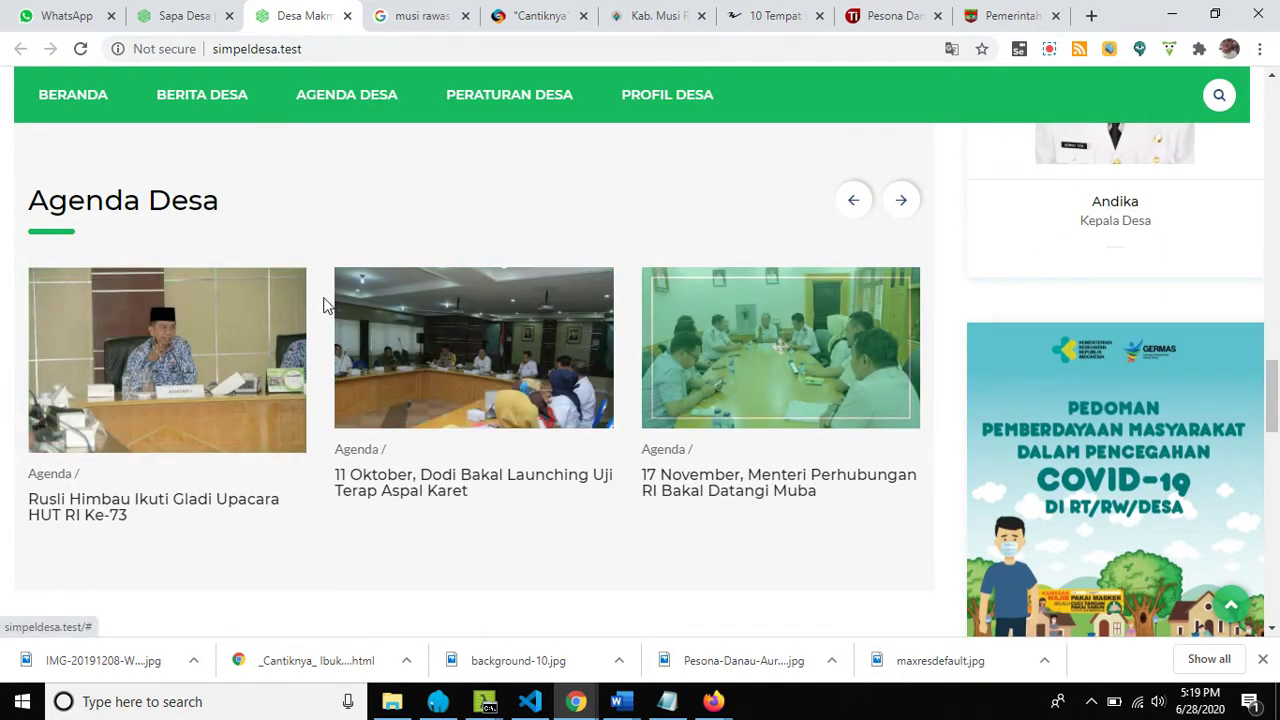
left_click(183, 16)
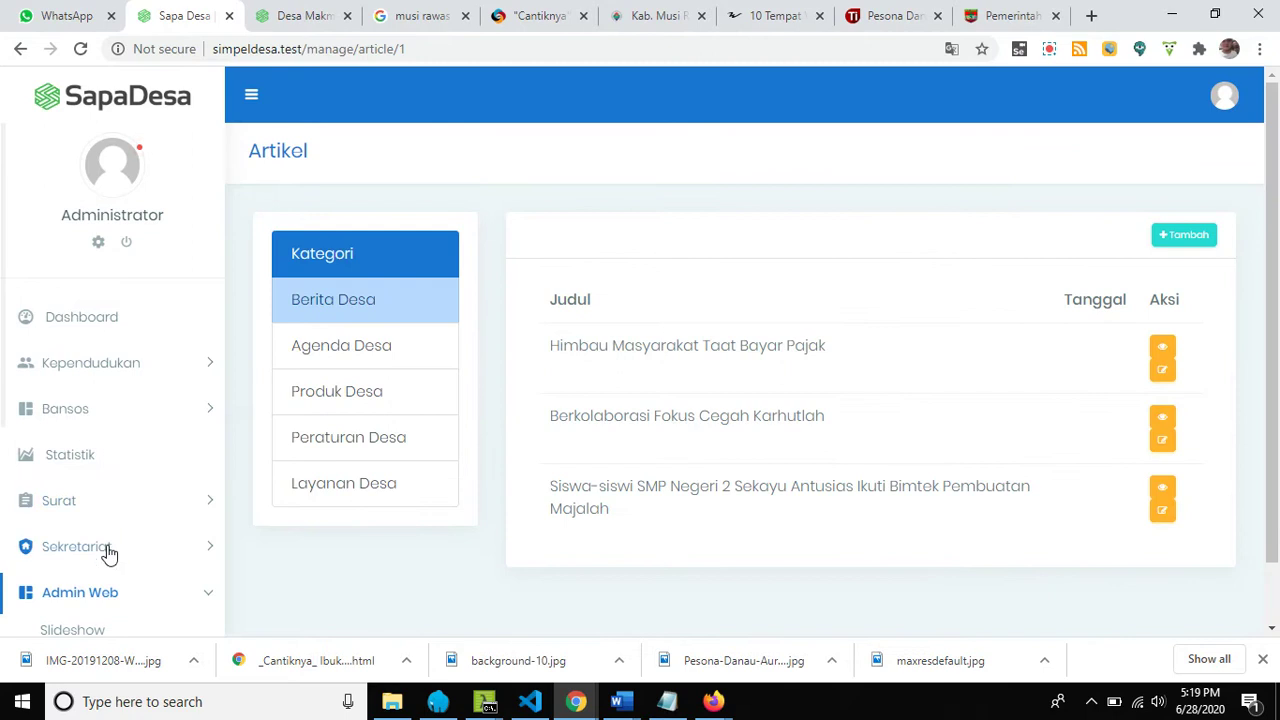
scroll(104, 580, "down", 2)
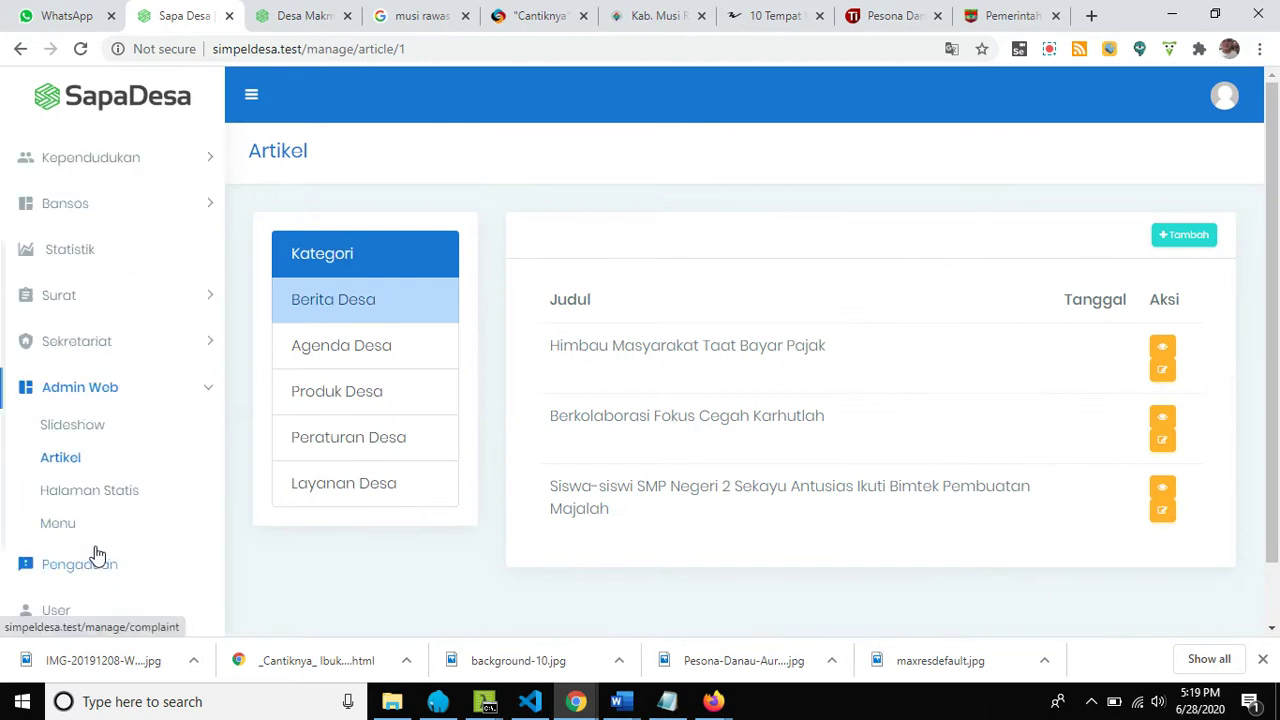
left_click(110, 492)
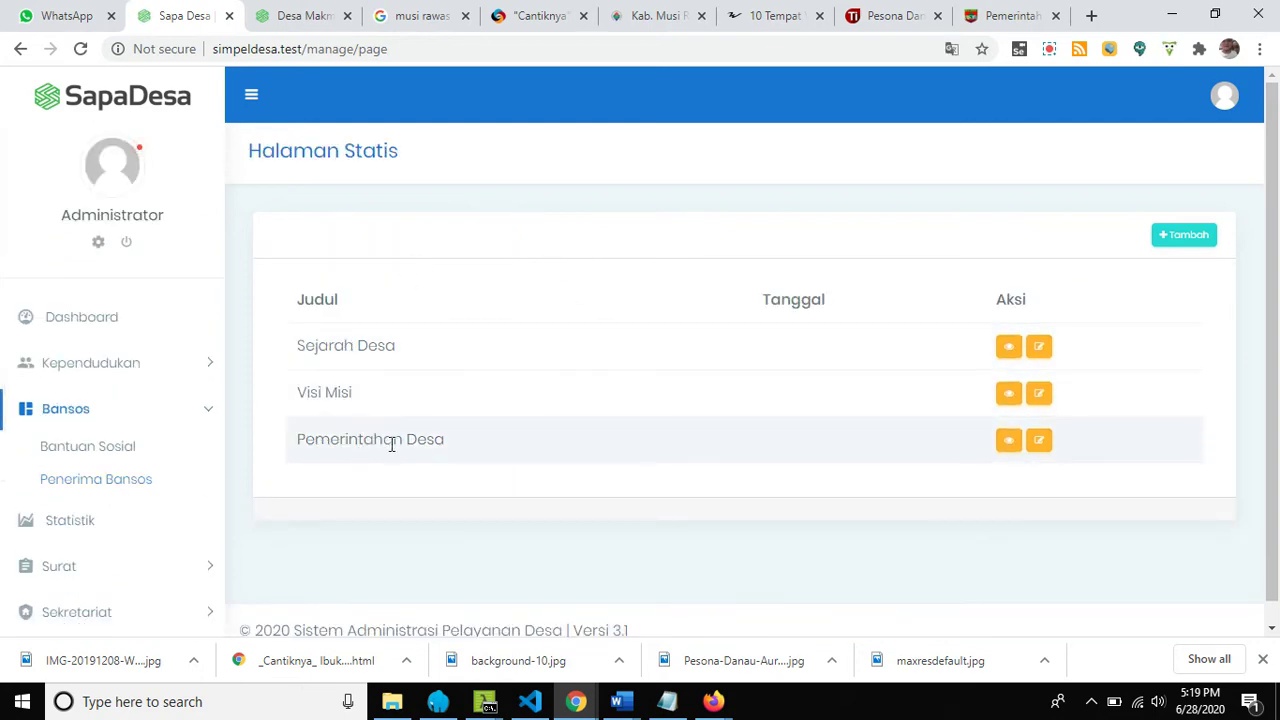
Check the PROFIL DESA pages on the public site, then open the admin Slideshow list.
left_click(287, 13)
mouse_move(651, 123)
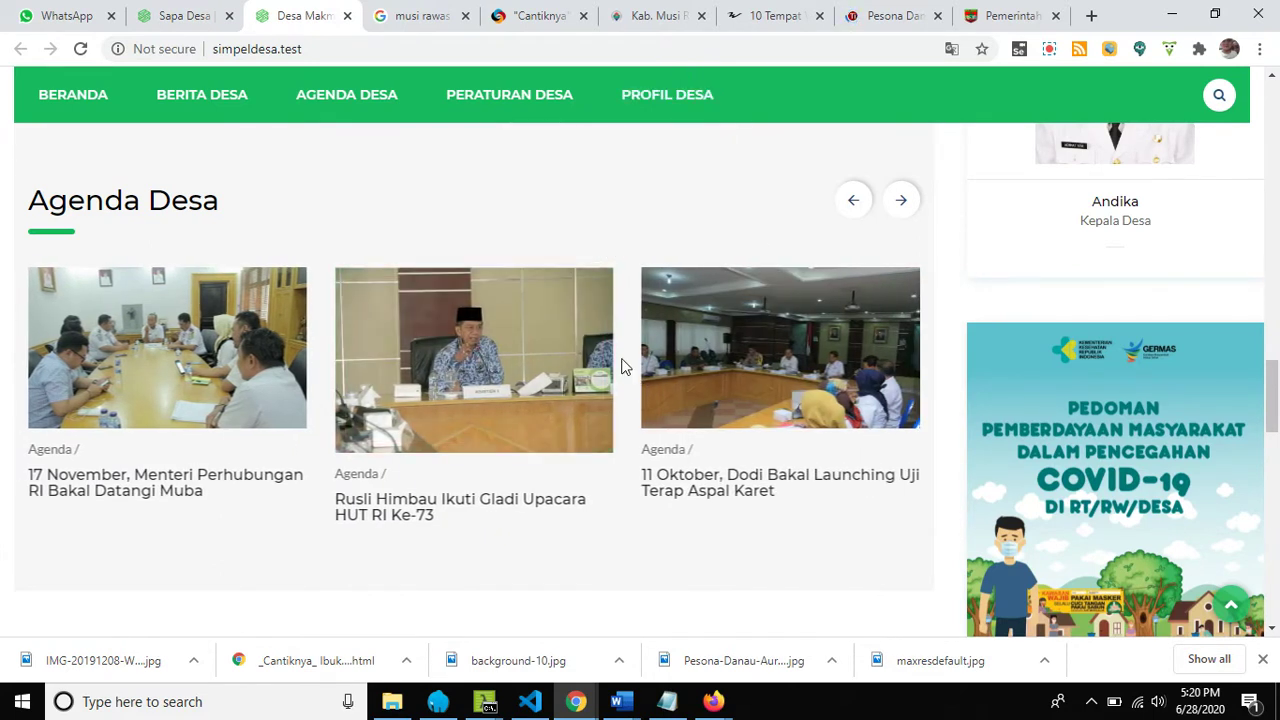
scroll(549, 380, "up", 8)
scroll(551, 370, "up", 10)
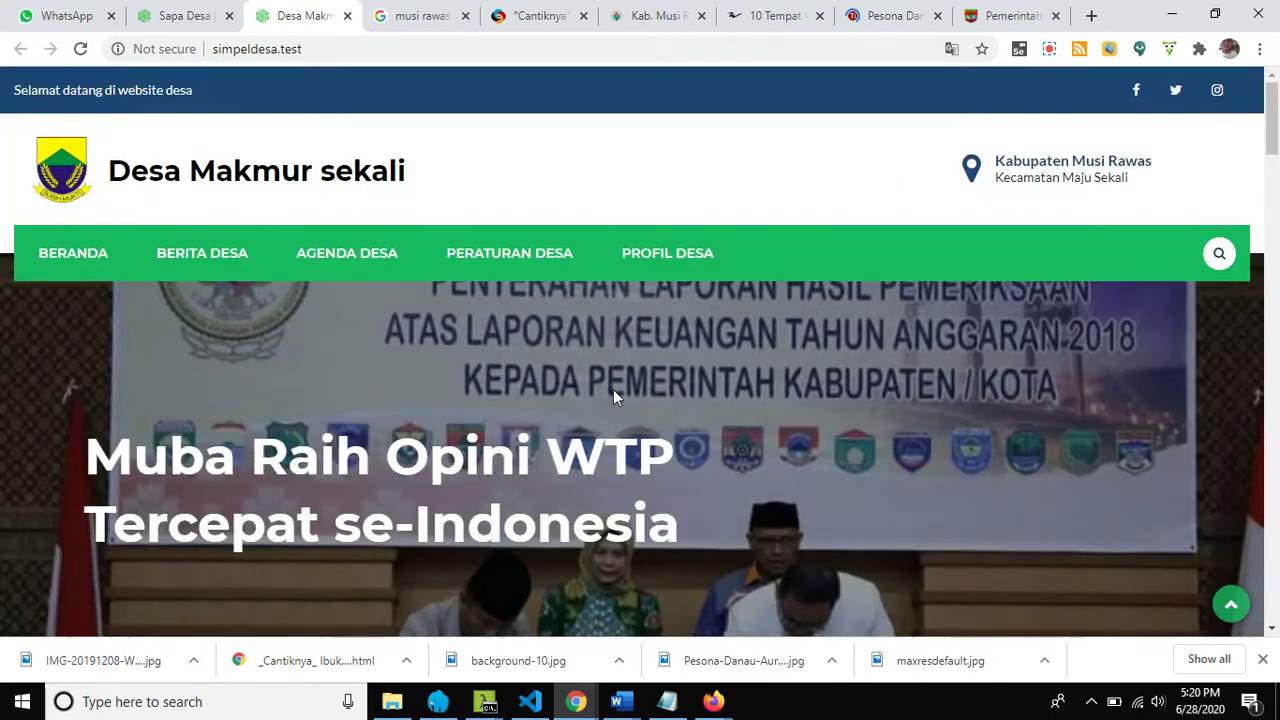
scroll(635, 362, "down", 2)
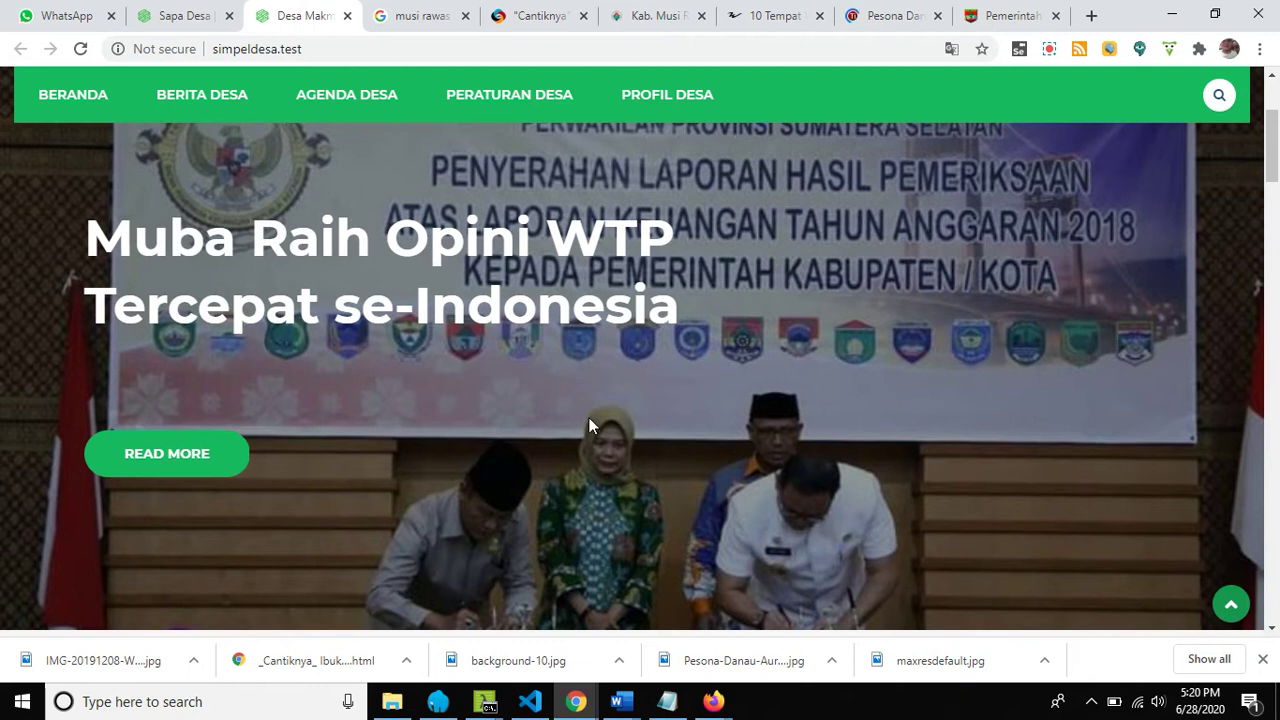
left_click(180, 16)
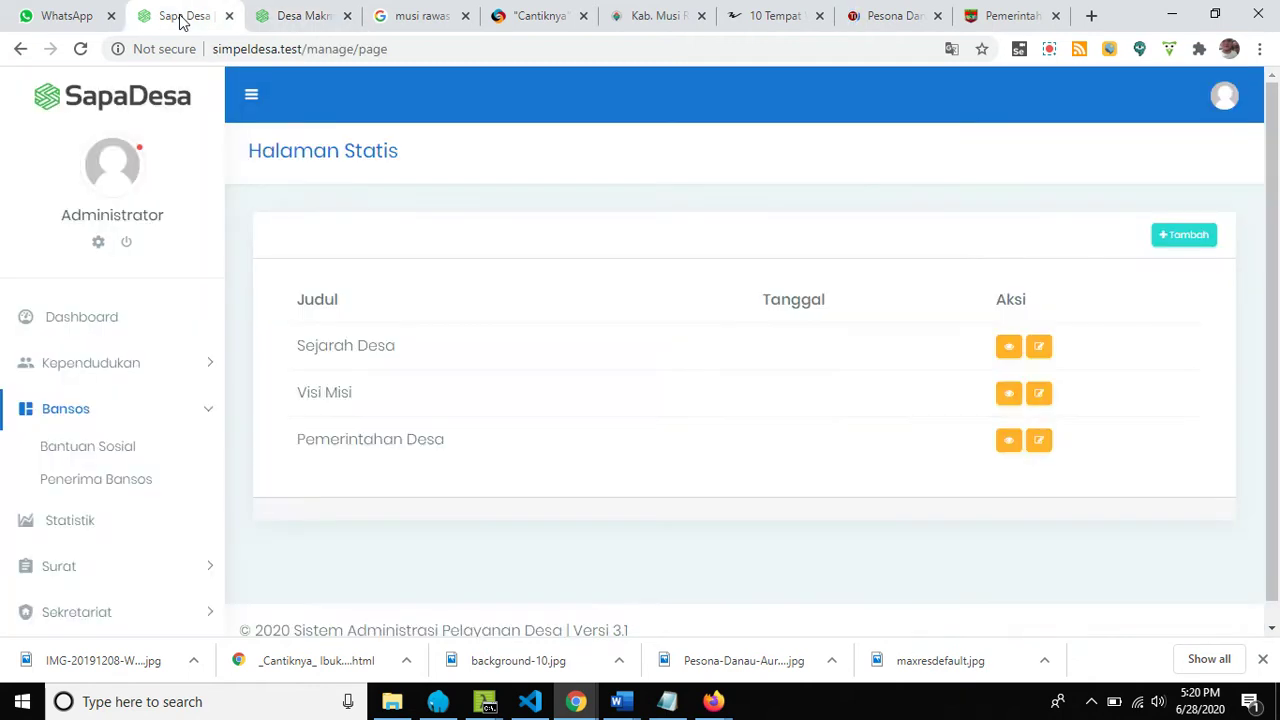
scroll(140, 548, "down", 2)
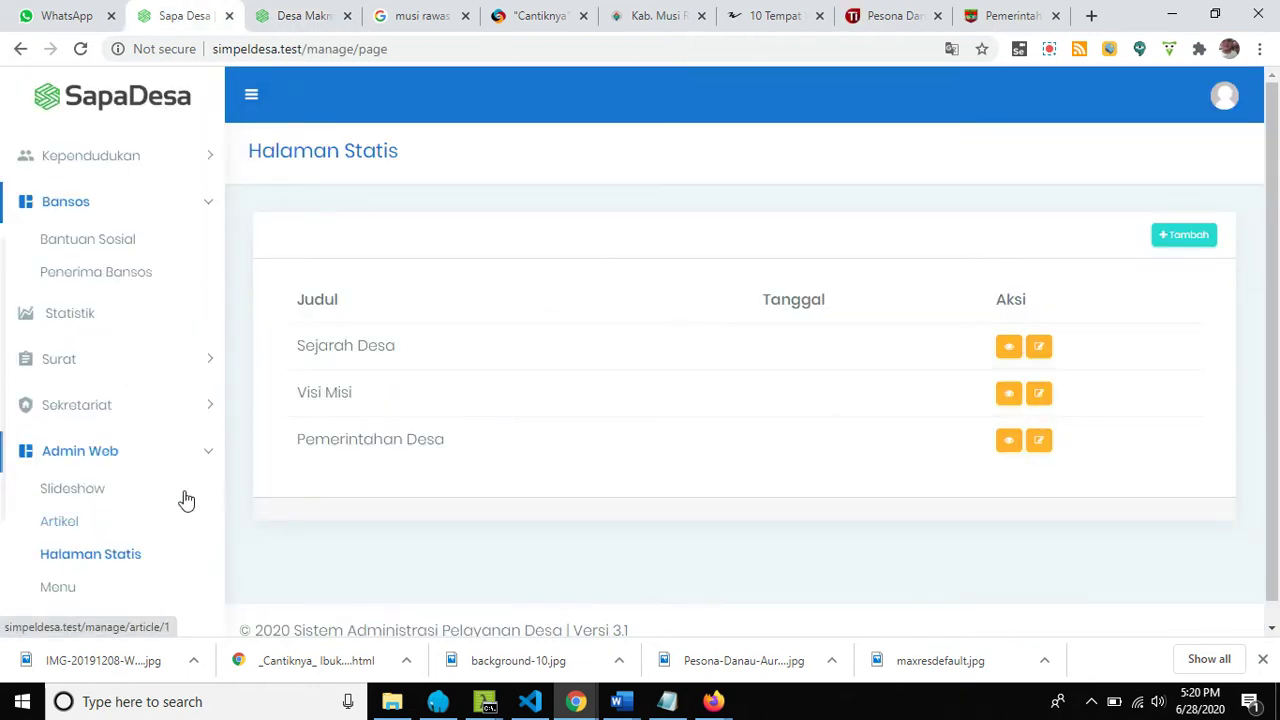
left_click(84, 500)
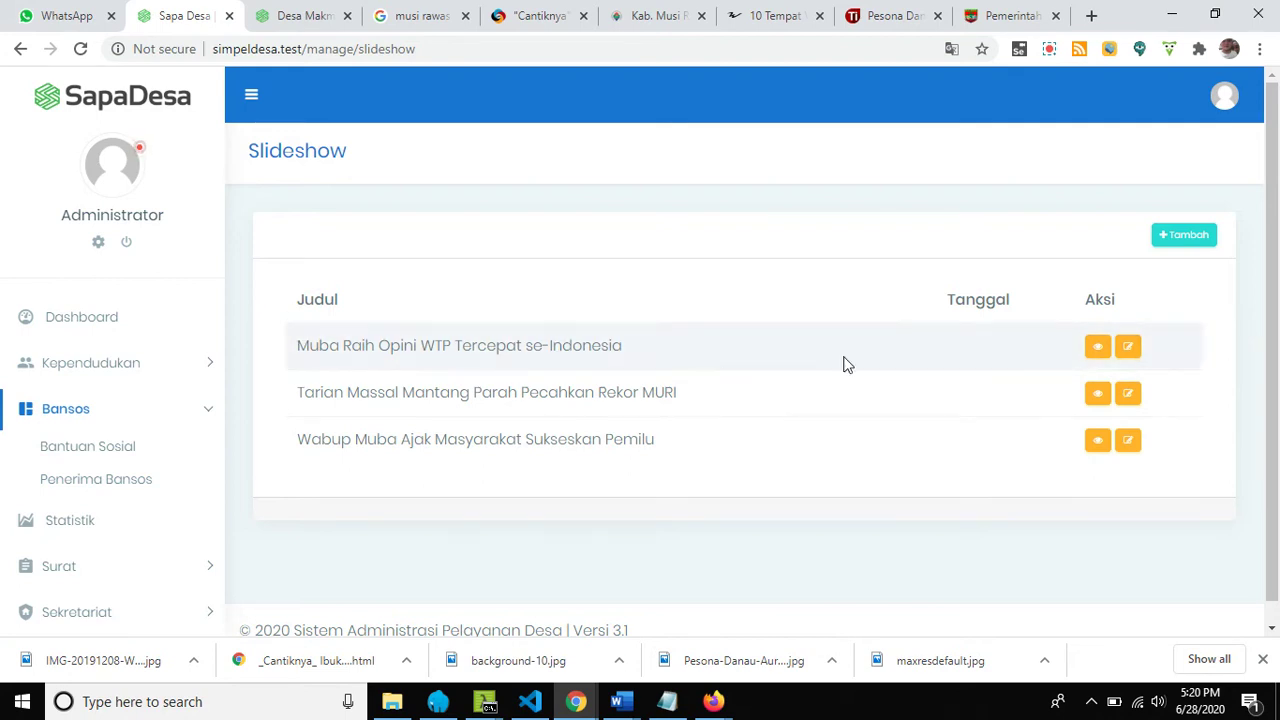
Replace the first slide's Judul with the copied Linggau Update headline “Cantiknya” Ibukota Kabupaten Musi Rawas.
left_click(1130, 347)
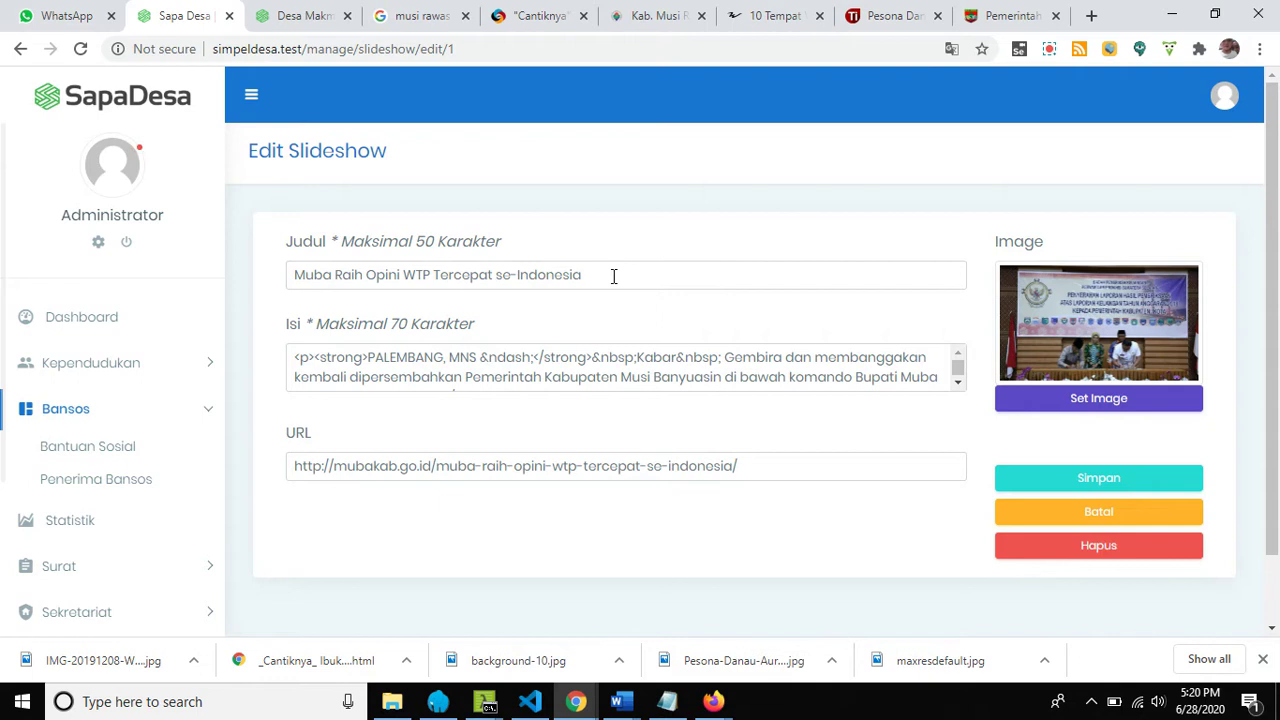
left_click_drag(614, 276, 251, 301)
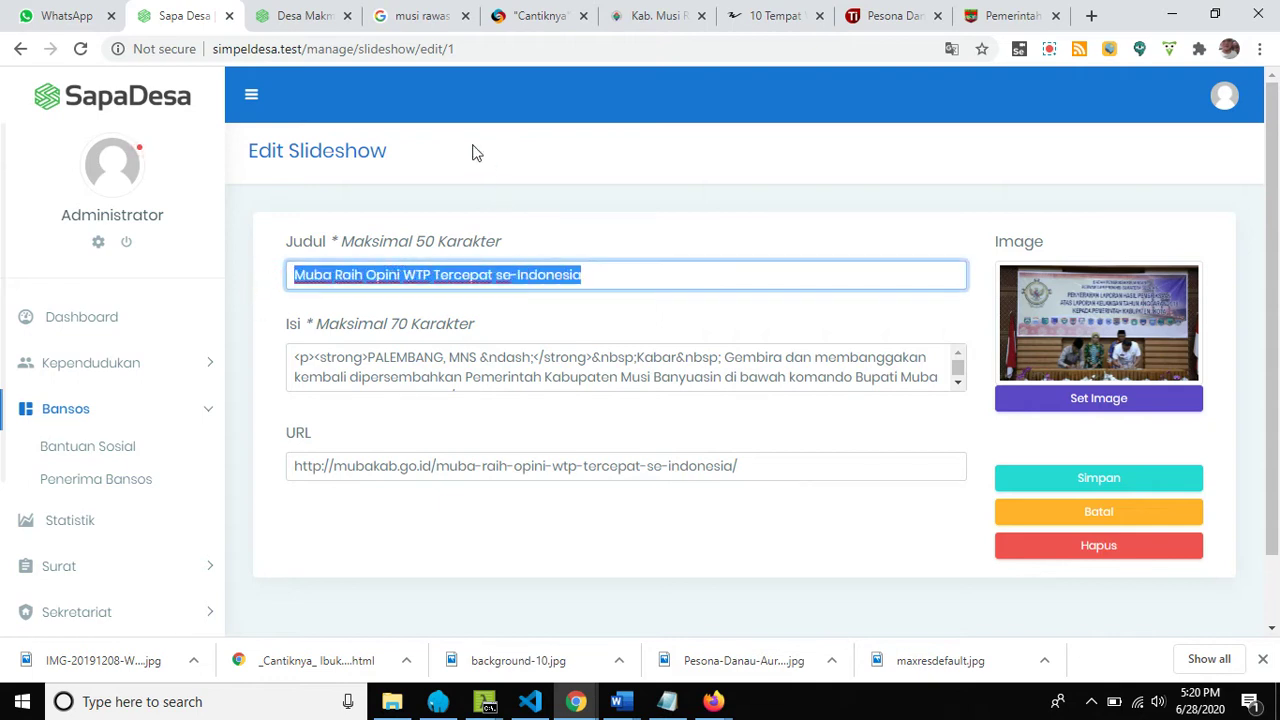
left_click(423, 20)
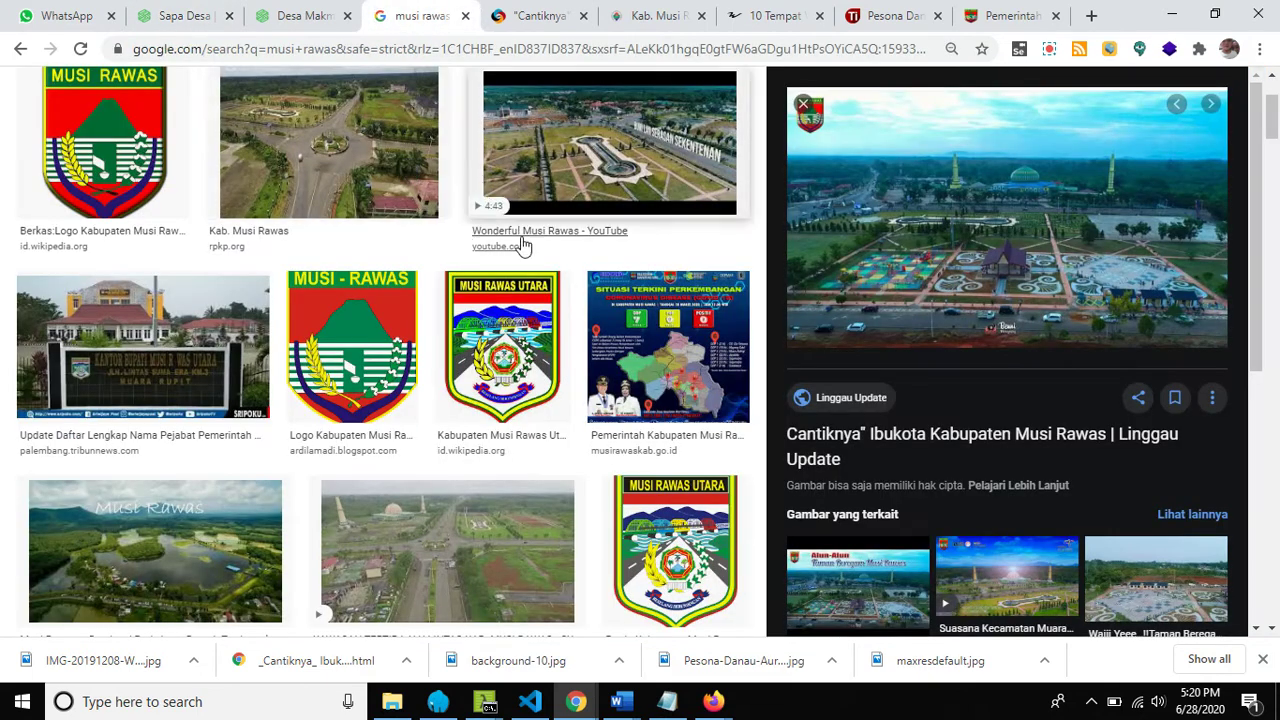
left_click(528, 28)
scroll(473, 260, "up", 15)
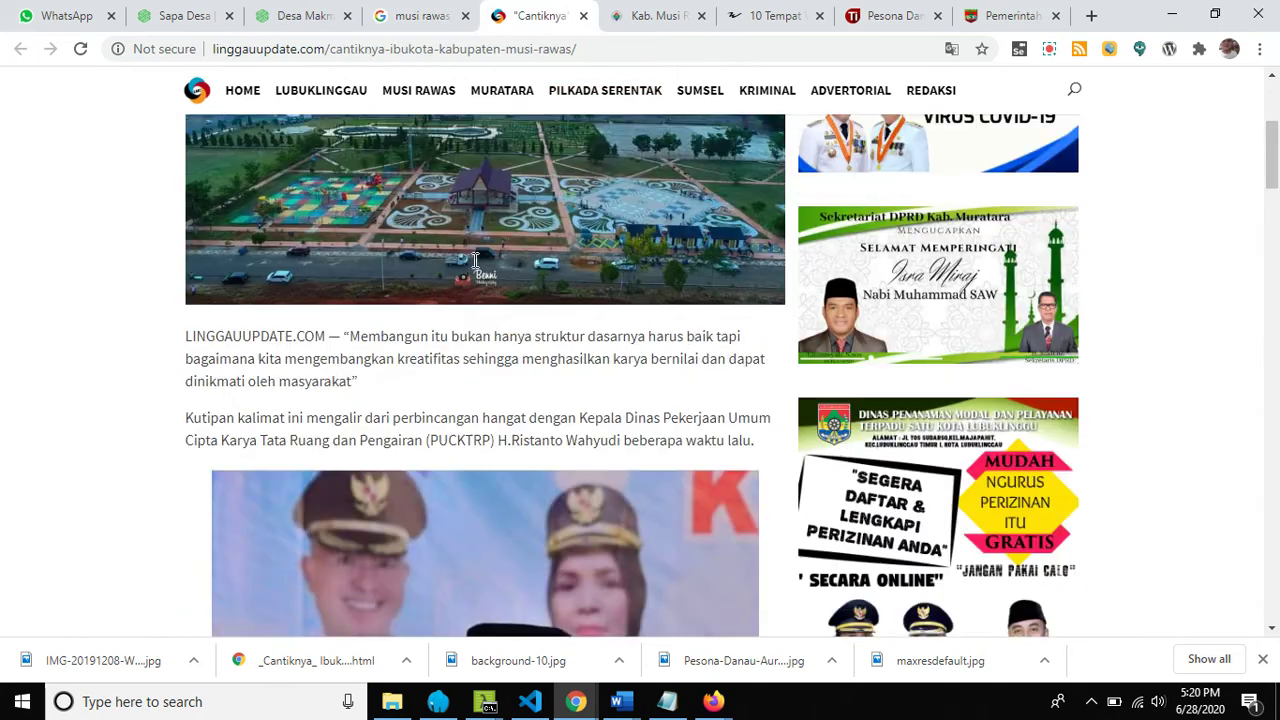
left_click_drag(772, 257, 172, 236)
right_click(277, 257)
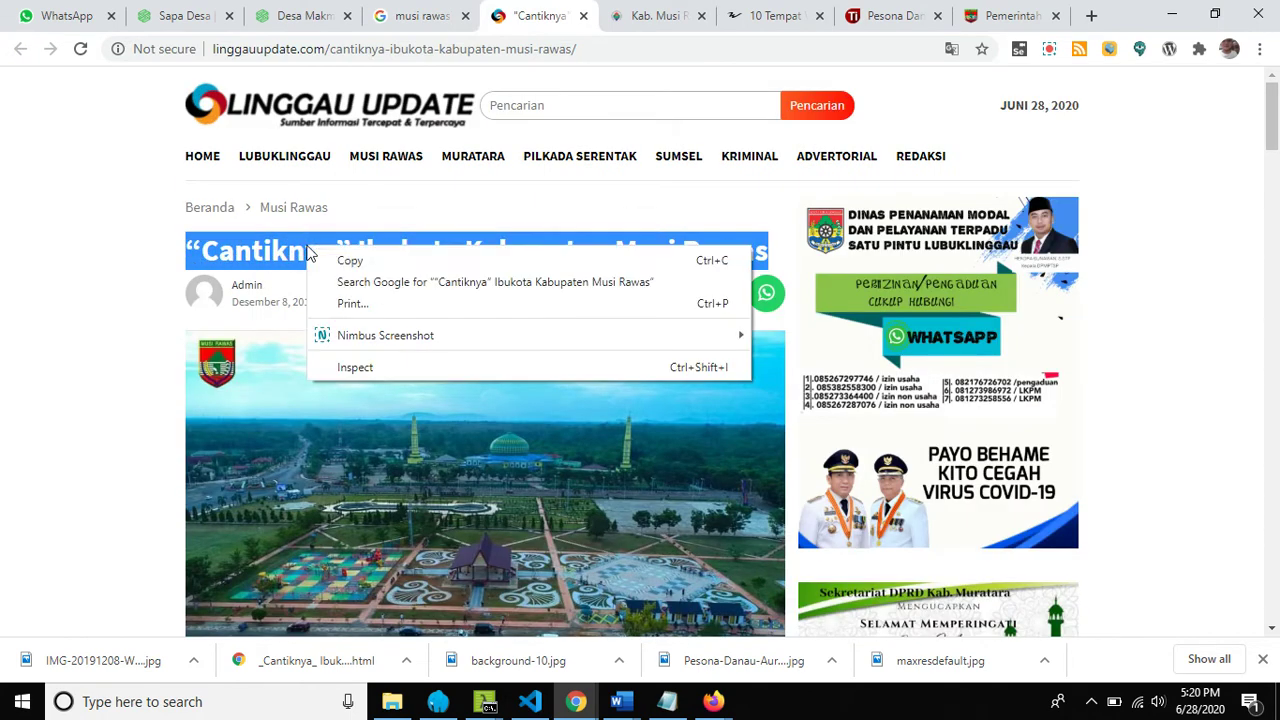
left_click(337, 264)
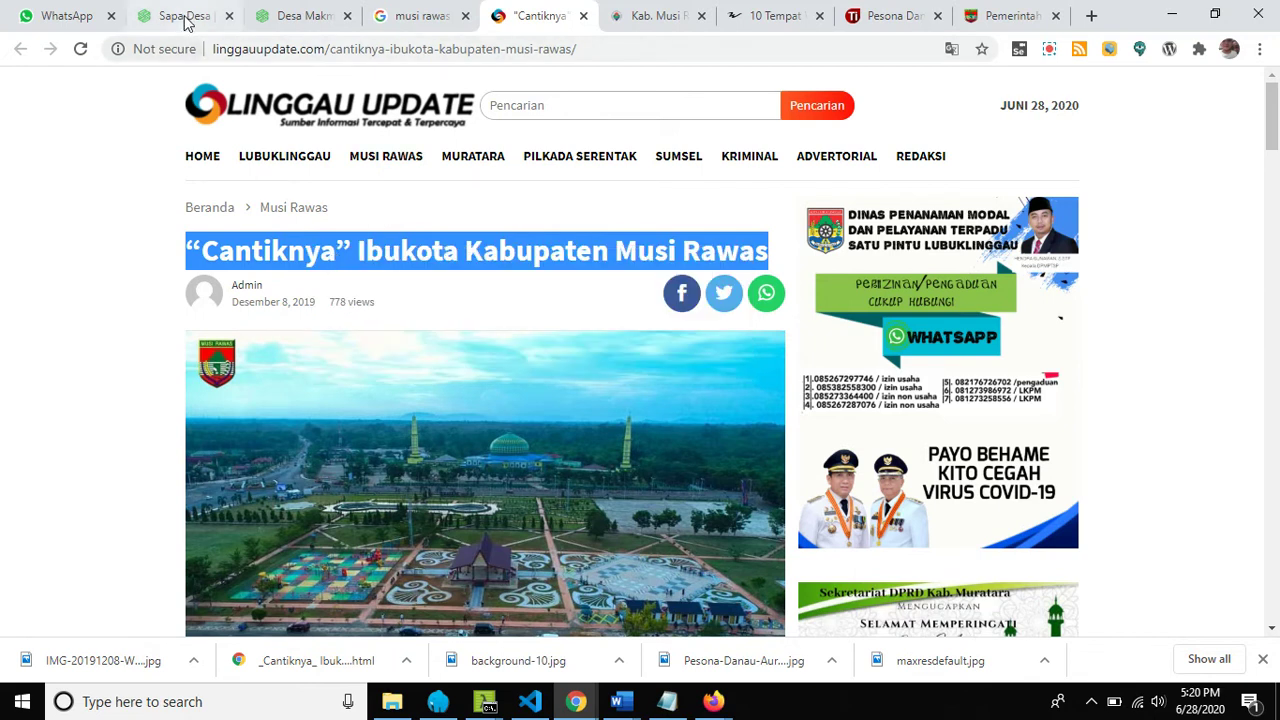
left_click(183, 20)
right_click(540, 277)
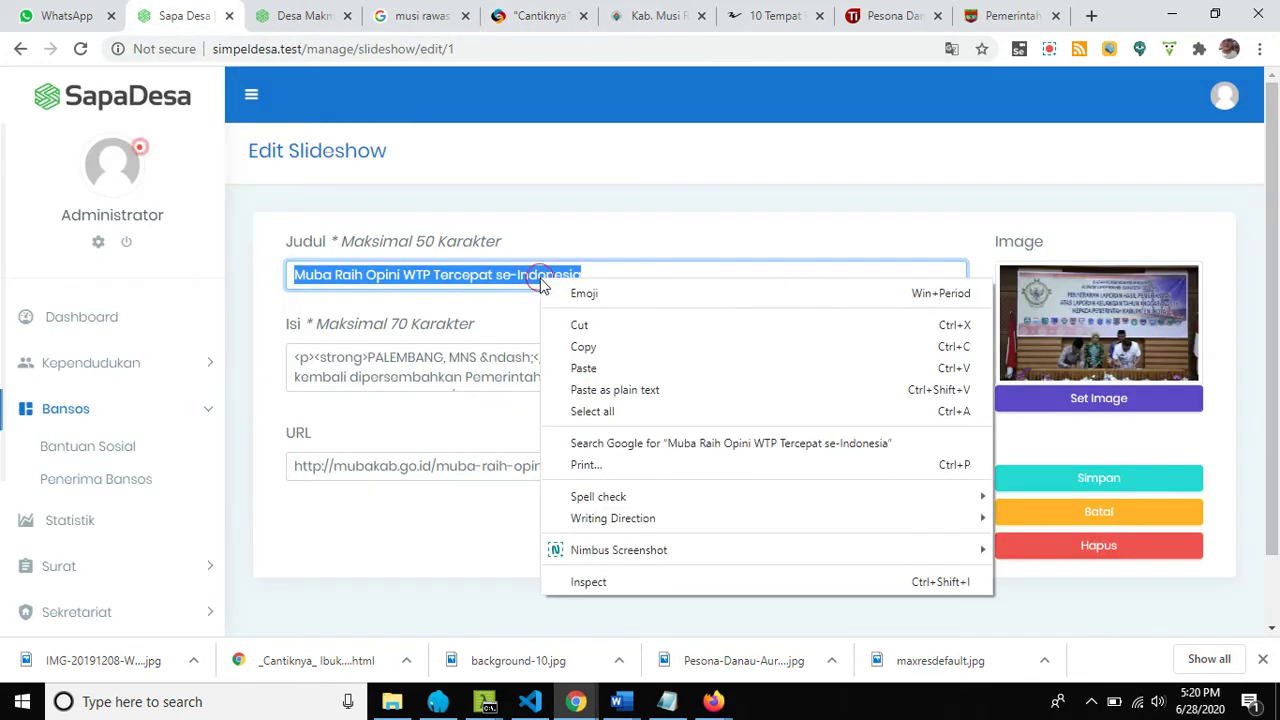
left_click(578, 369)
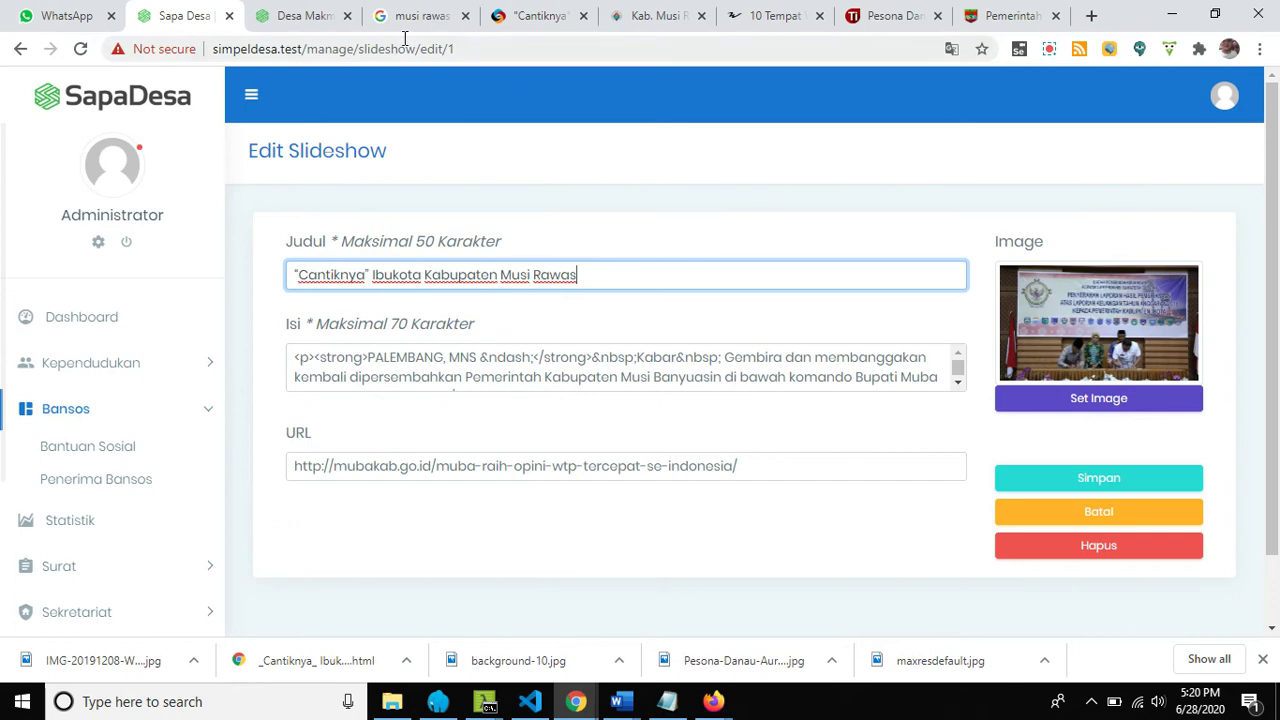
Replace the slide's Isi text with the article paragraph running from 'Mengawali' to 'daerah'.
left_click(525, 16)
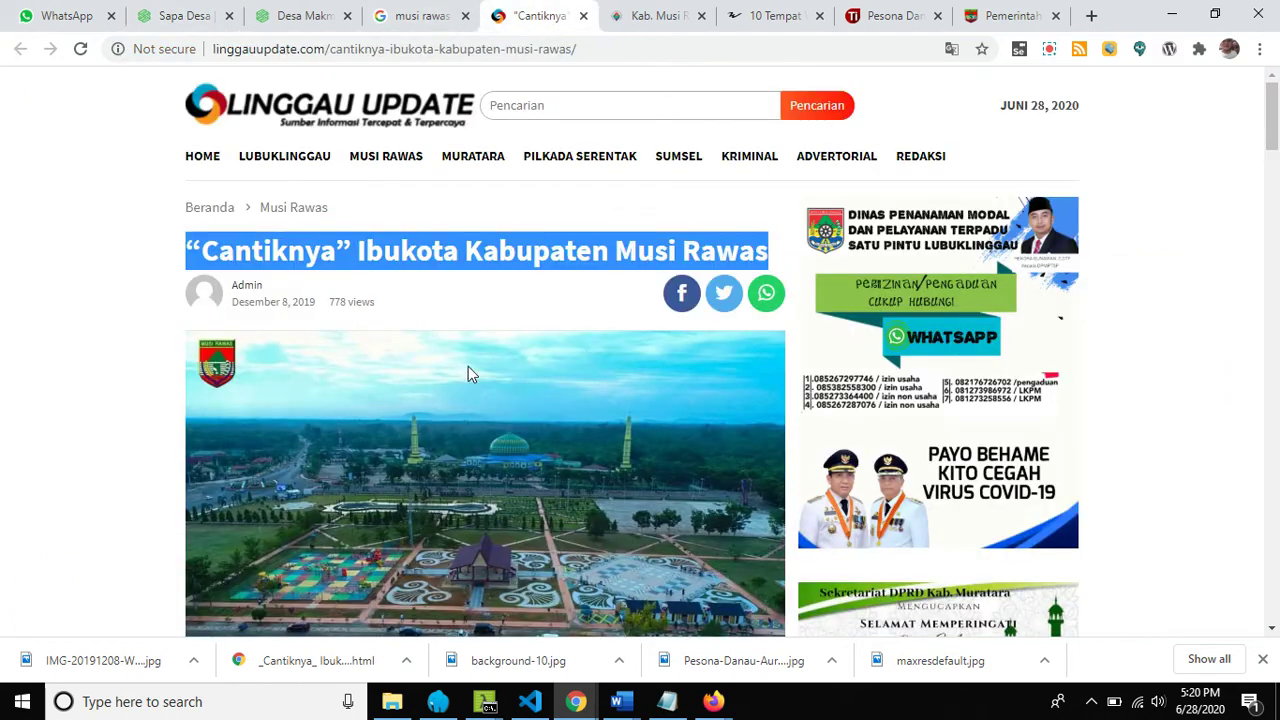
scroll(472, 325, "down", 15)
scroll(472, 374, "up", 3)
scroll(475, 373, "down", 2)
scroll(475, 373, "up", 2)
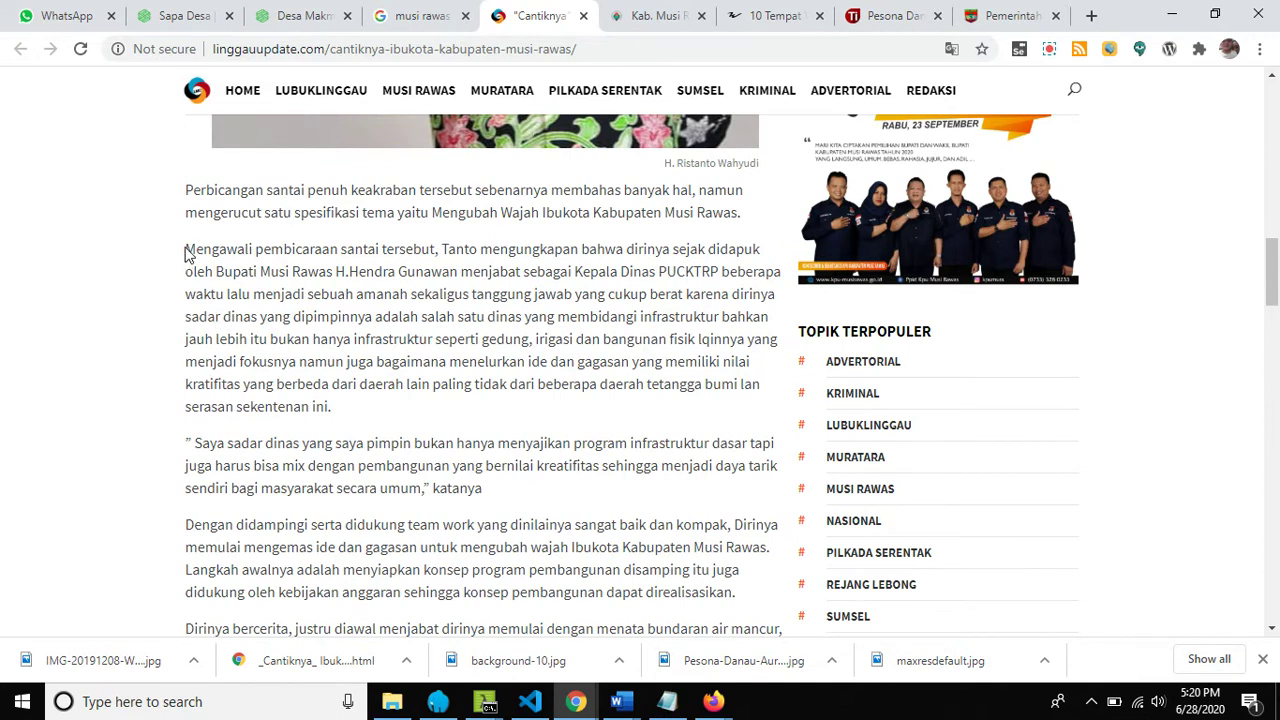
left_click_drag(187, 249, 402, 385)
right_click(406, 338)
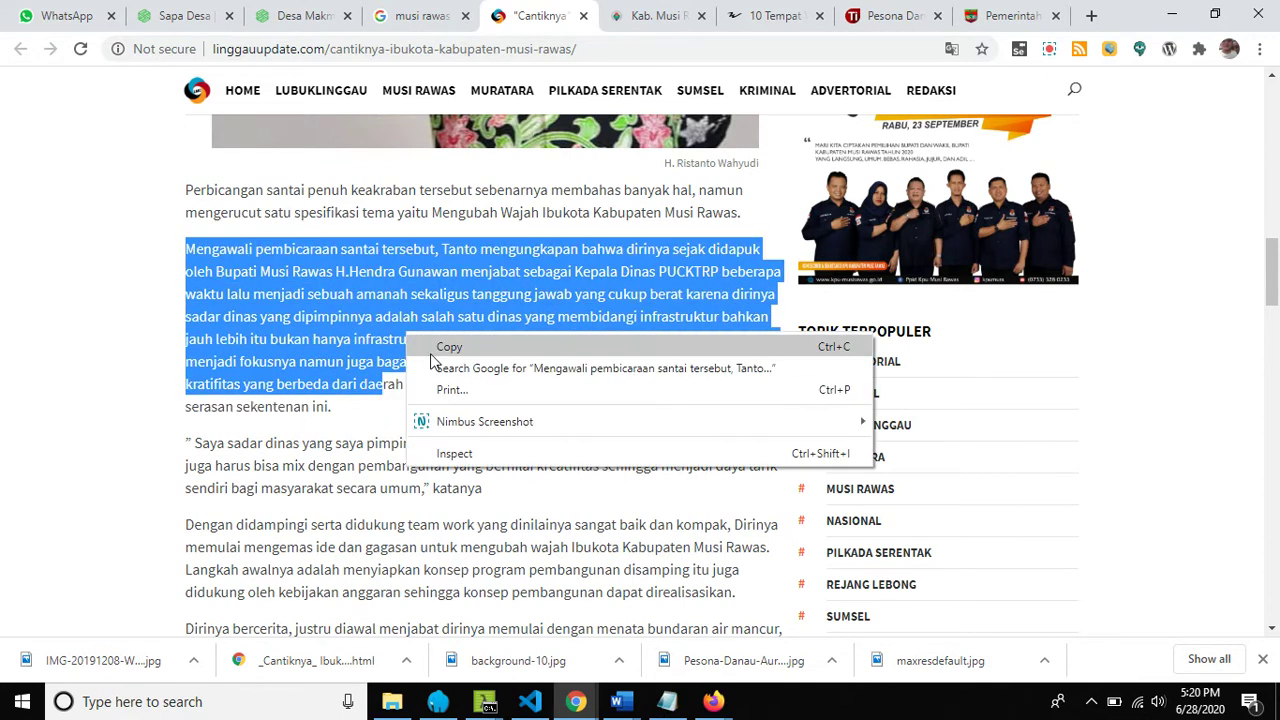
left_click(443, 350)
left_click(200, 16)
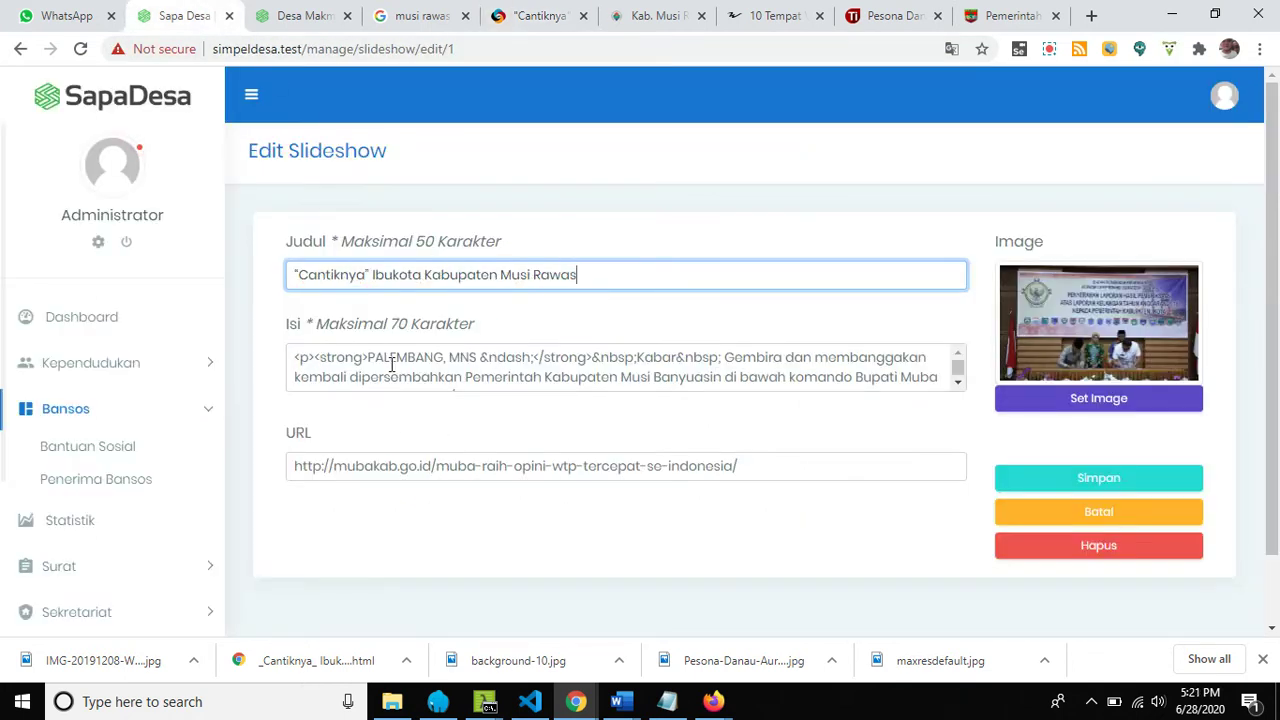
left_click_drag(370, 357, 912, 421)
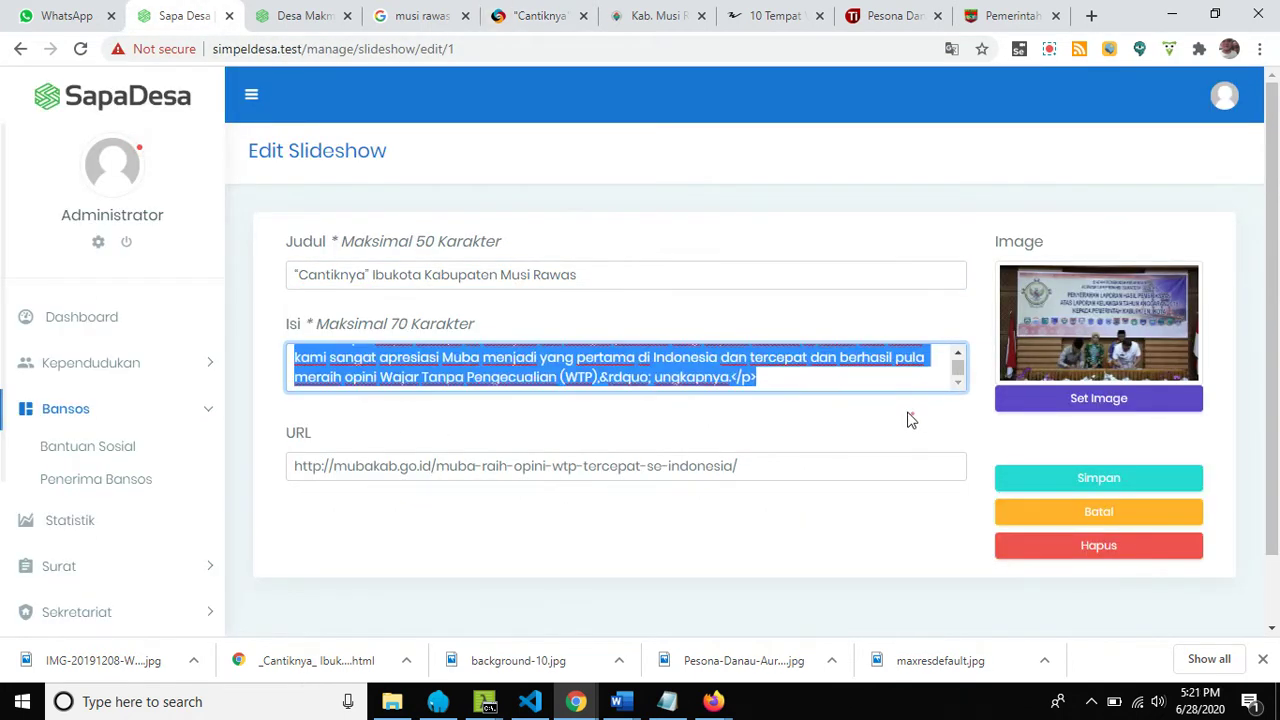
left_click_drag(840, 379, 724, 377)
right_click(680, 376)
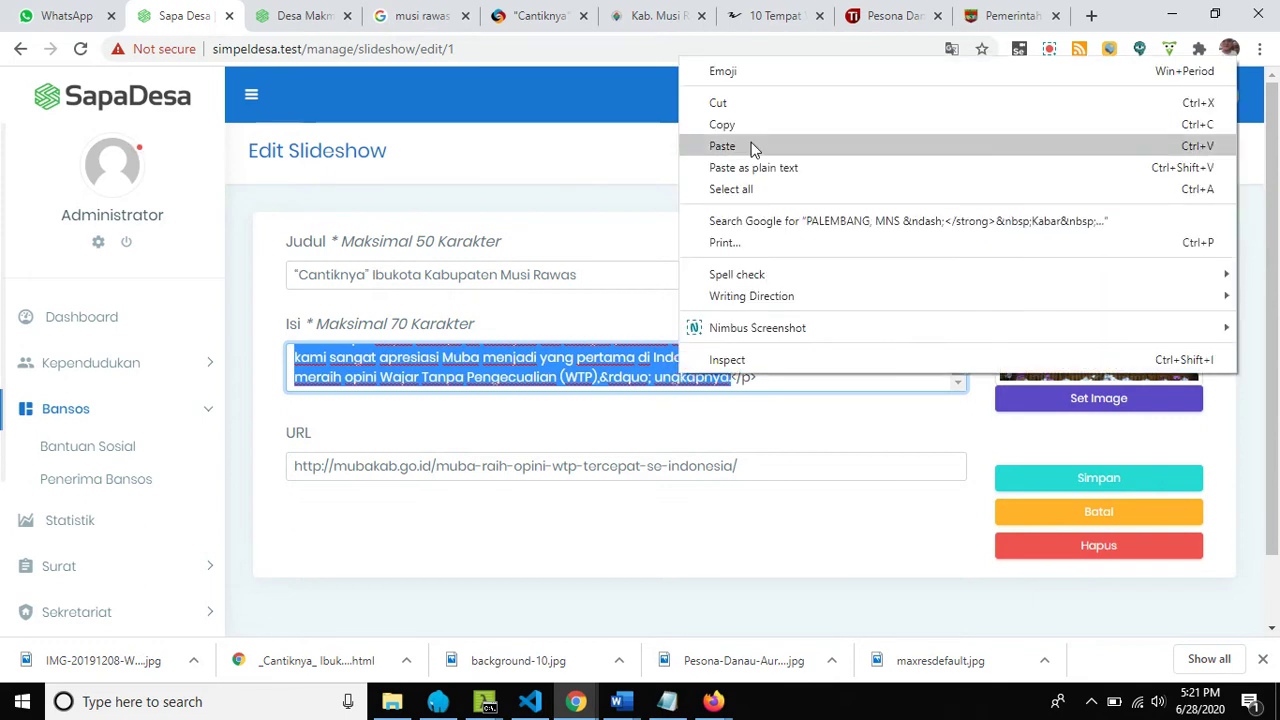
left_click(754, 150)
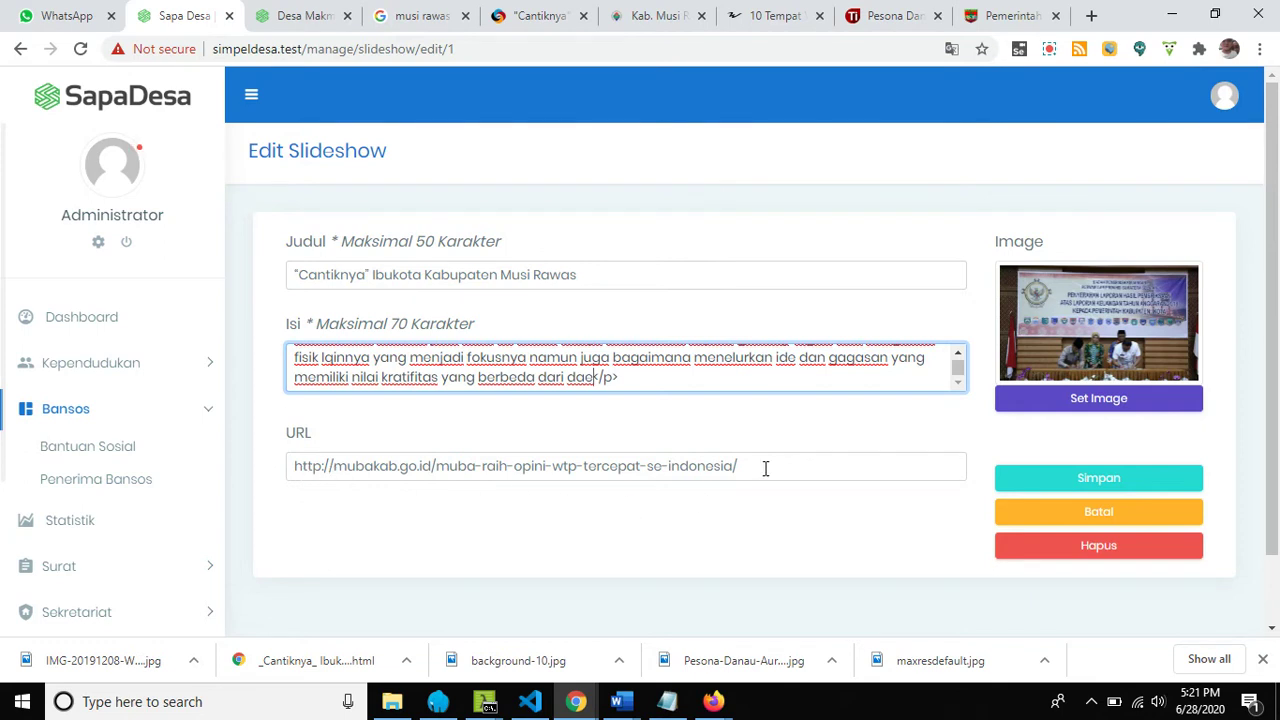
Set the slide's URL field to the Linggau Update article's web address.
left_click(532, 16)
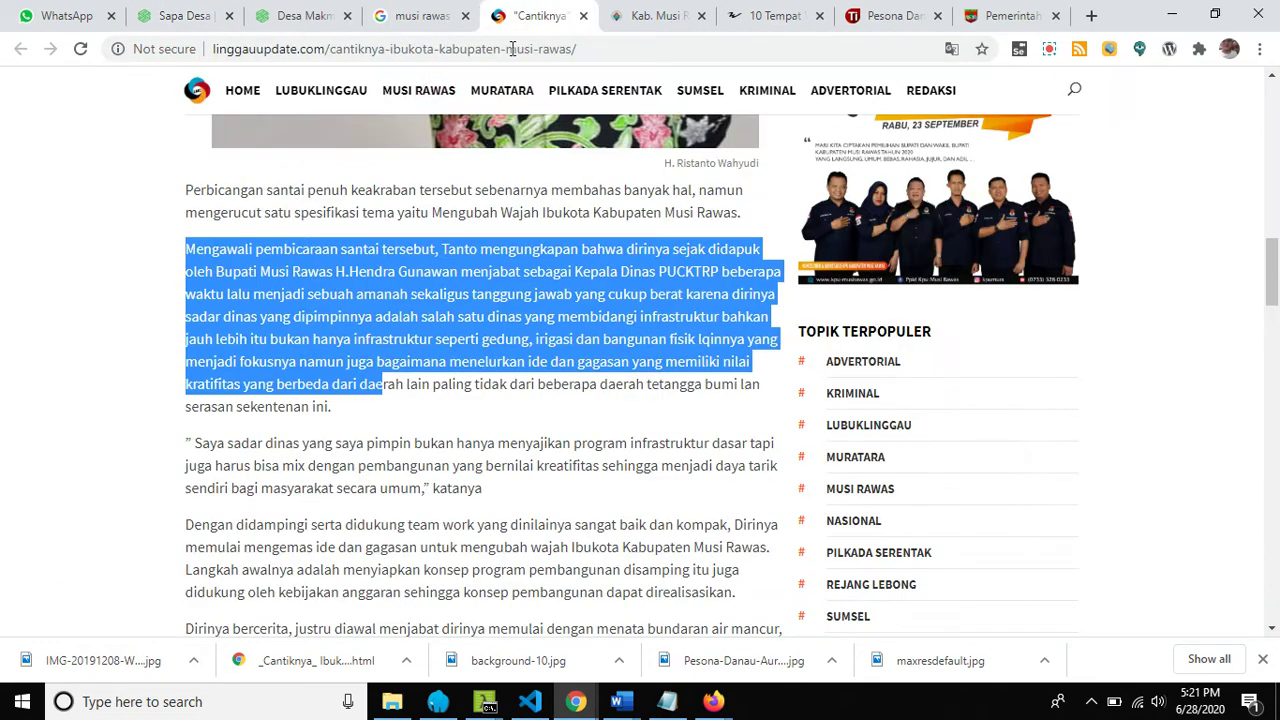
left_click(393, 52)
right_click(391, 56)
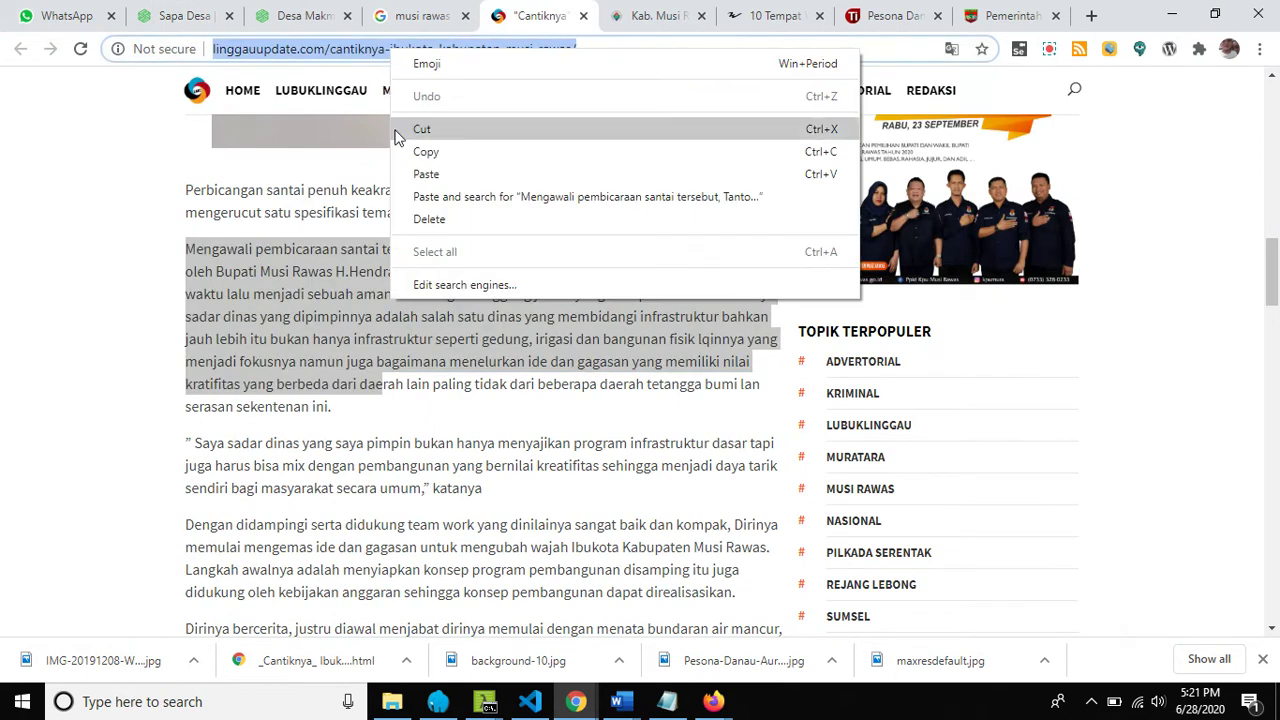
left_click(426, 151)
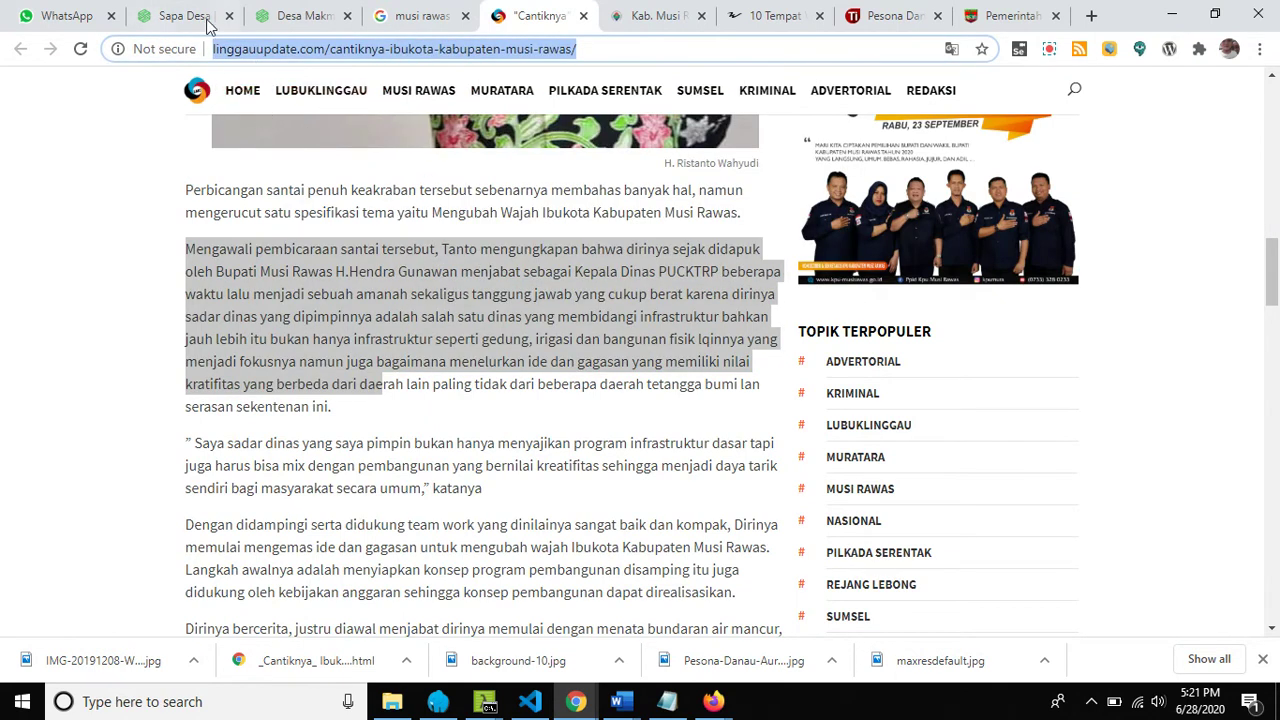
left_click(205, 17)
left_click_drag(779, 465, 290, 470)
right_click(370, 478)
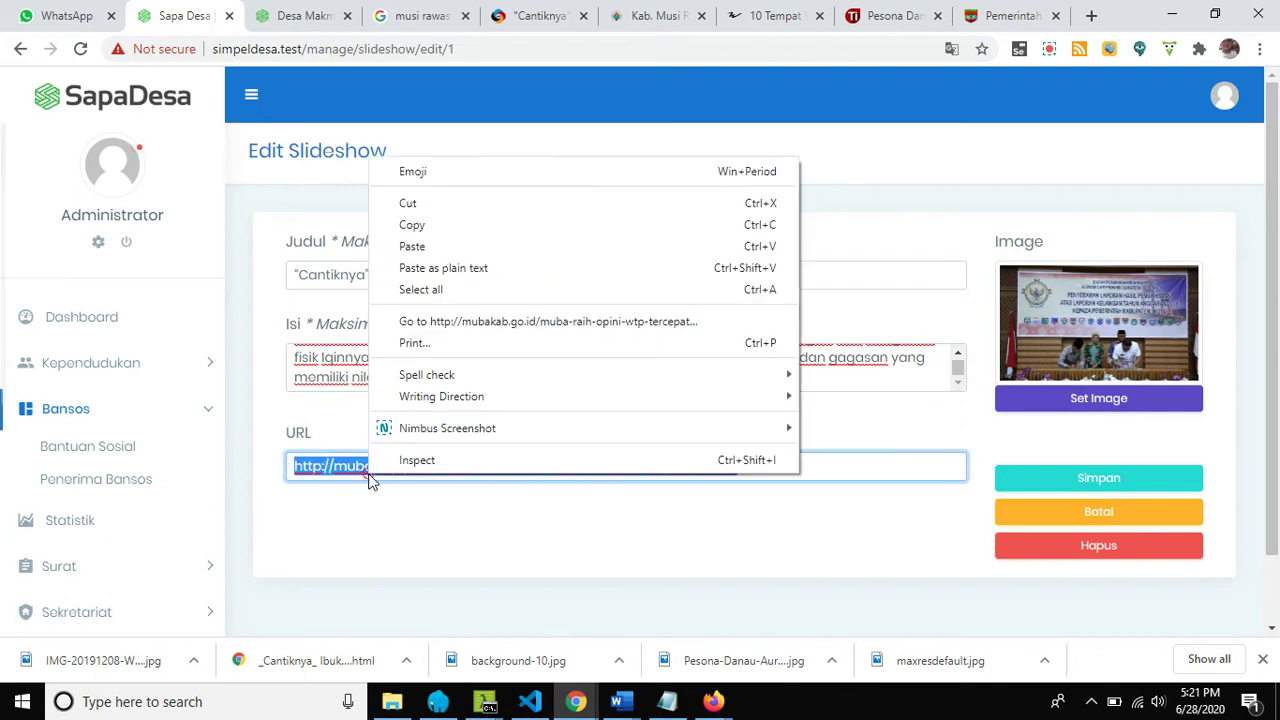
left_click(497, 250)
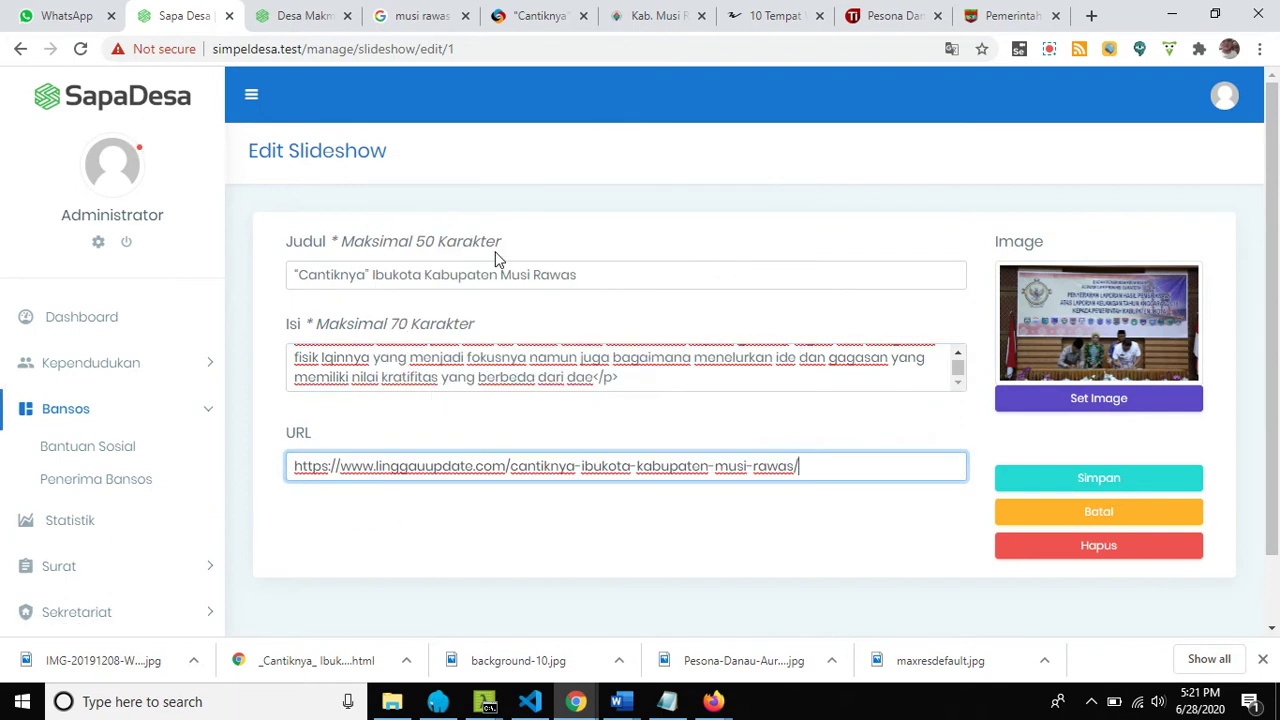
left_click(1108, 401)
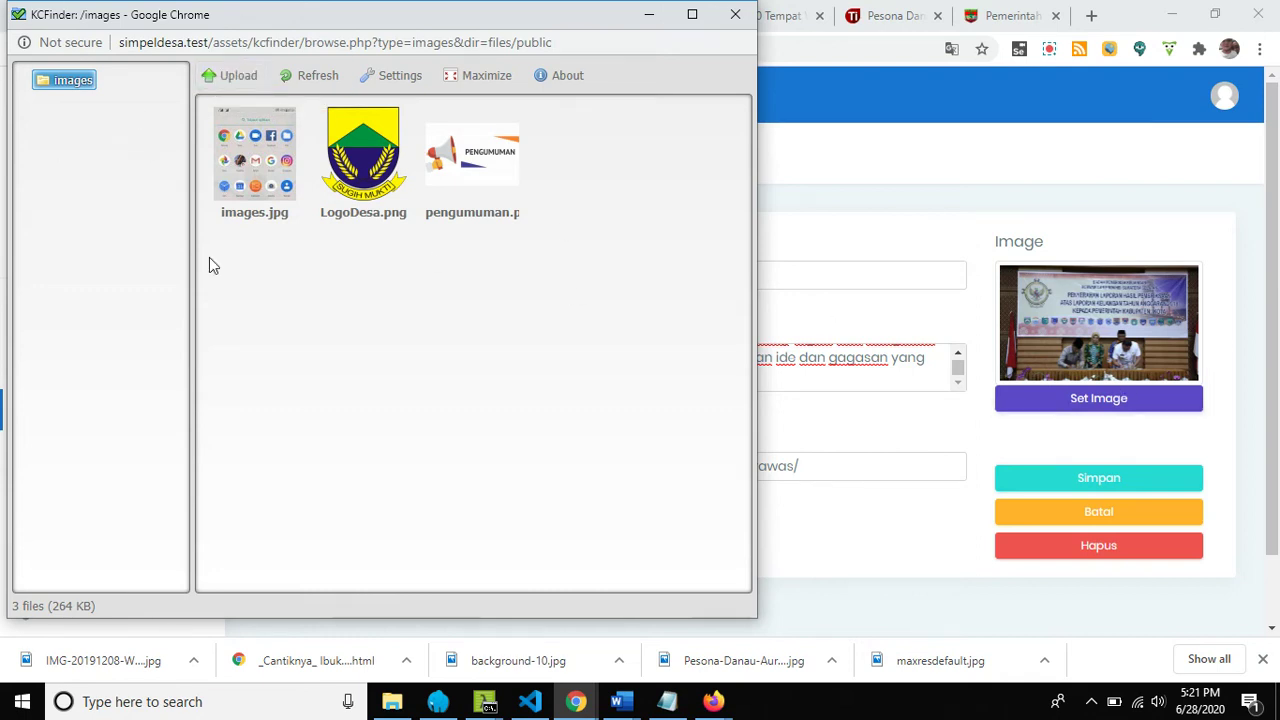
Upload IMG-20191208-WA0020 from the Documents 300h folder, set it as the slide image, and save.
left_click(237, 79)
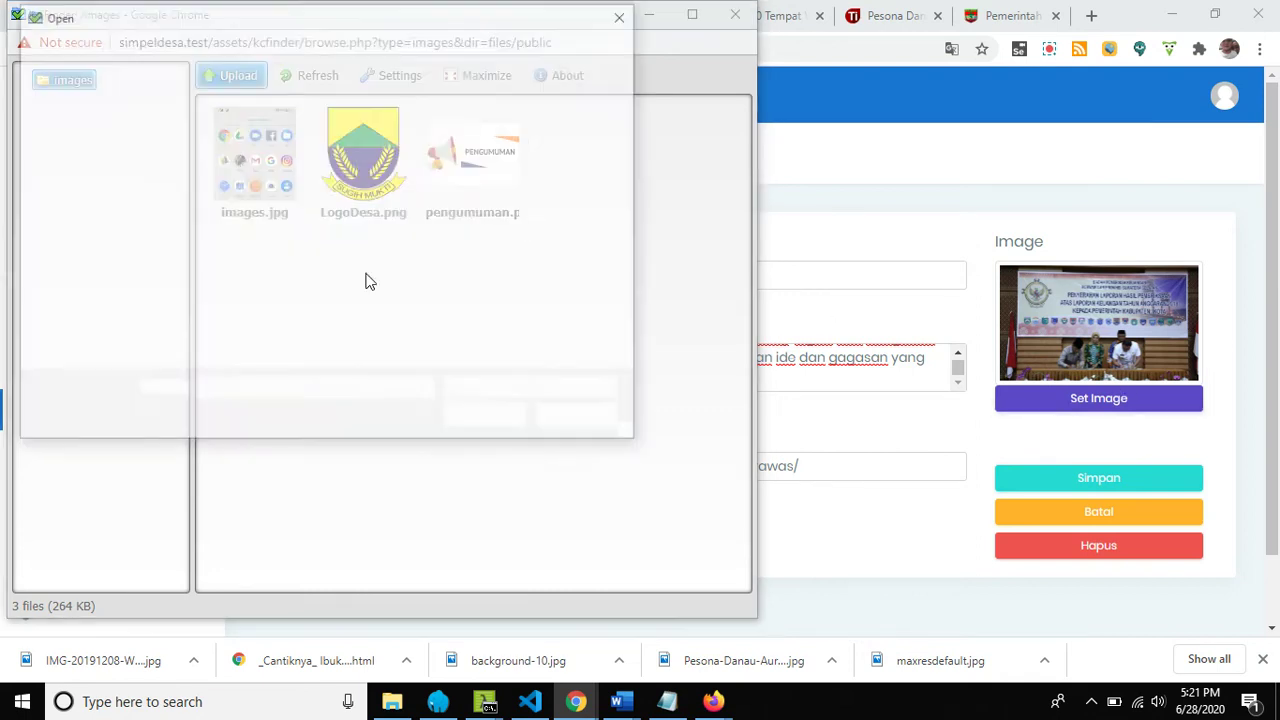
left_click(93, 207)
double_click(245, 177)
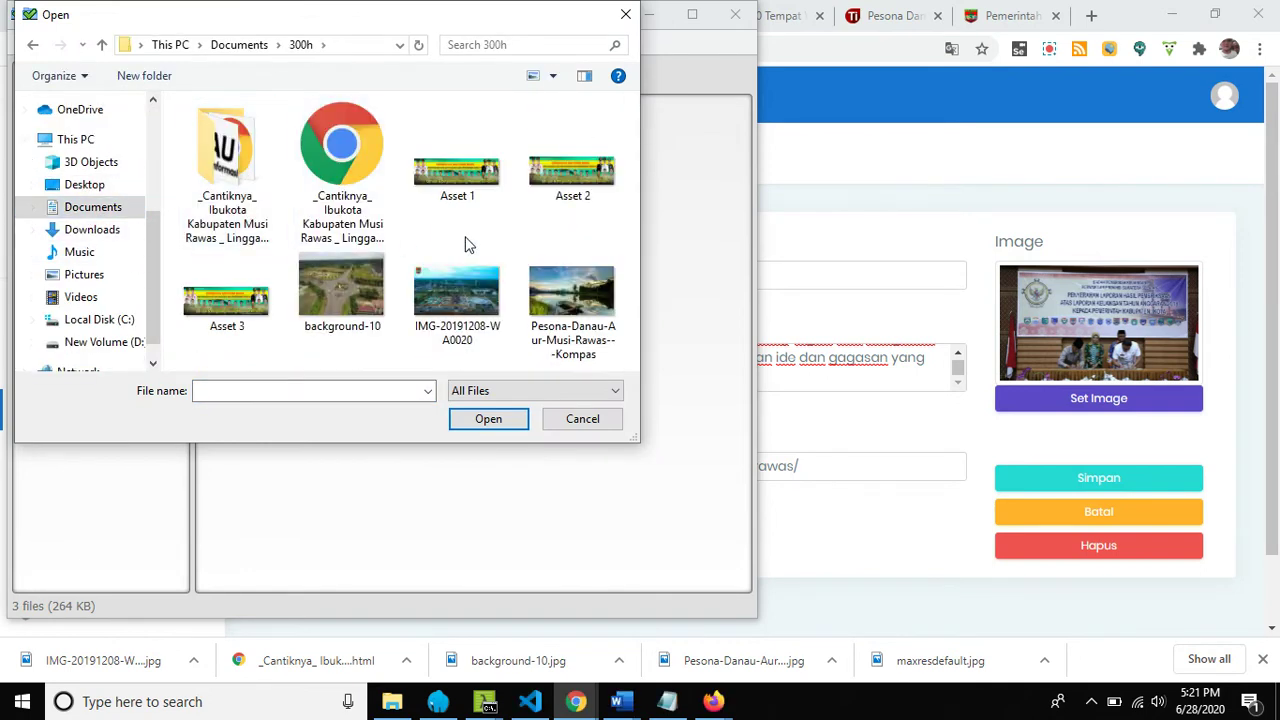
left_click(467, 313)
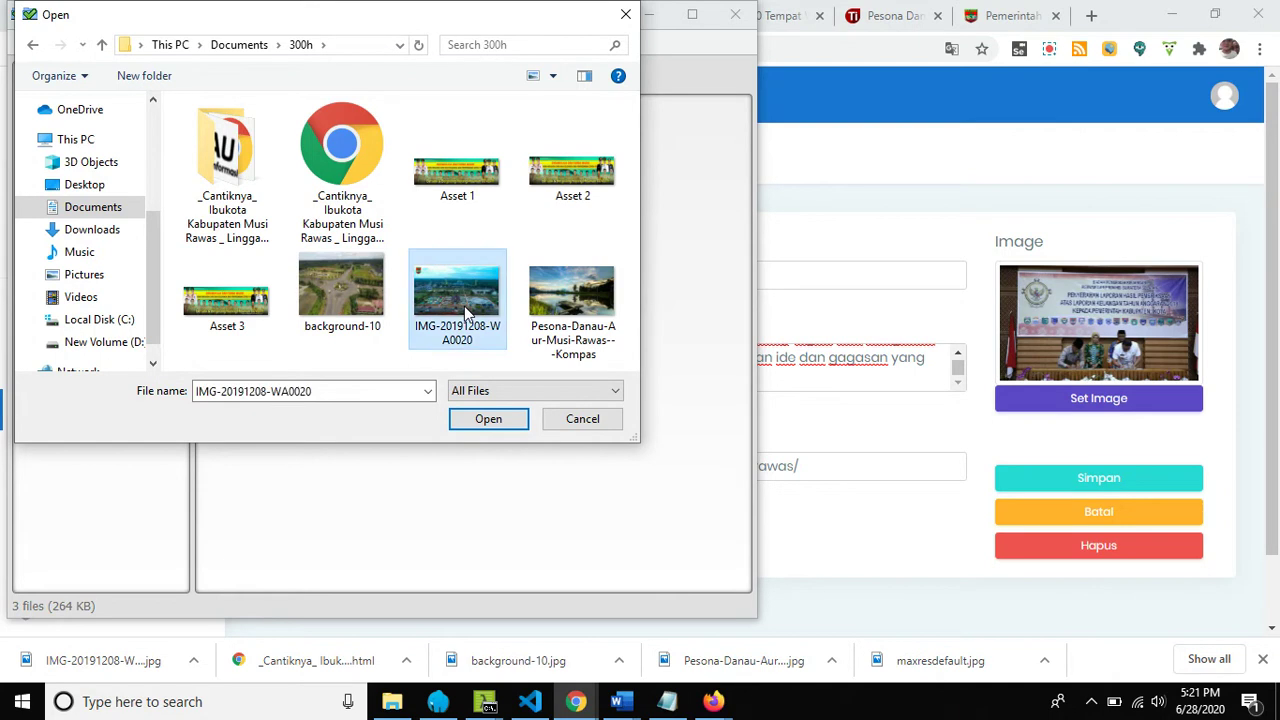
left_click(487, 420)
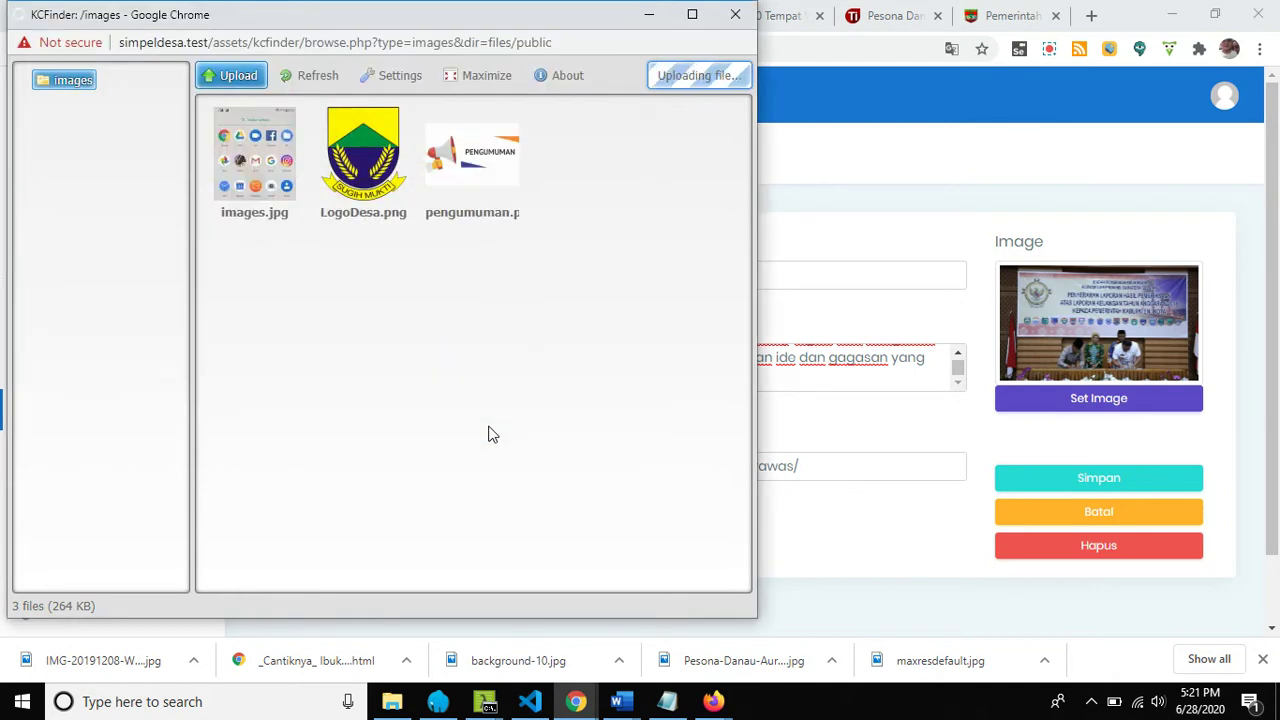
left_click(509, 420)
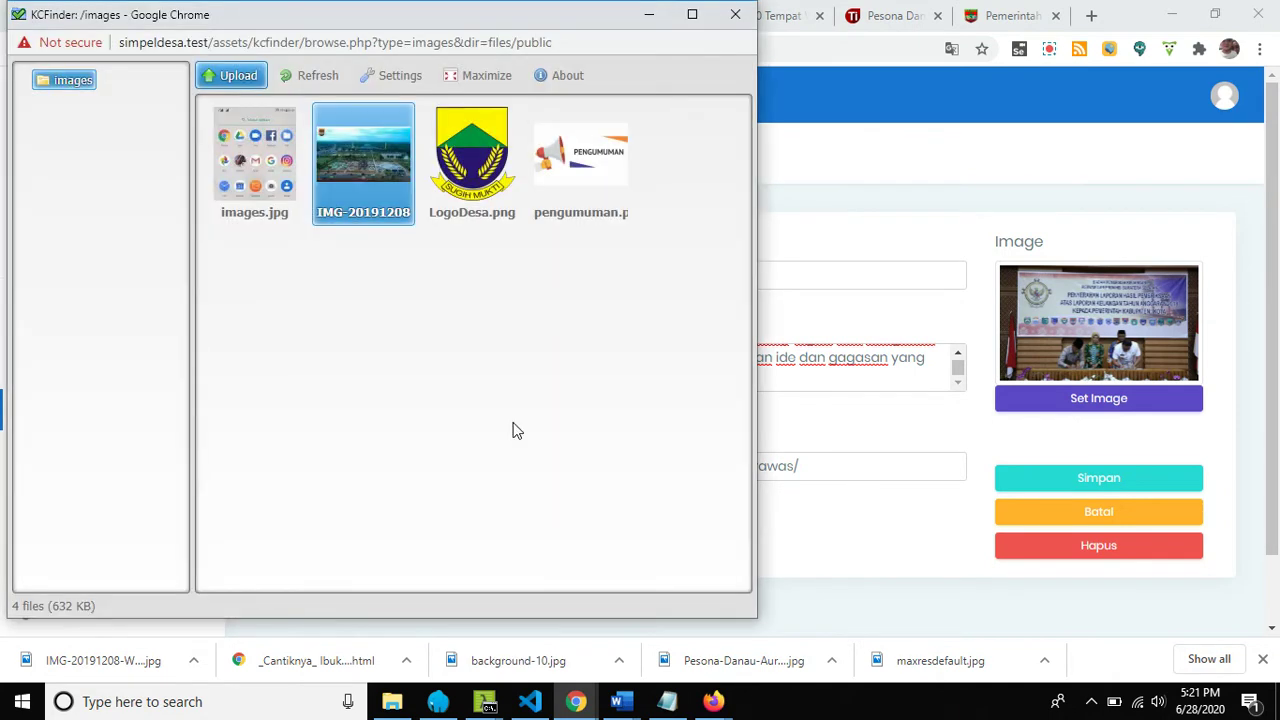
double_click(364, 174)
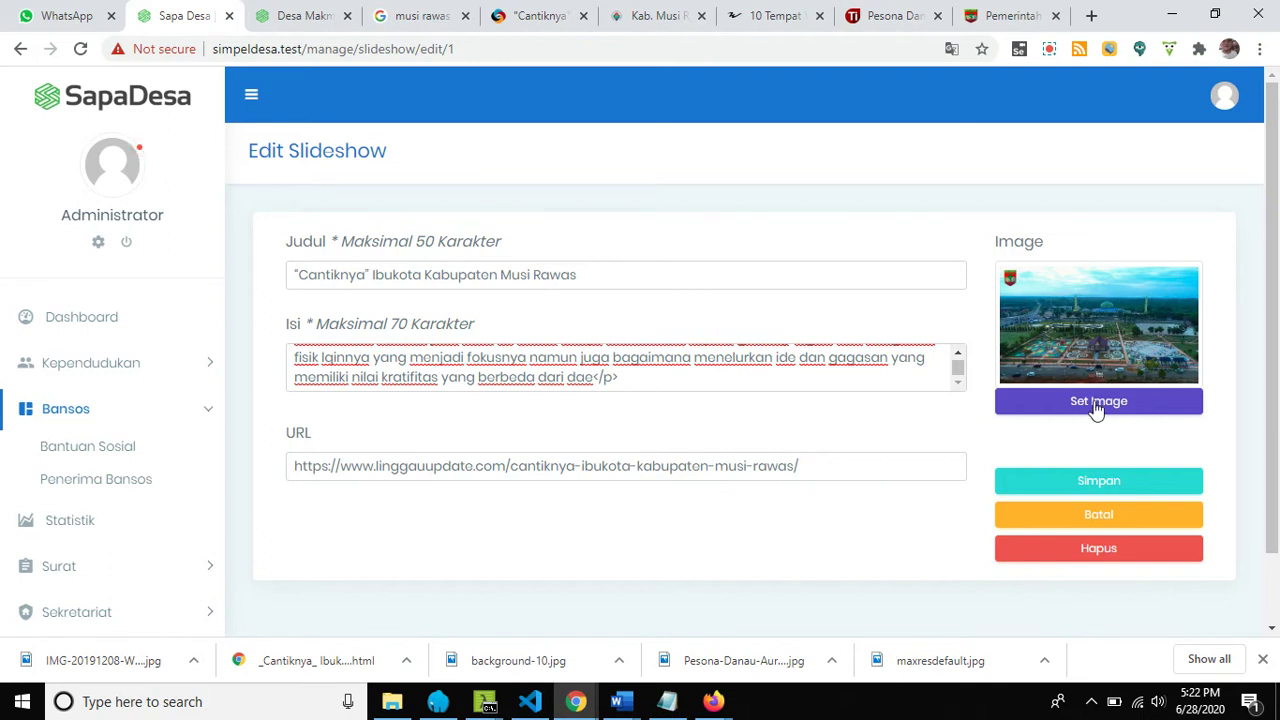
left_click(1092, 484)
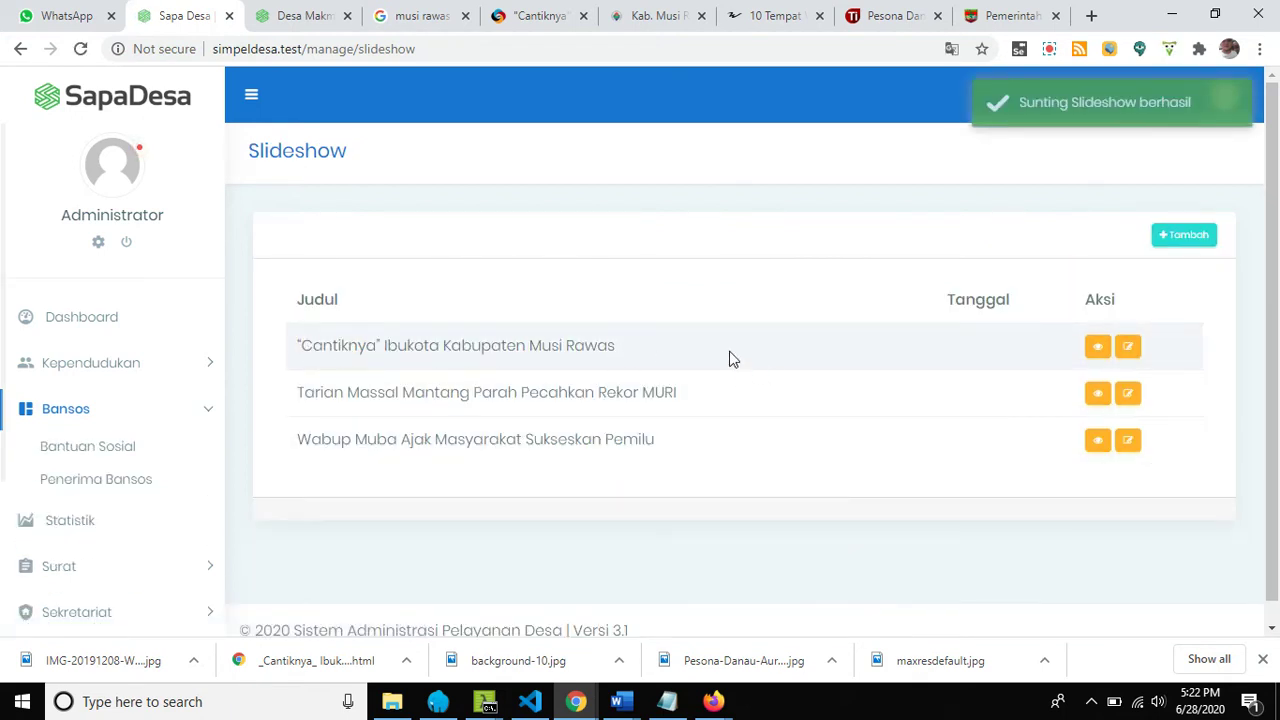
Reload the public homepage and scroll through it to check the updated Musi Rawas slide.
left_click(295, 17)
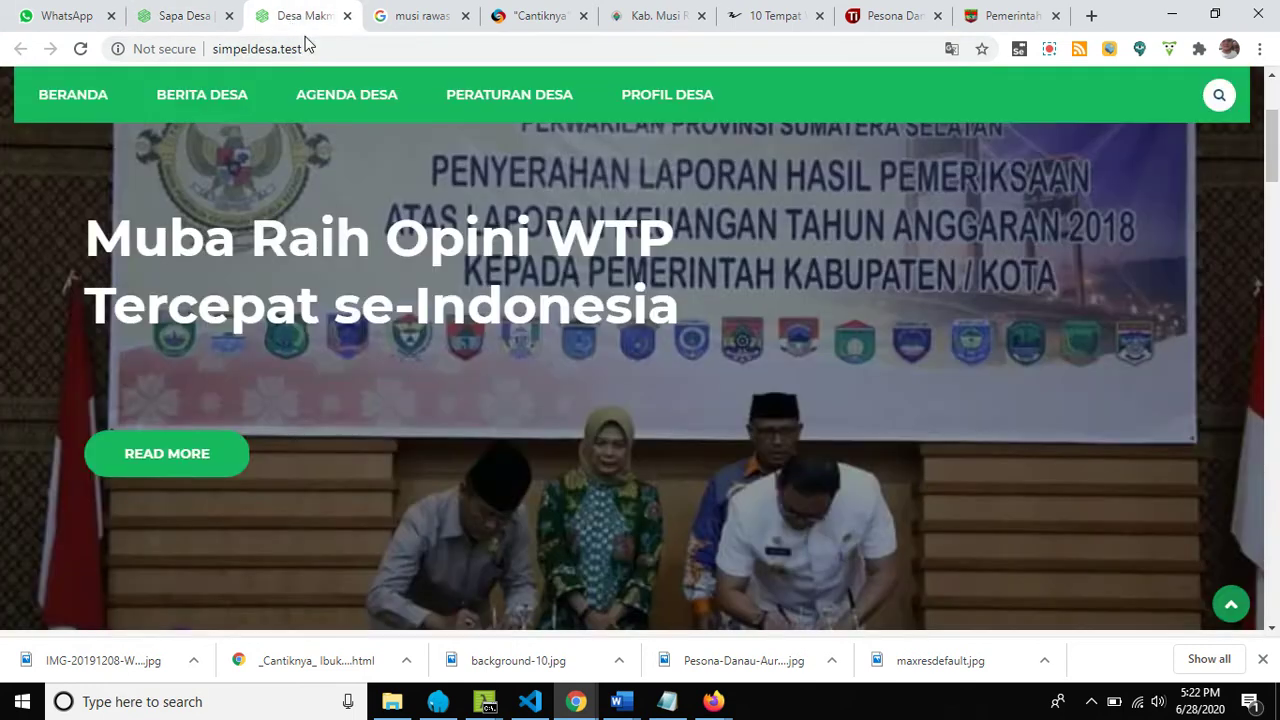
left_click(80, 48)
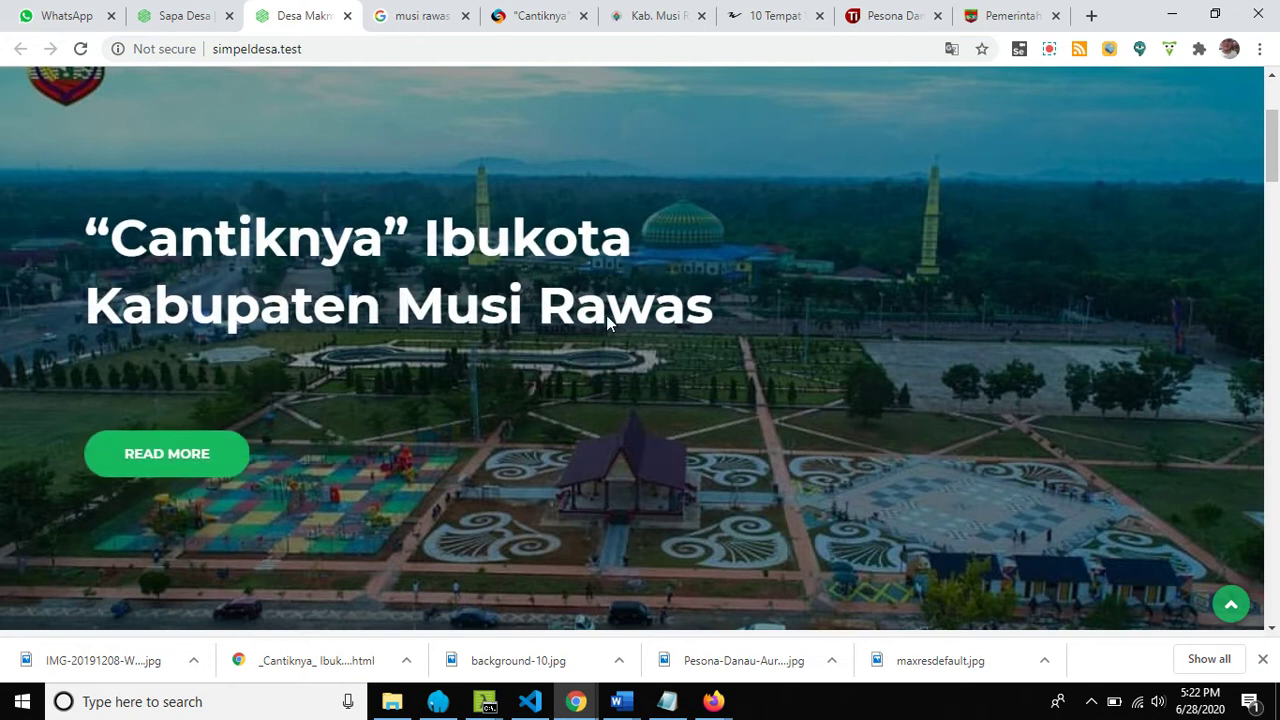
scroll(691, 397, "down", 2)
scroll(691, 397, "up", 2)
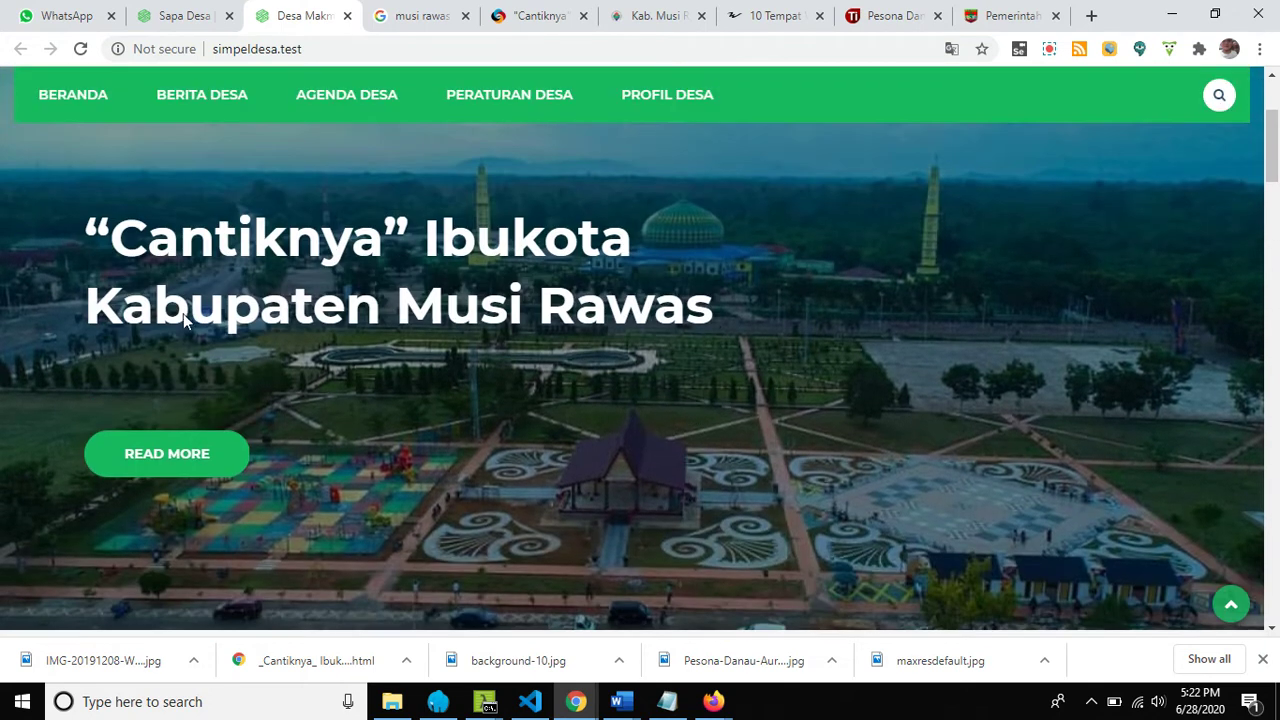
scroll(647, 359, "down", 4)
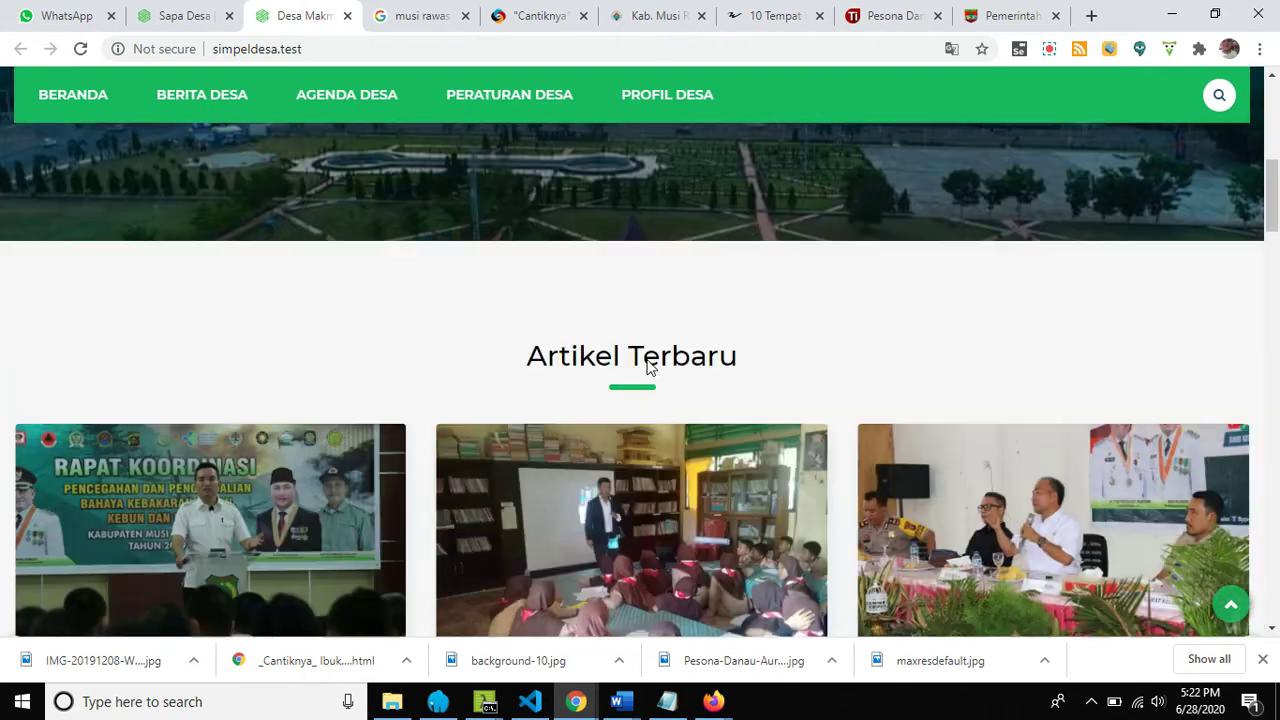
scroll(647, 359, "up", 7)
scroll(563, 433, "down", 6)
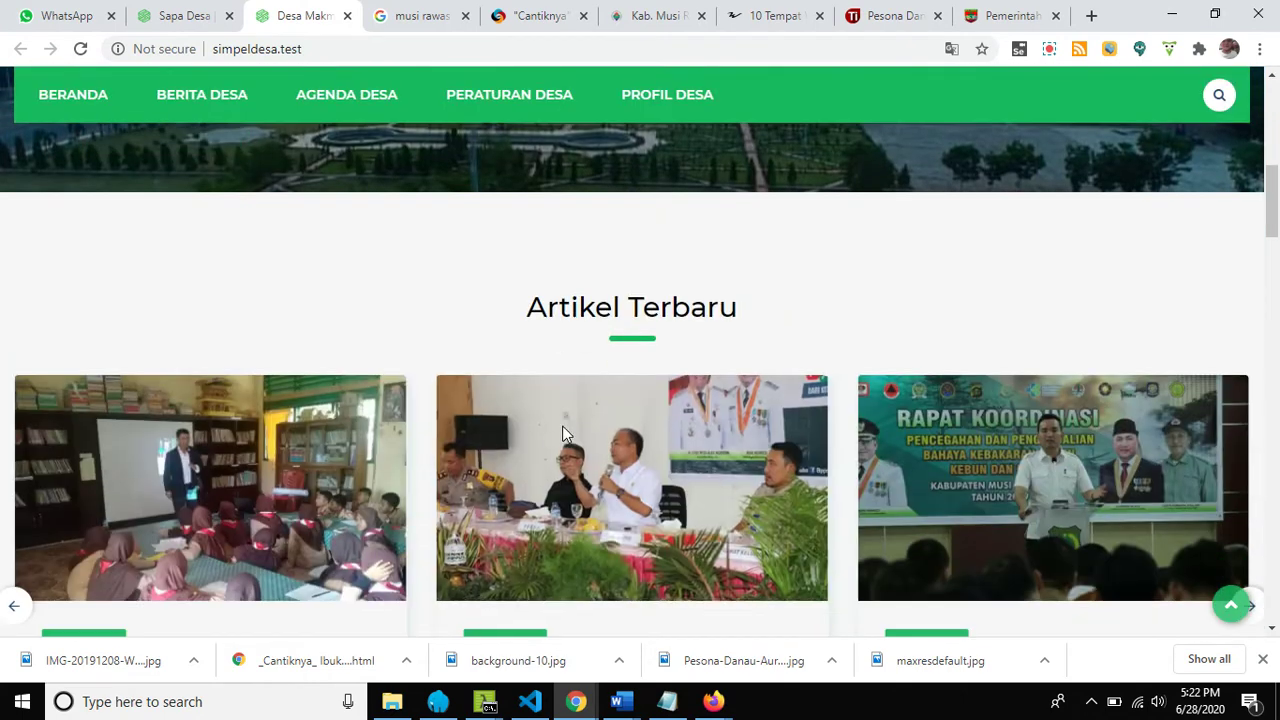
scroll(565, 418, "up", 4)
scroll(570, 410, "down", 4)
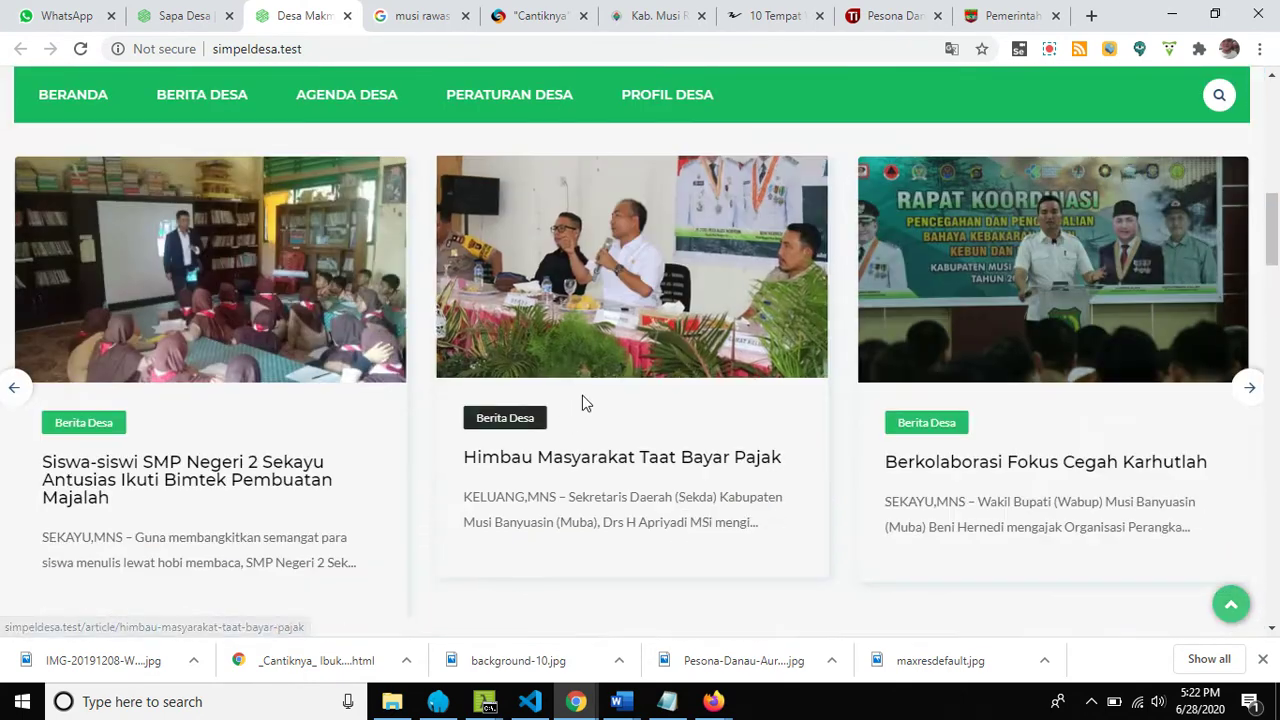
scroll(583, 403, "up", 2)
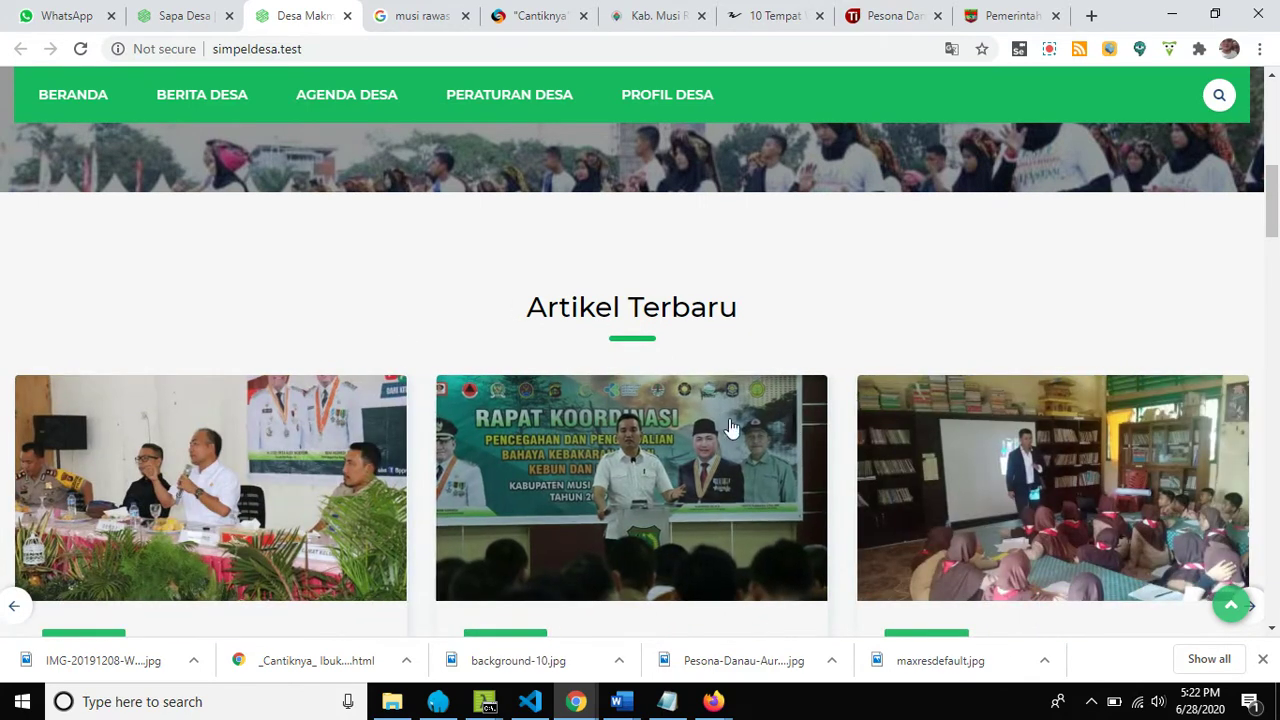
scroll(710, 420, "down", 5)
scroll(710, 418, "down", 7)
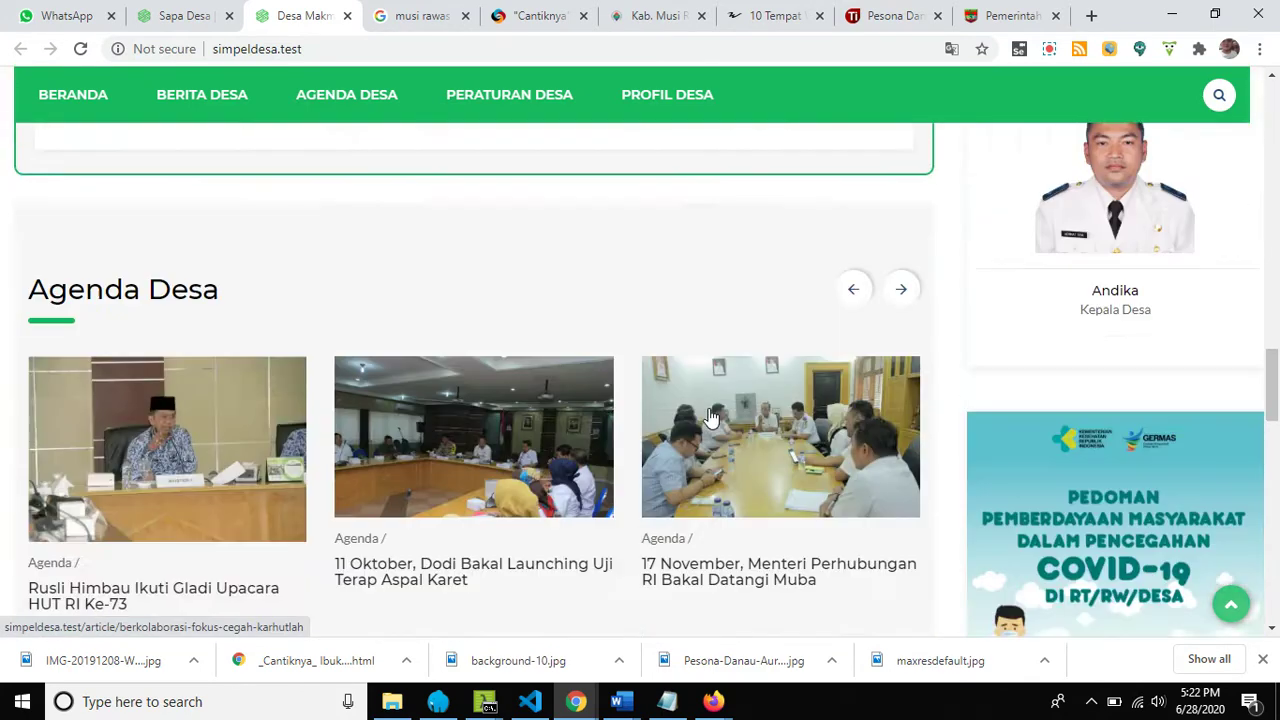
scroll(710, 418, "up", 10)
scroll(710, 418, "up", 4)
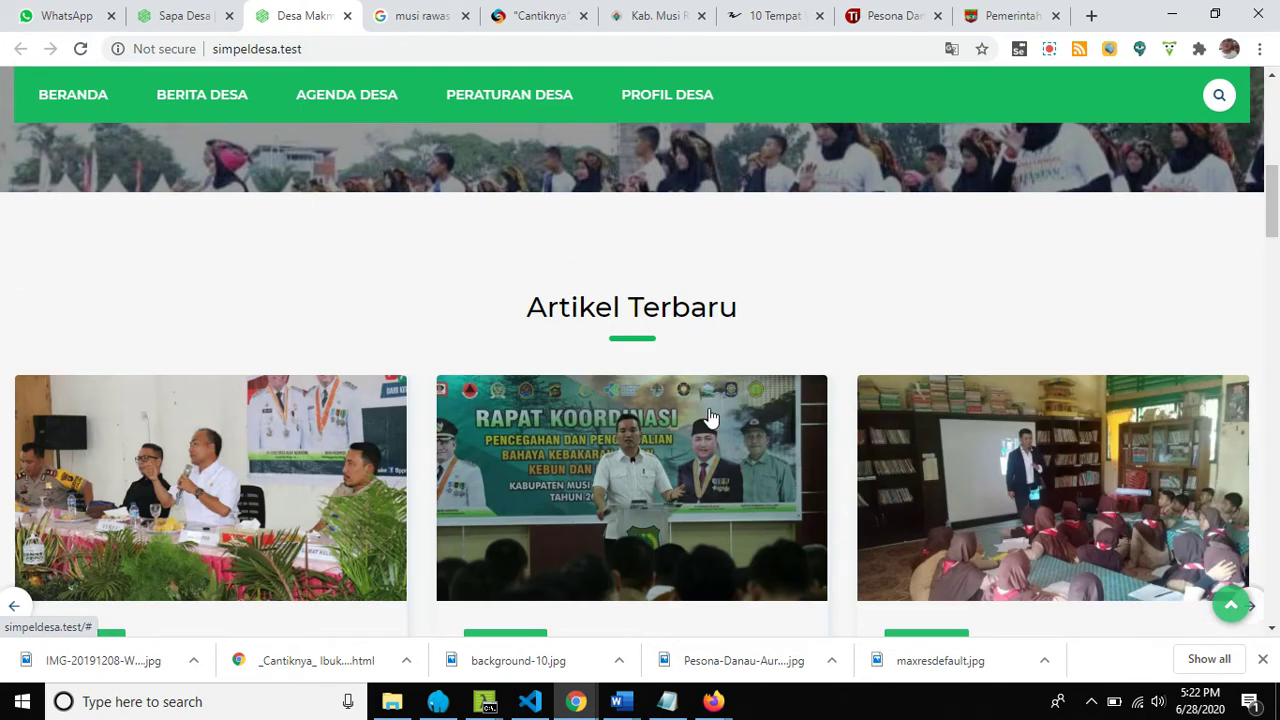
left_click(178, 17)
scroll(120, 514, "down", 2)
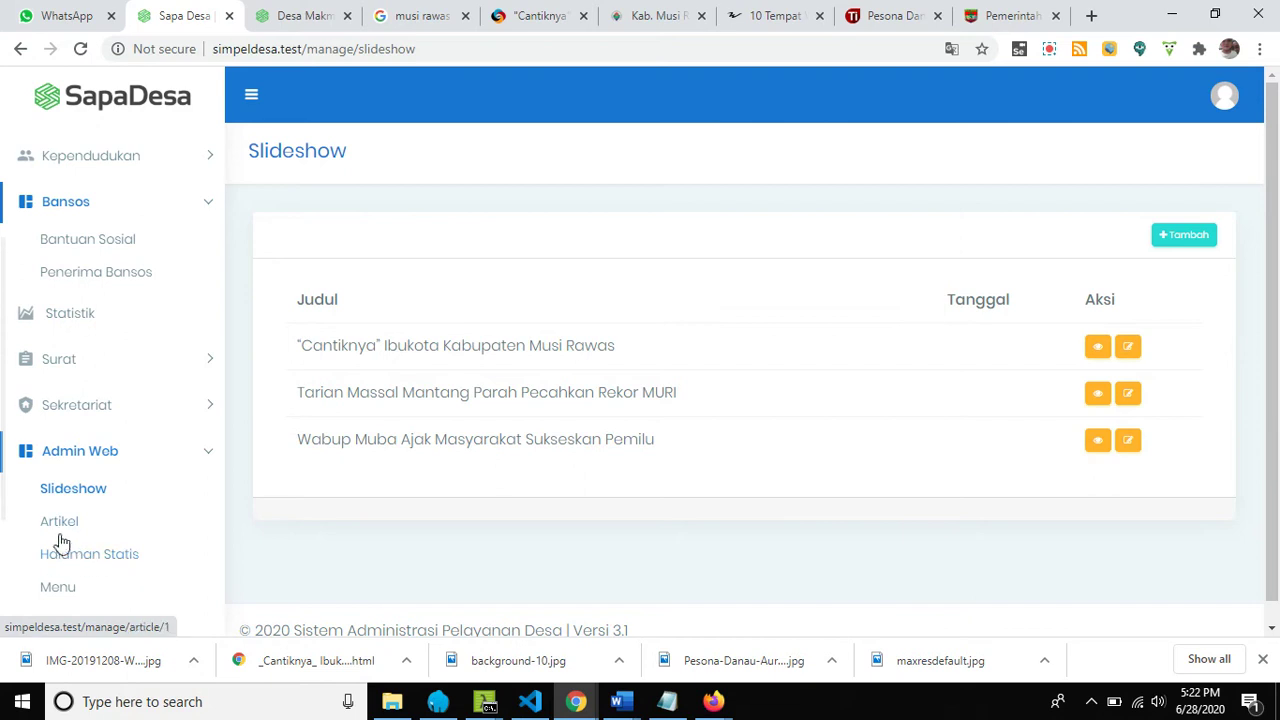
From the Artikel list, view 'Himbau Masyarakat Taat Bayar Pajak', then go back and start editing it.
left_click(59, 521)
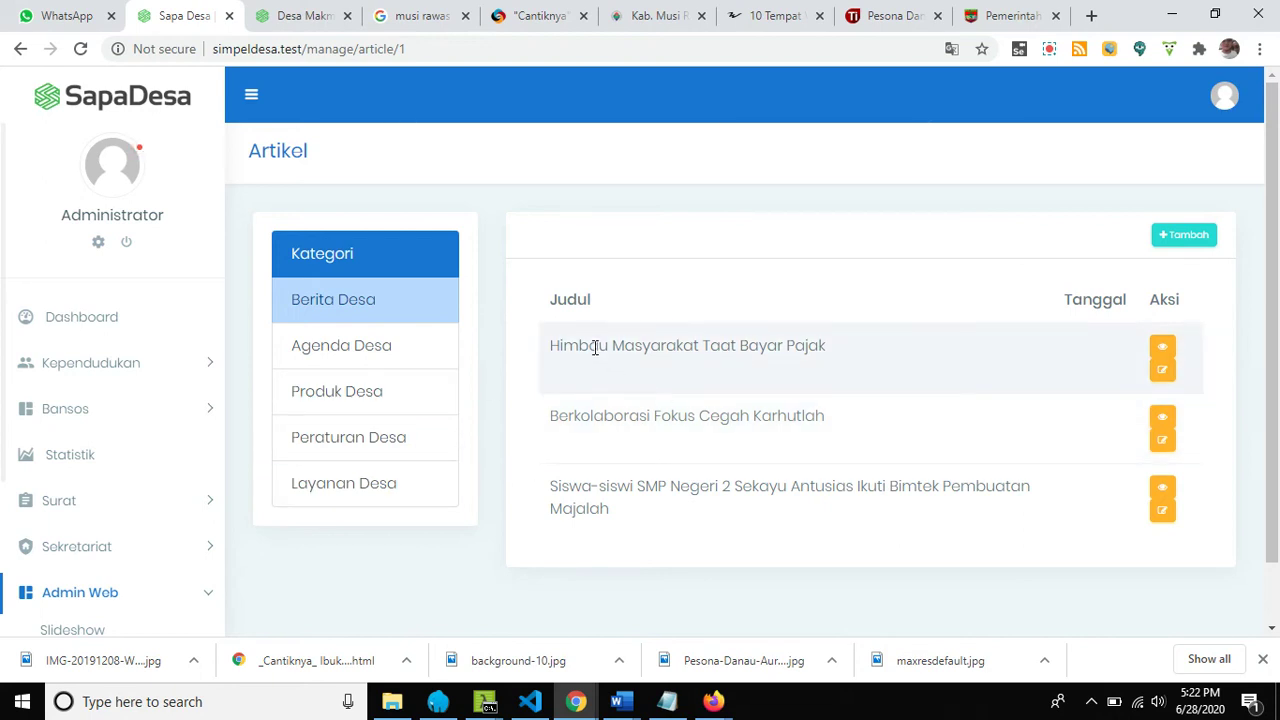
left_click(1162, 350)
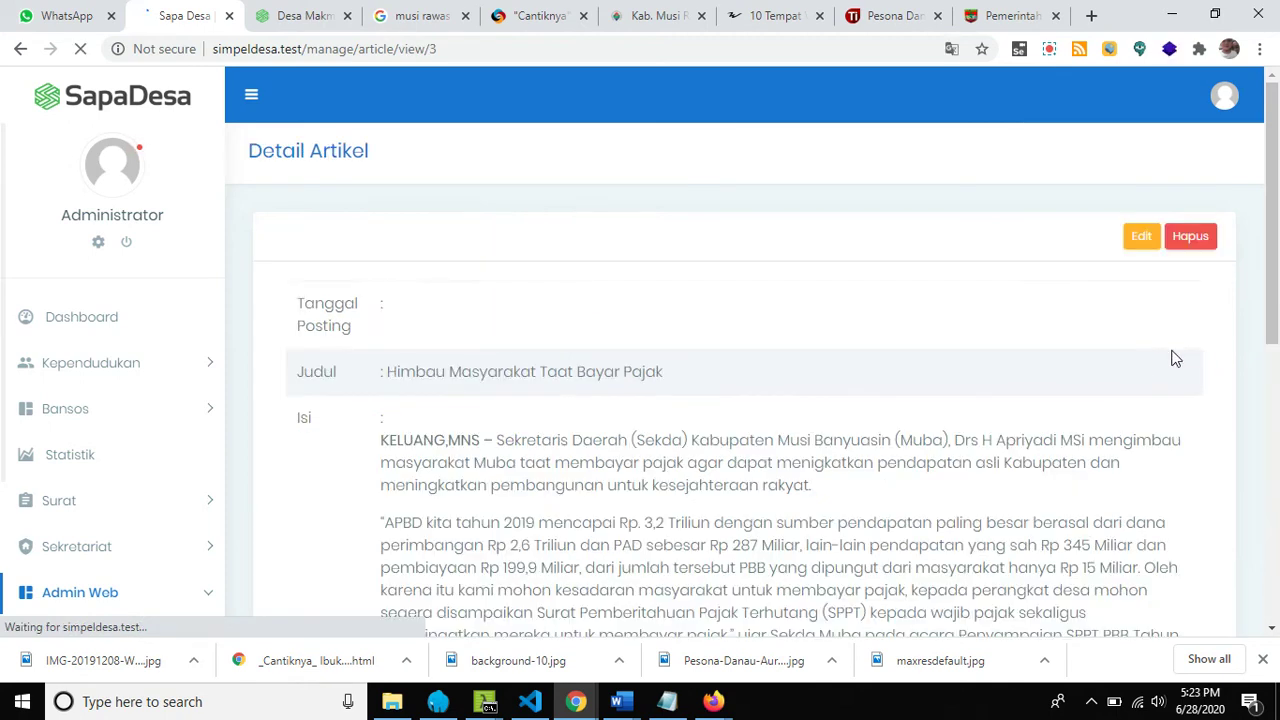
scroll(404, 420, "down", 6)
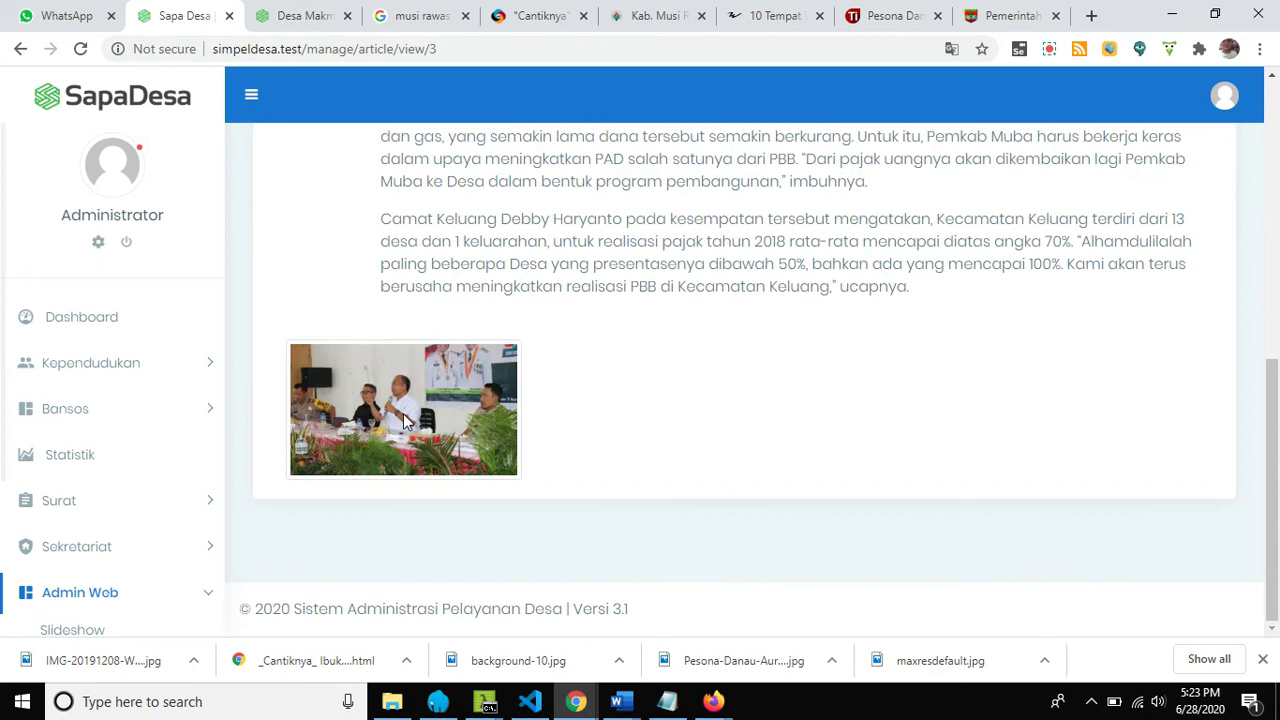
scroll(403, 420, "up", 6)
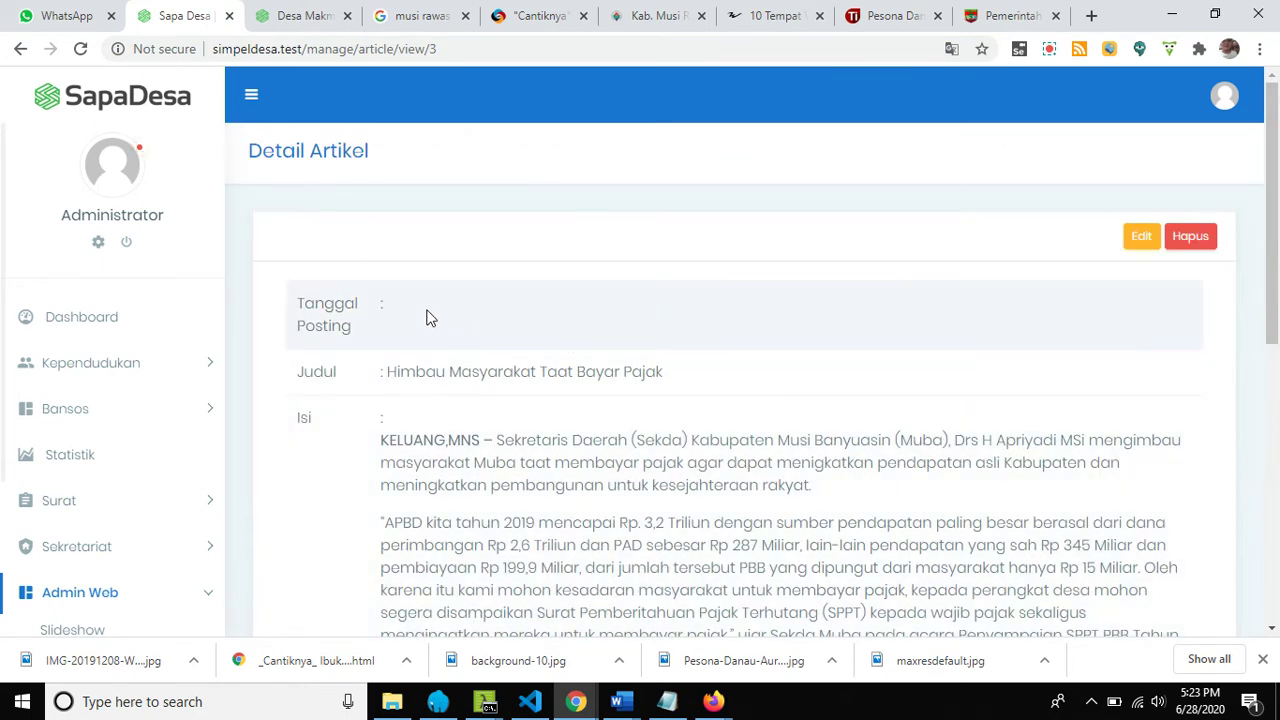
left_click(20, 48)
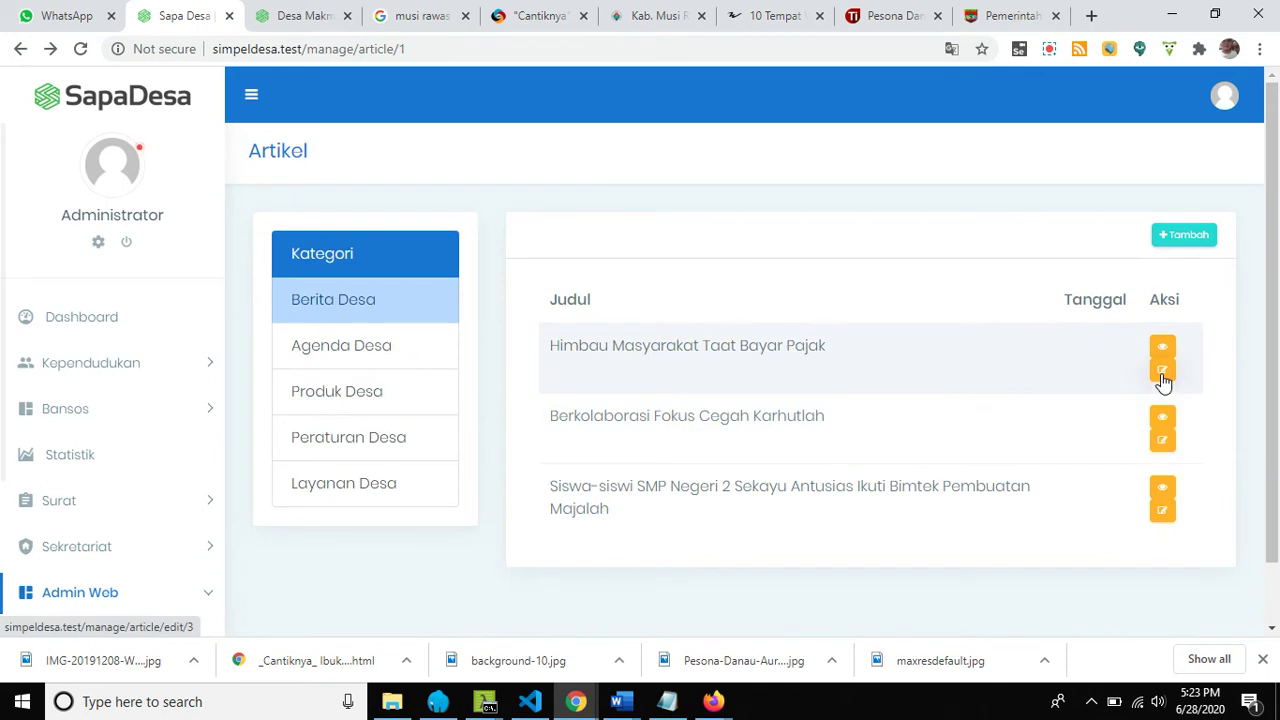
left_click(1162, 373)
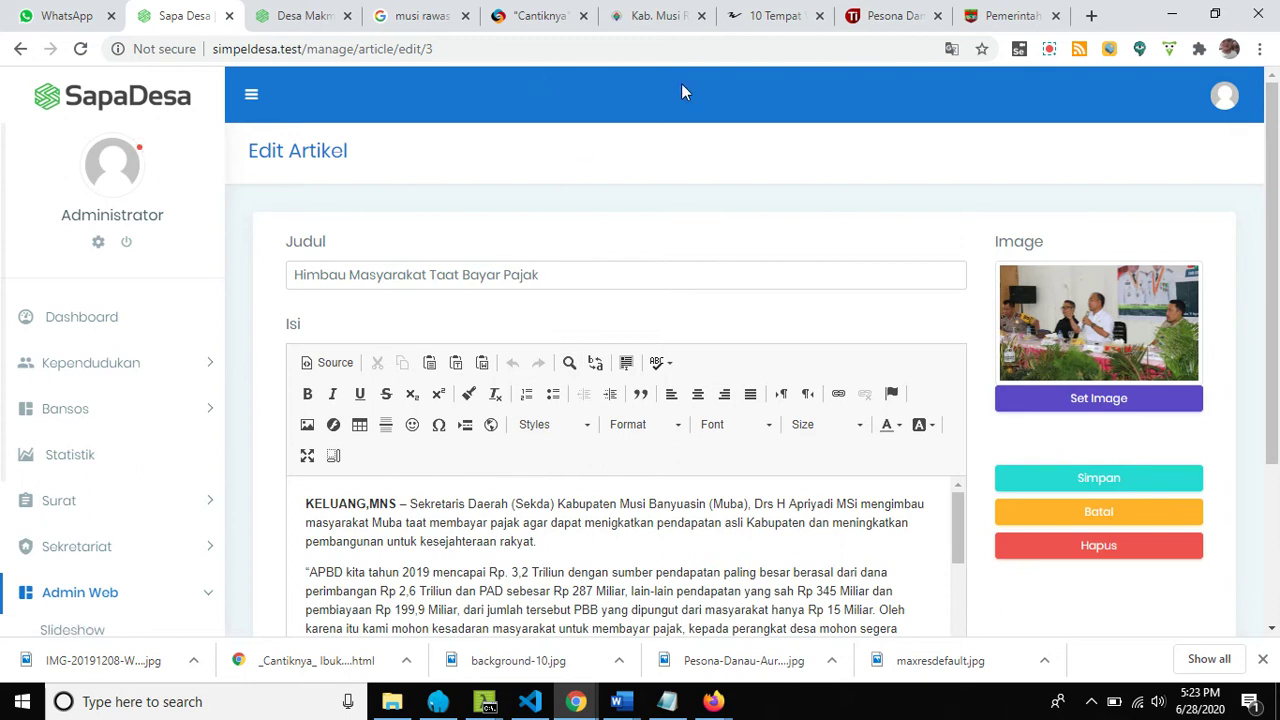
Copy the 'Kawasan Perdesaan Ekonomi Kreatif' heading from the rpkp.org Musi Rawas page.
left_click(662, 28)
scroll(611, 284, "up", 10)
scroll(596, 286, "down", 5)
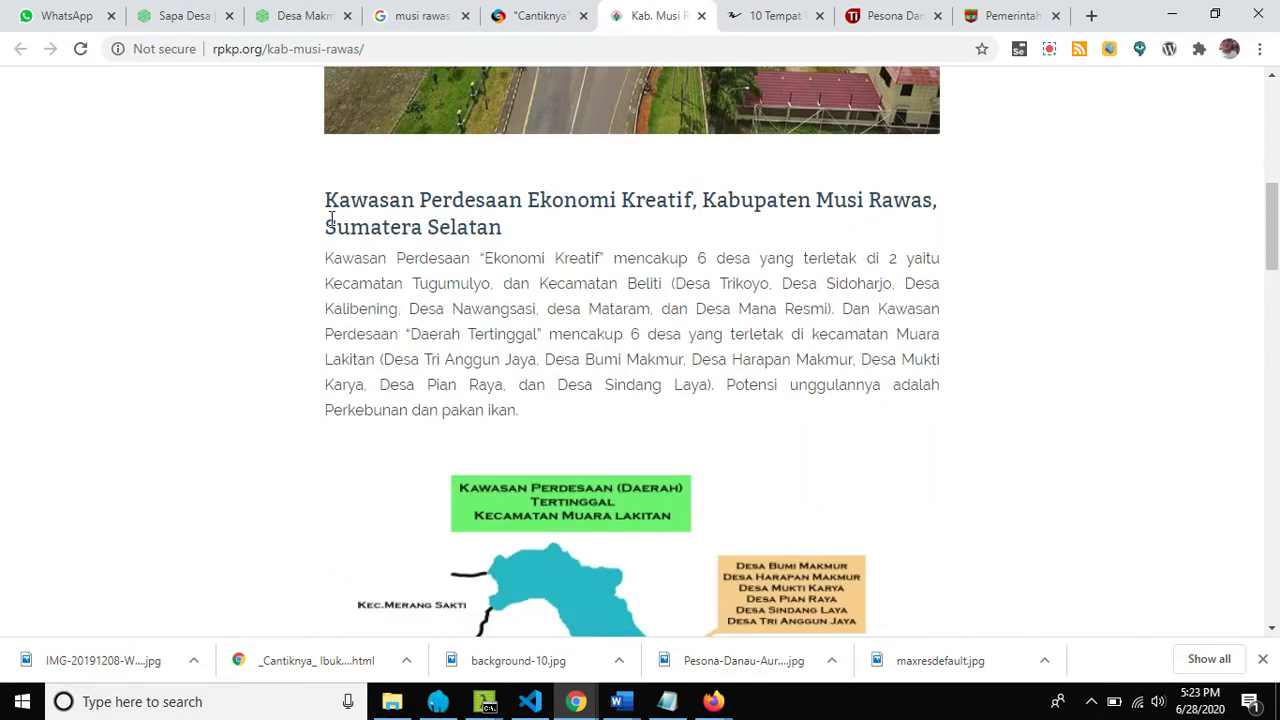
left_click_drag(327, 201, 533, 227)
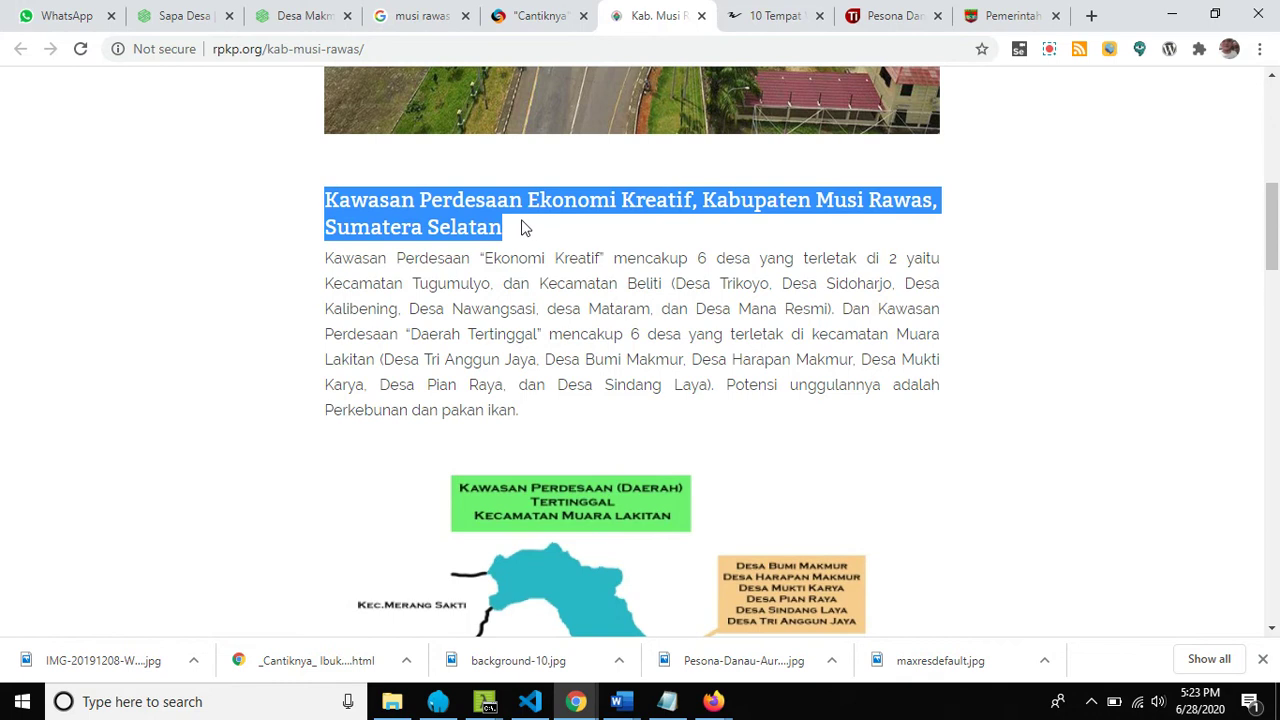
right_click(463, 203)
left_click(467, 214)
Paste the copied heading over the article's Judul, replacing 'Himbau Masyarakat Taat Bayar Pajak'.
left_click(196, 16)
left_click(554, 278)
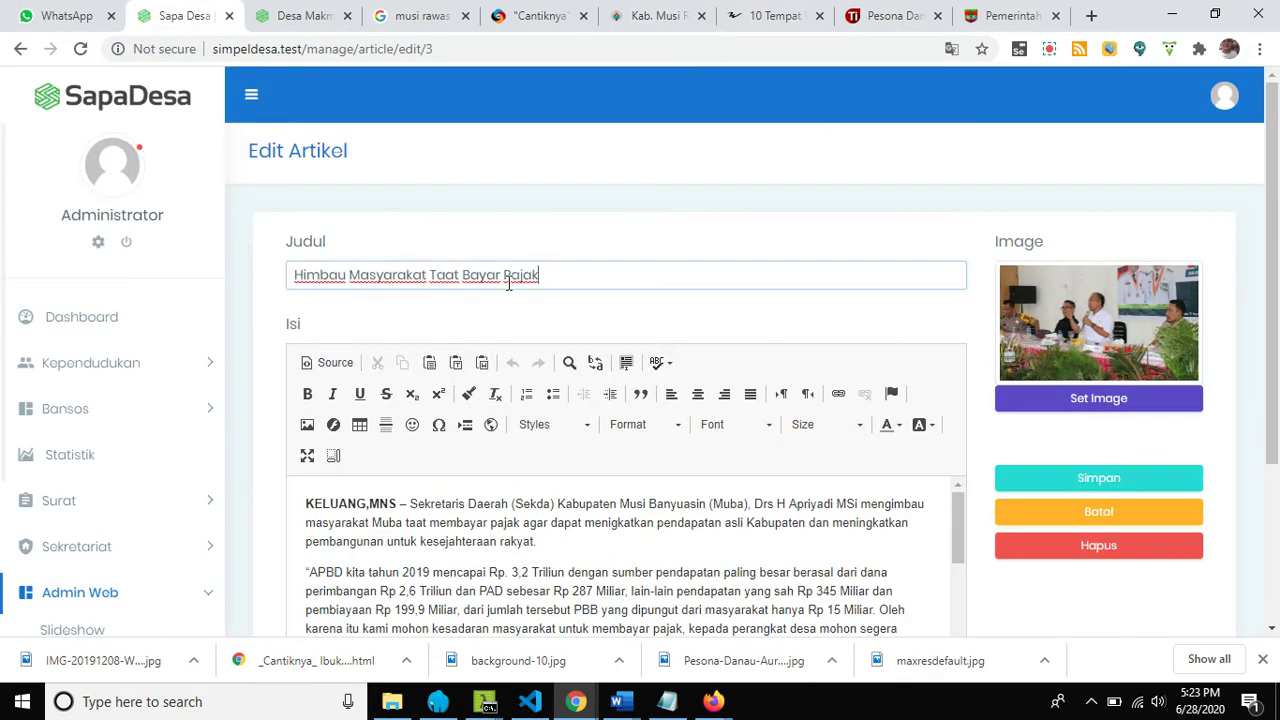
left_click_drag(554, 281, 257, 288)
right_click(334, 274)
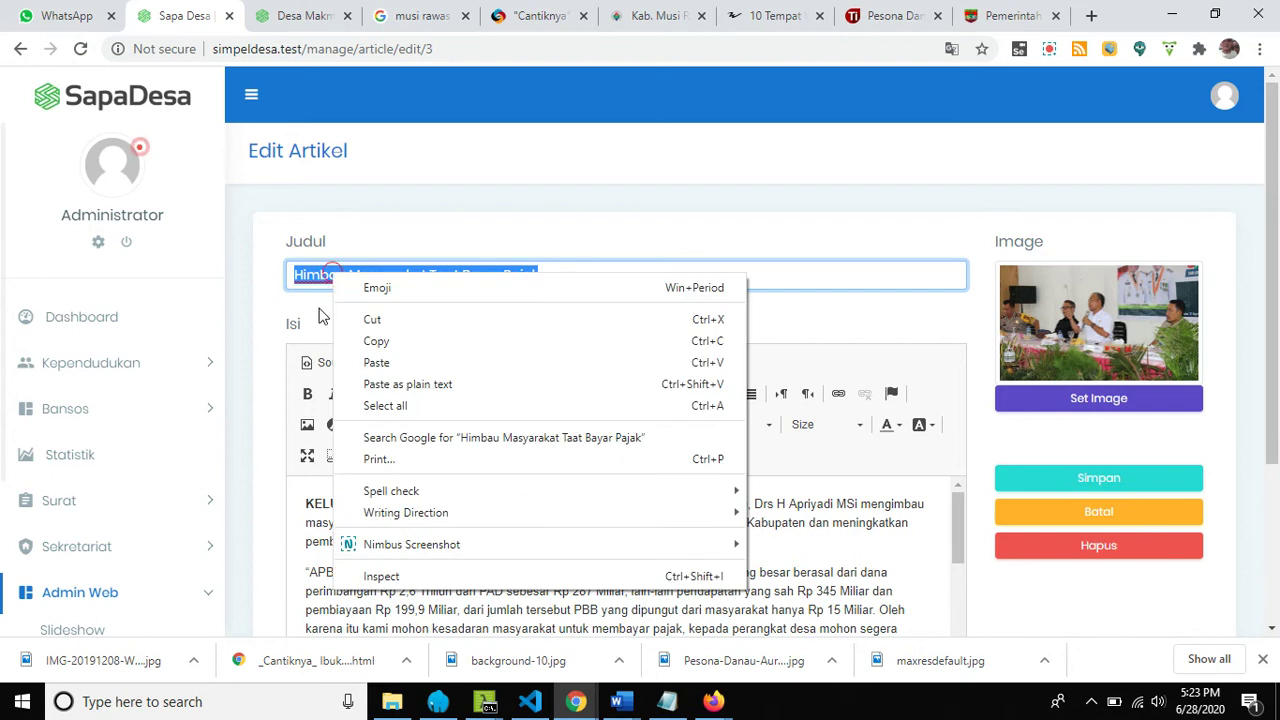
left_click(368, 364)
scroll(545, 325, "down", 1)
scroll(545, 330, "down", 2)
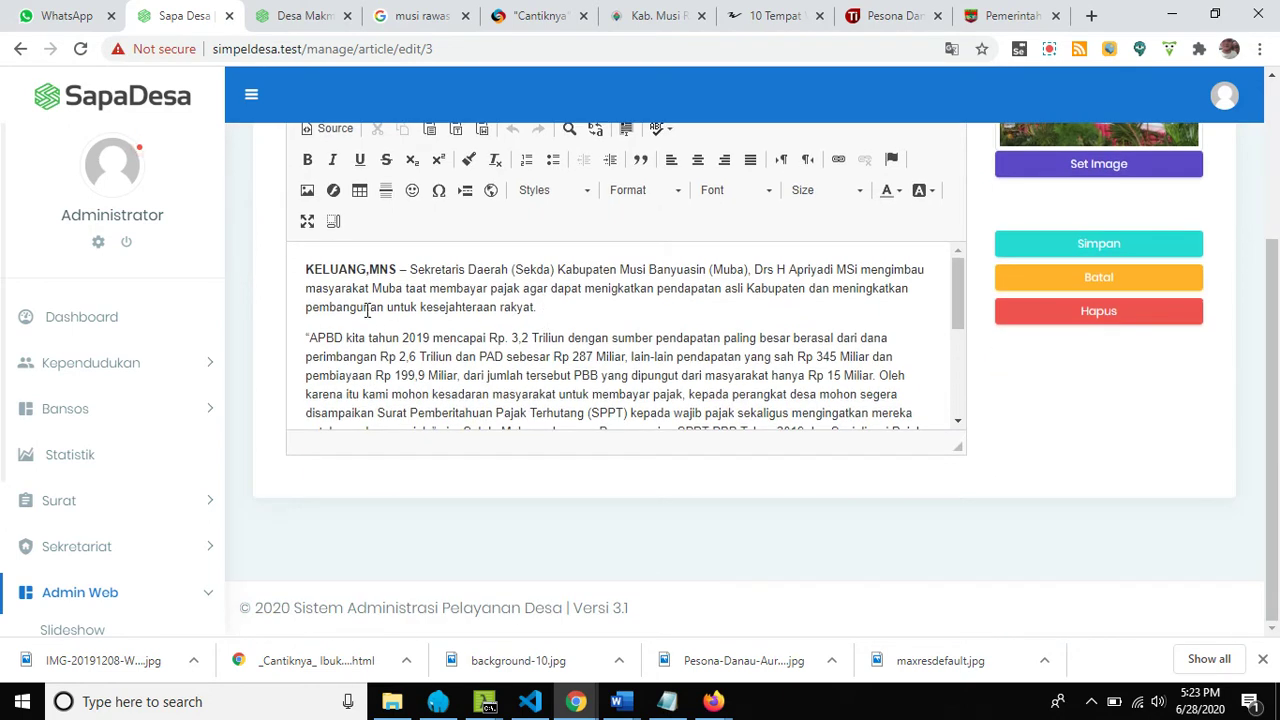
left_click(638, 24)
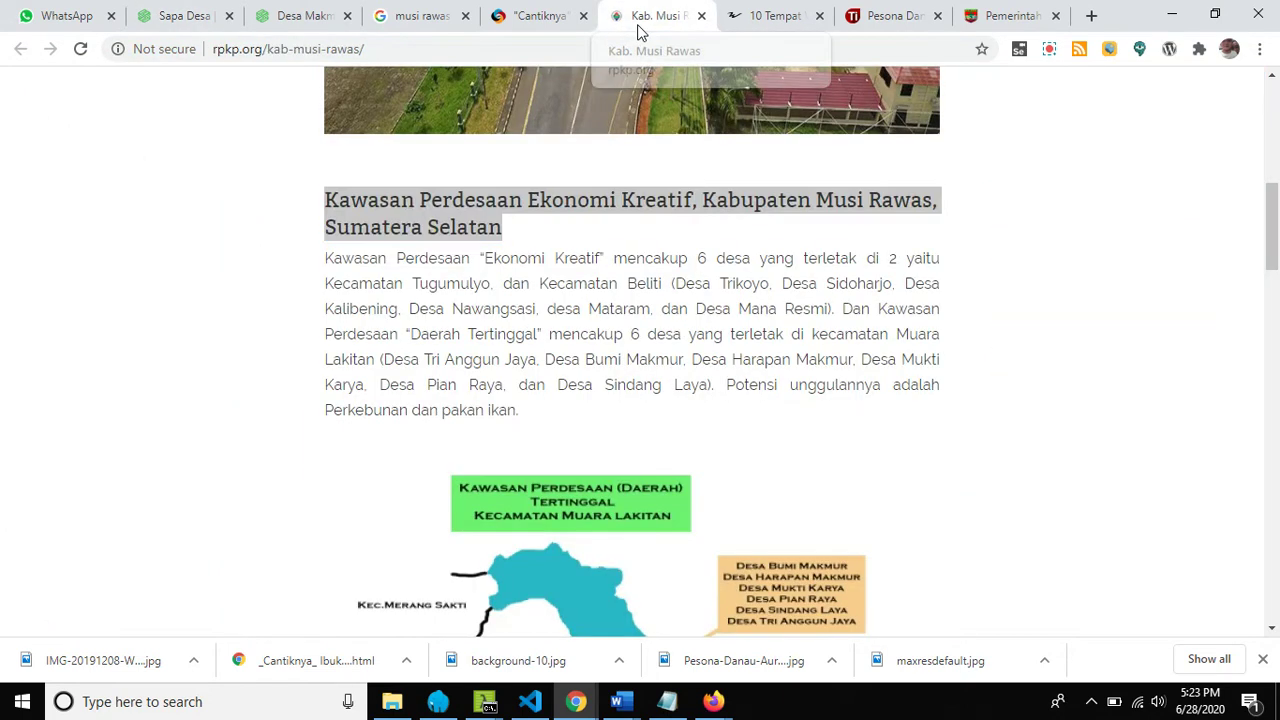
Copy the Musi Rawas history text from the rpkp.org page, starting at Kawasan Perdesaan.
left_click(365, 275)
left_click_drag(328, 260, 566, 419)
left_click_drag(572, 611, 791, 364)
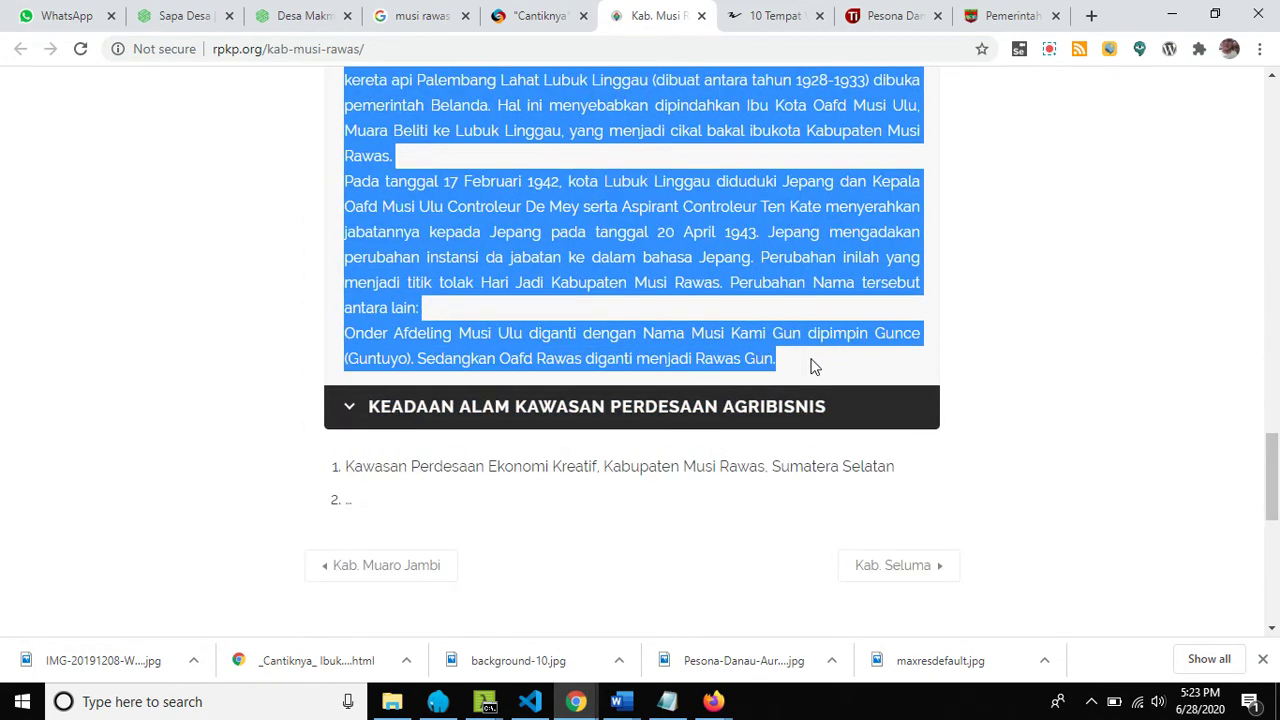
right_click(580, 260)
left_click(598, 272)
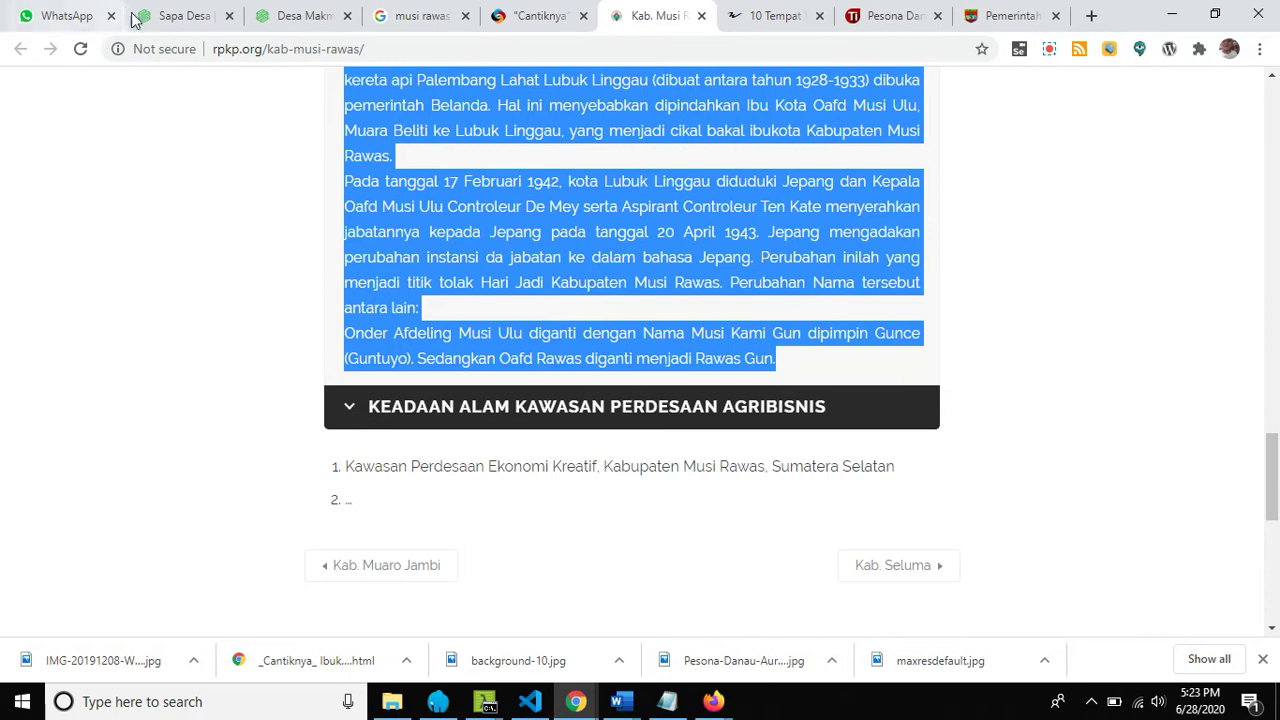
Replace the article's Isi body with the copied history, ending 'diganti menjadi Rawas Gun.'.
left_click(164, 24)
left_click(308, 274)
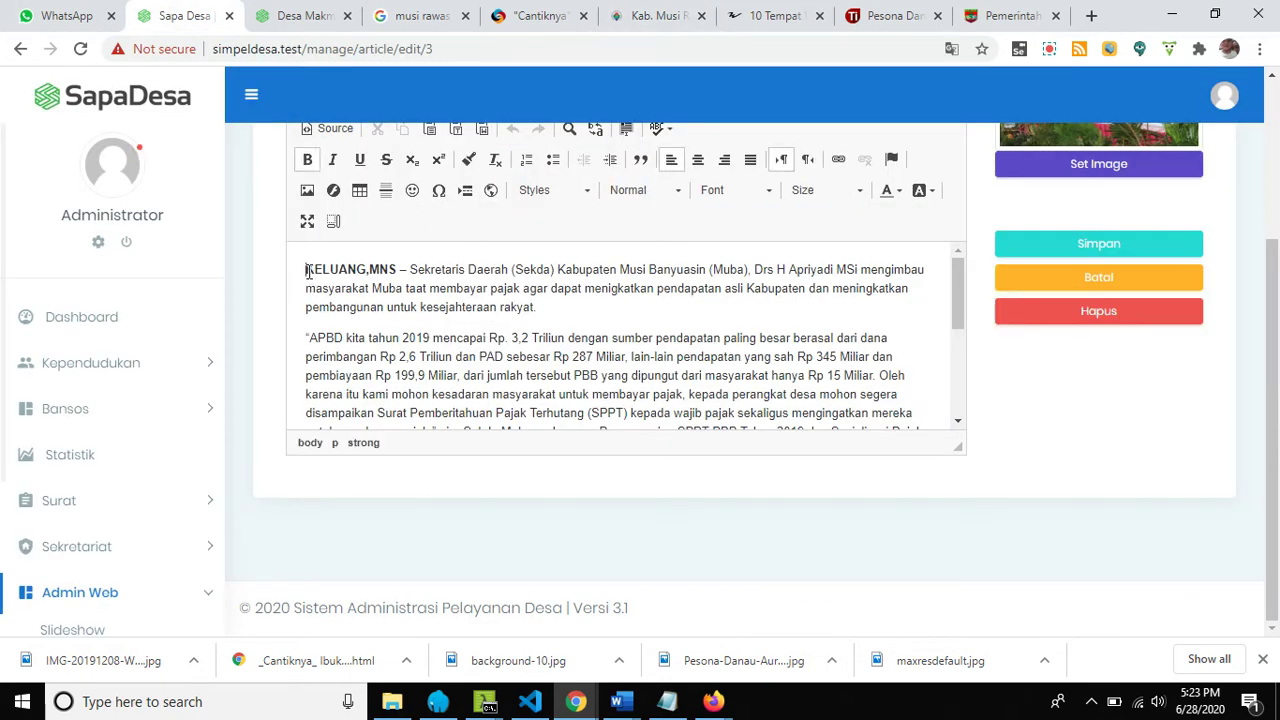
key("ctrl+a")
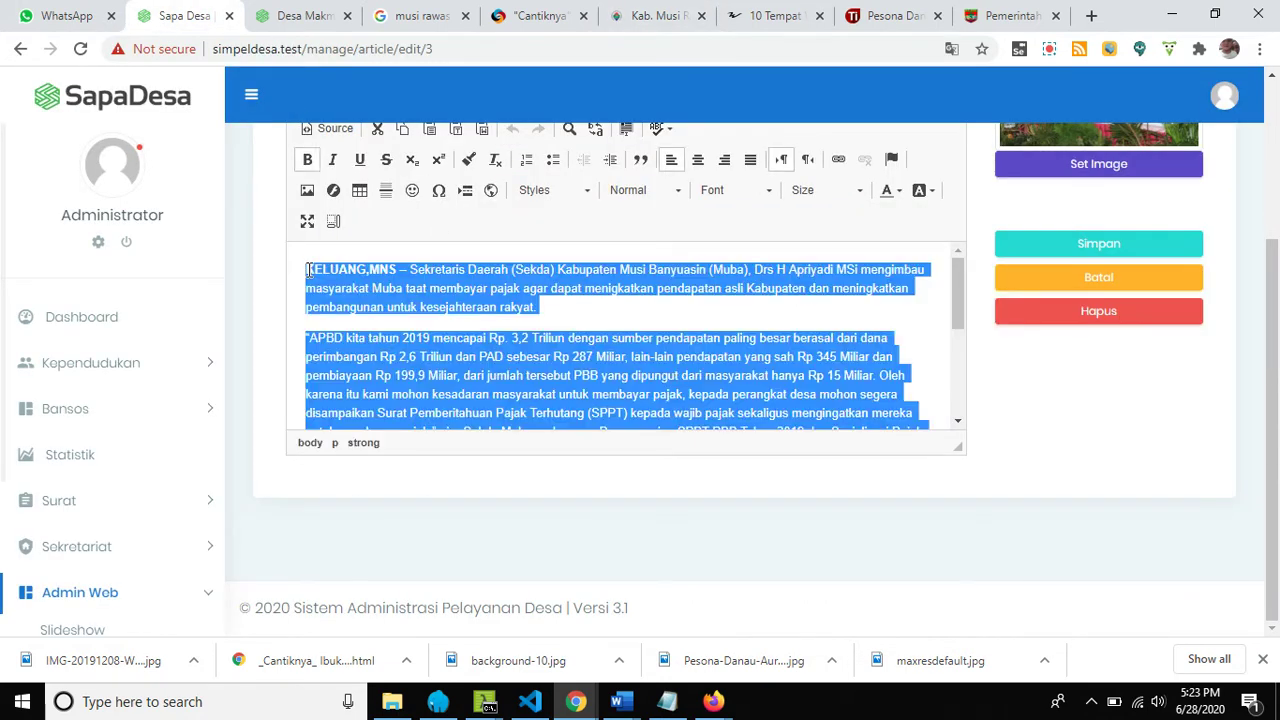
key("ctrl+v")
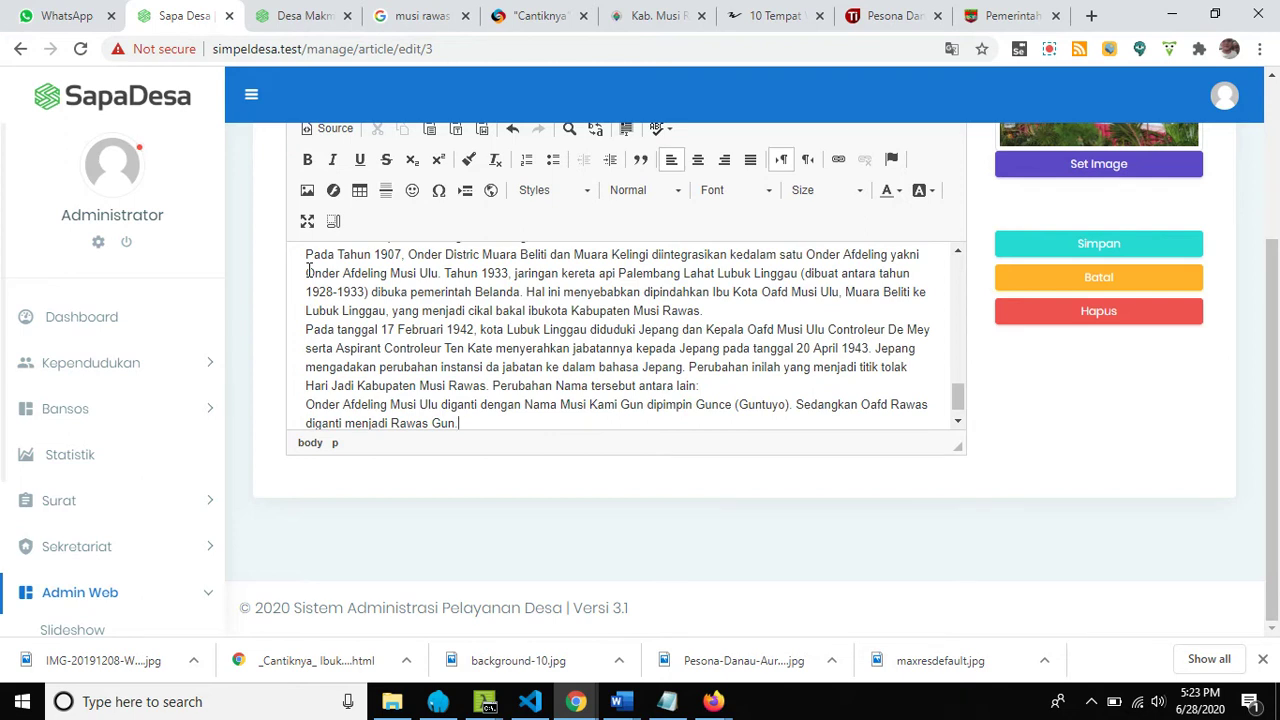
scroll(432, 318, "up", 5)
Upload background-10 through KCFinder, use it as the article image, and save the article.
left_click(1062, 172)
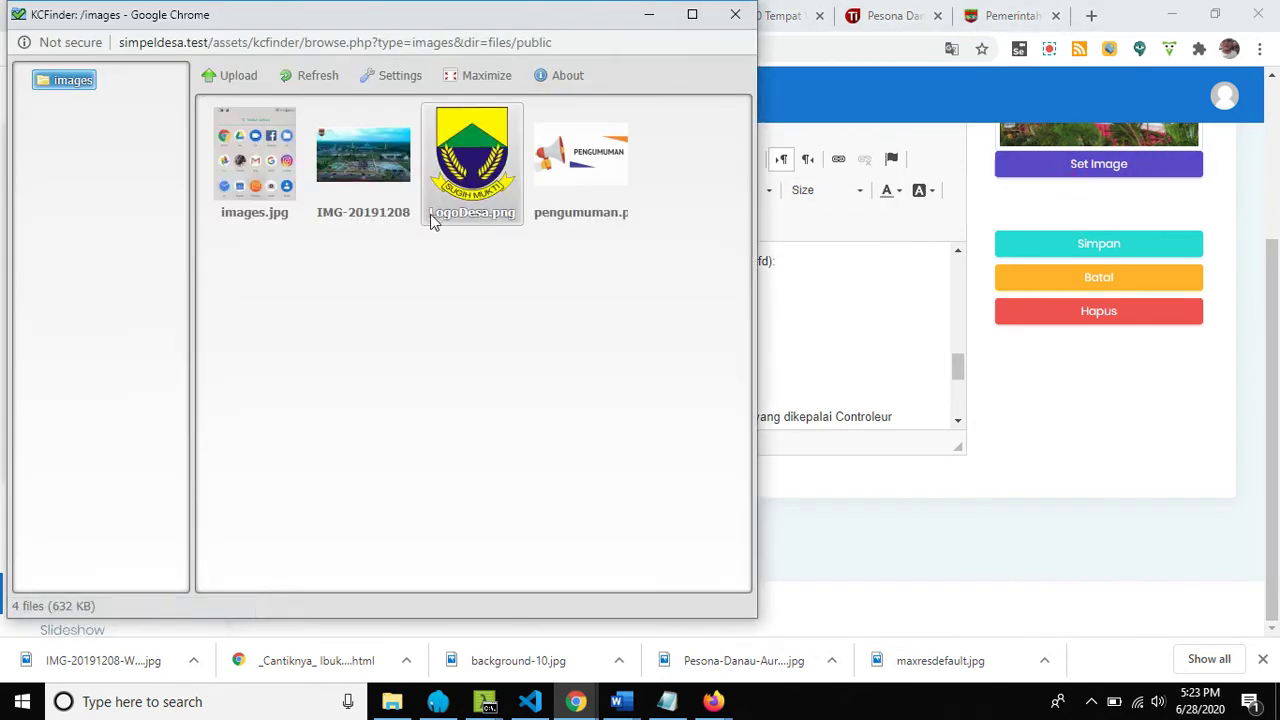
left_click(232, 75)
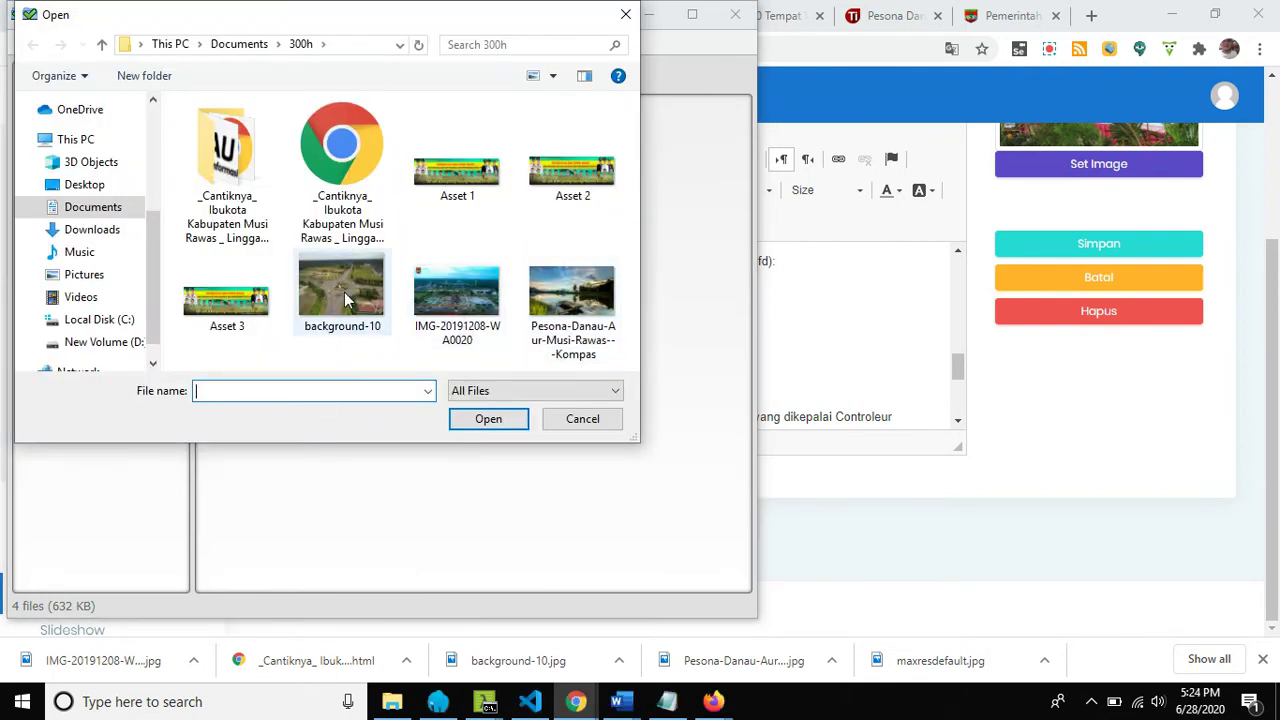
left_click(344, 292)
left_click(488, 420)
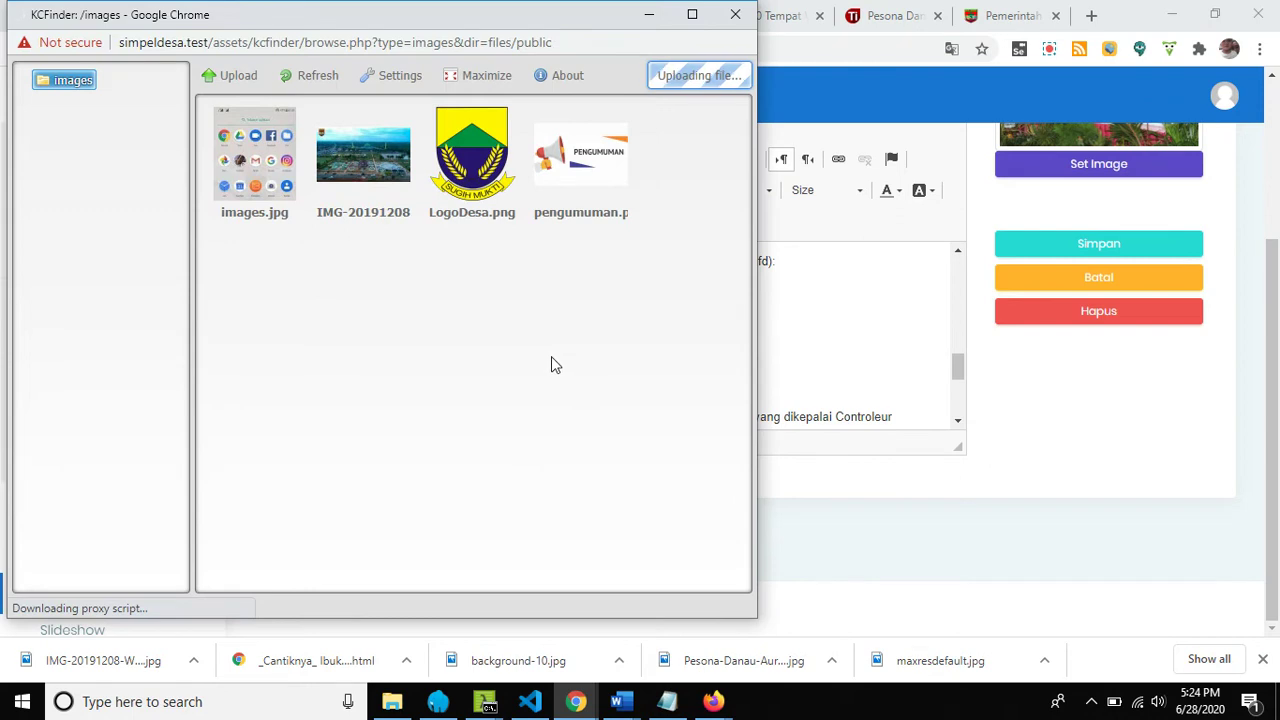
left_click(512, 414)
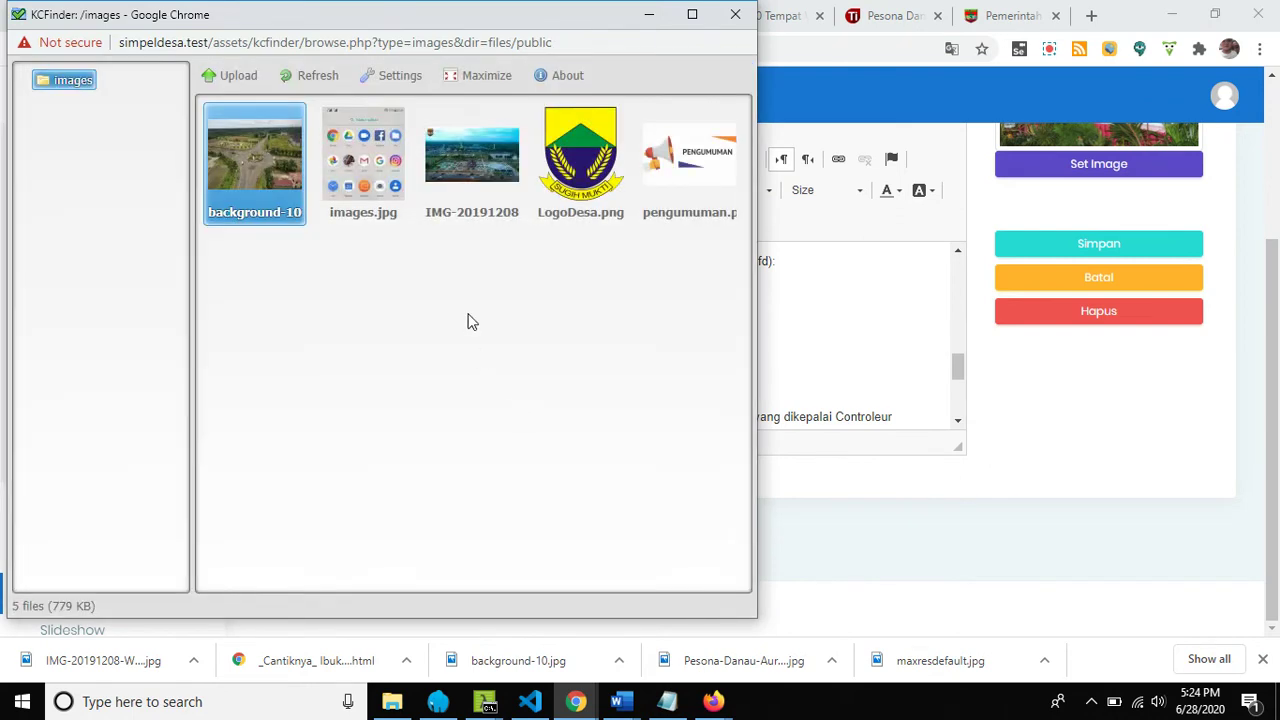
double_click(258, 160)
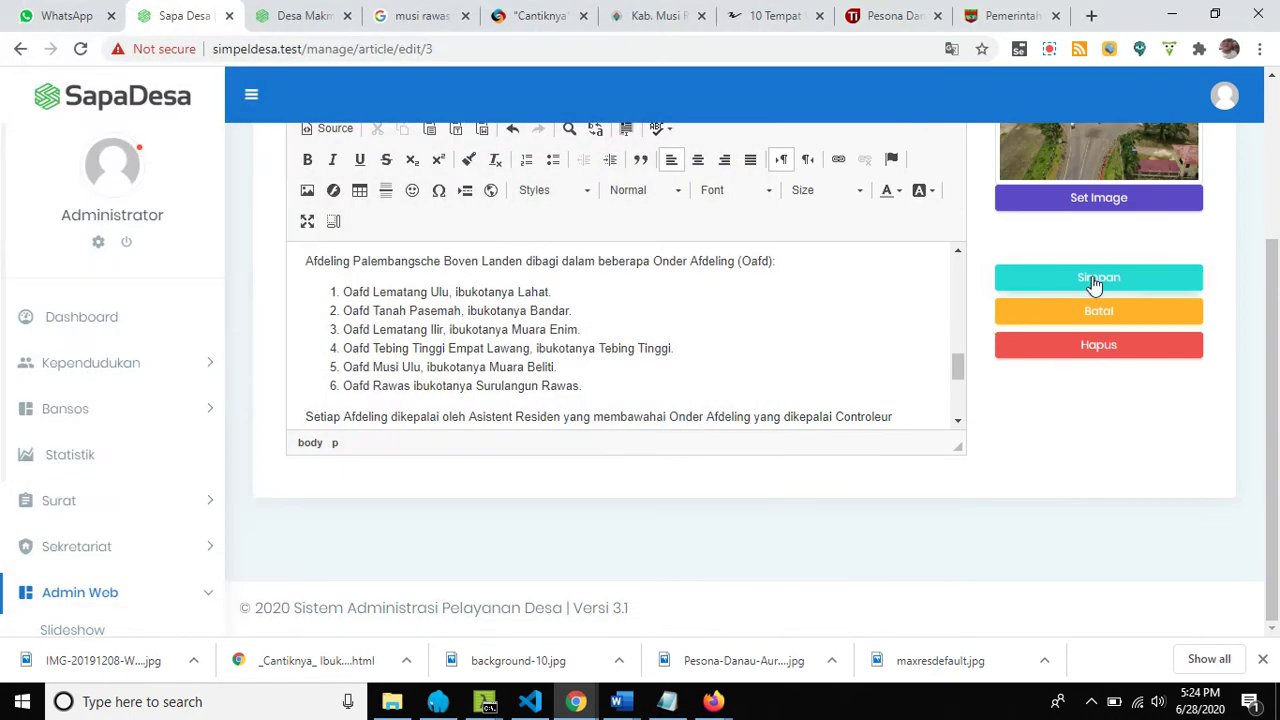
scroll(1064, 300, "up", 2)
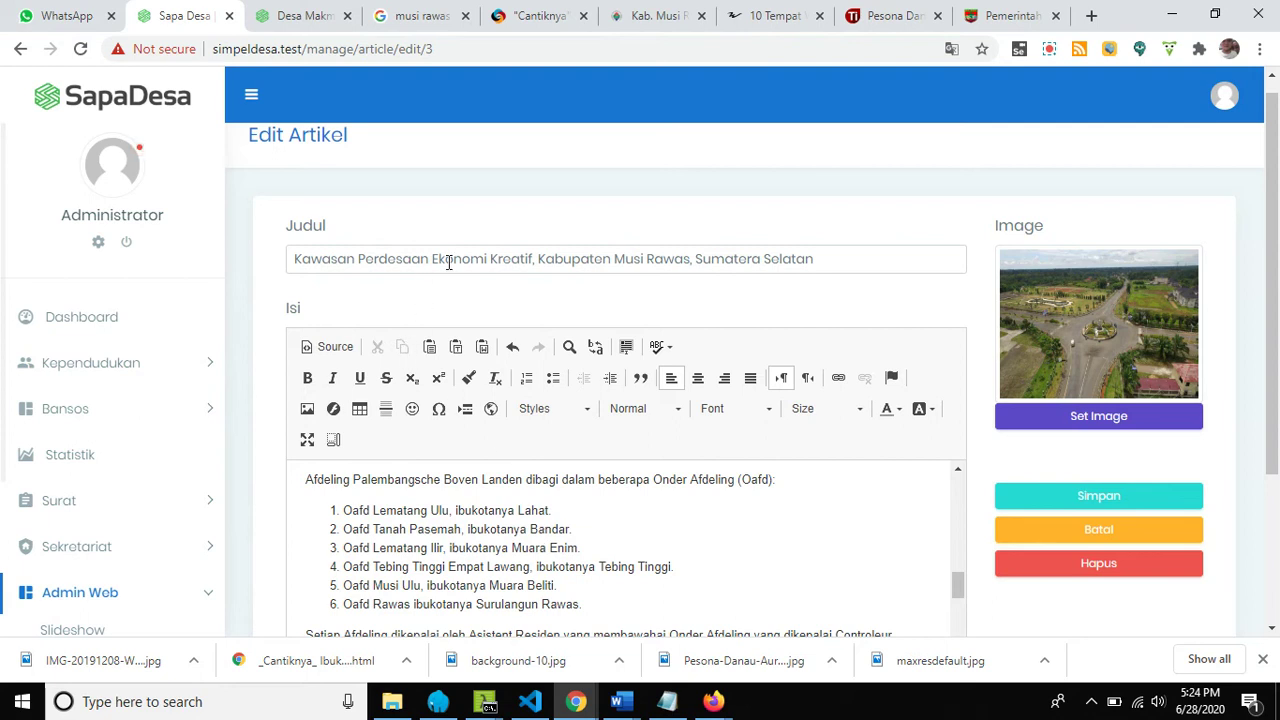
left_click(1063, 500)
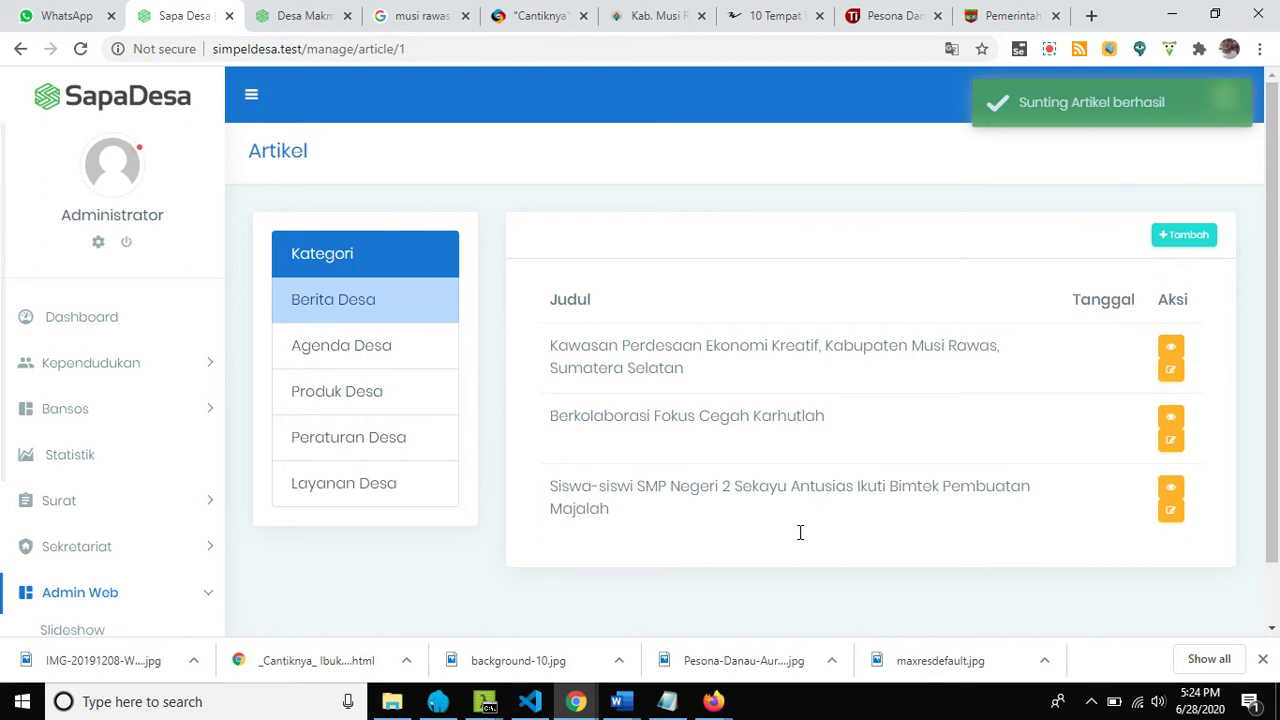
Reload the public village site and move its news carousel back to Kawasan Perdesaan.
left_click(290, 20)
left_click(82, 50)
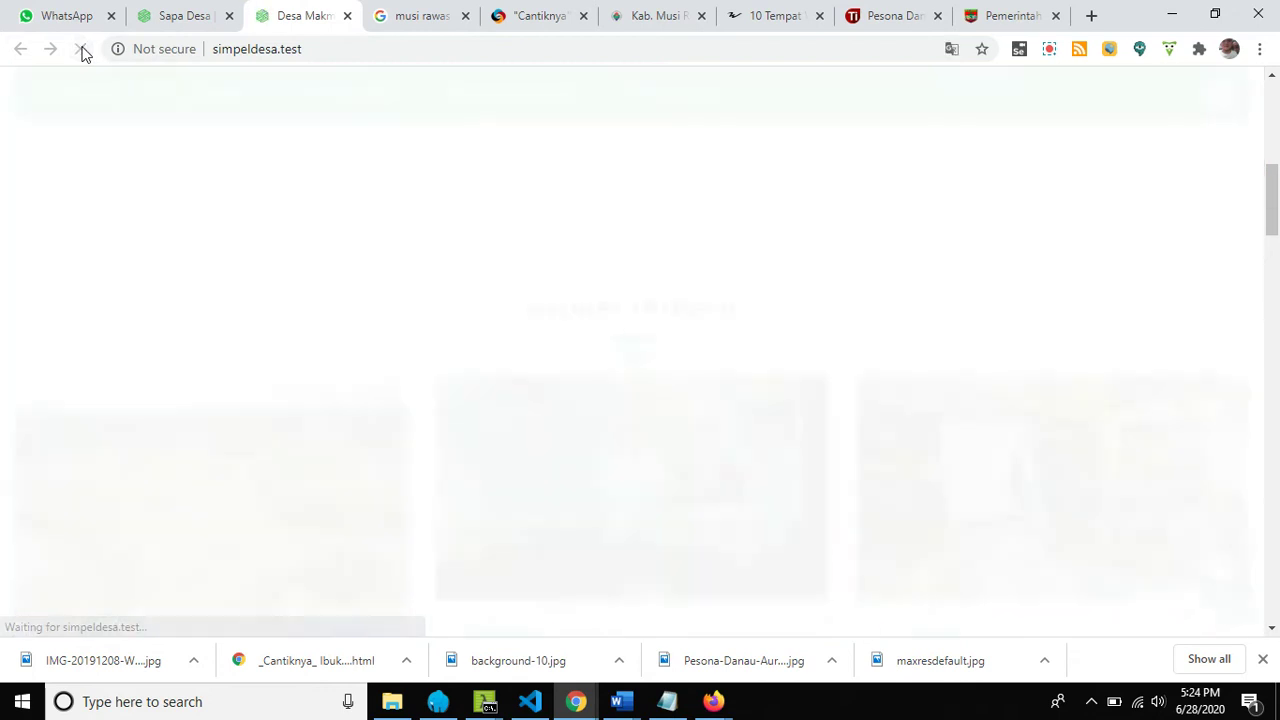
scroll(161, 497, "down", 2)
scroll(161, 497, "down", 1)
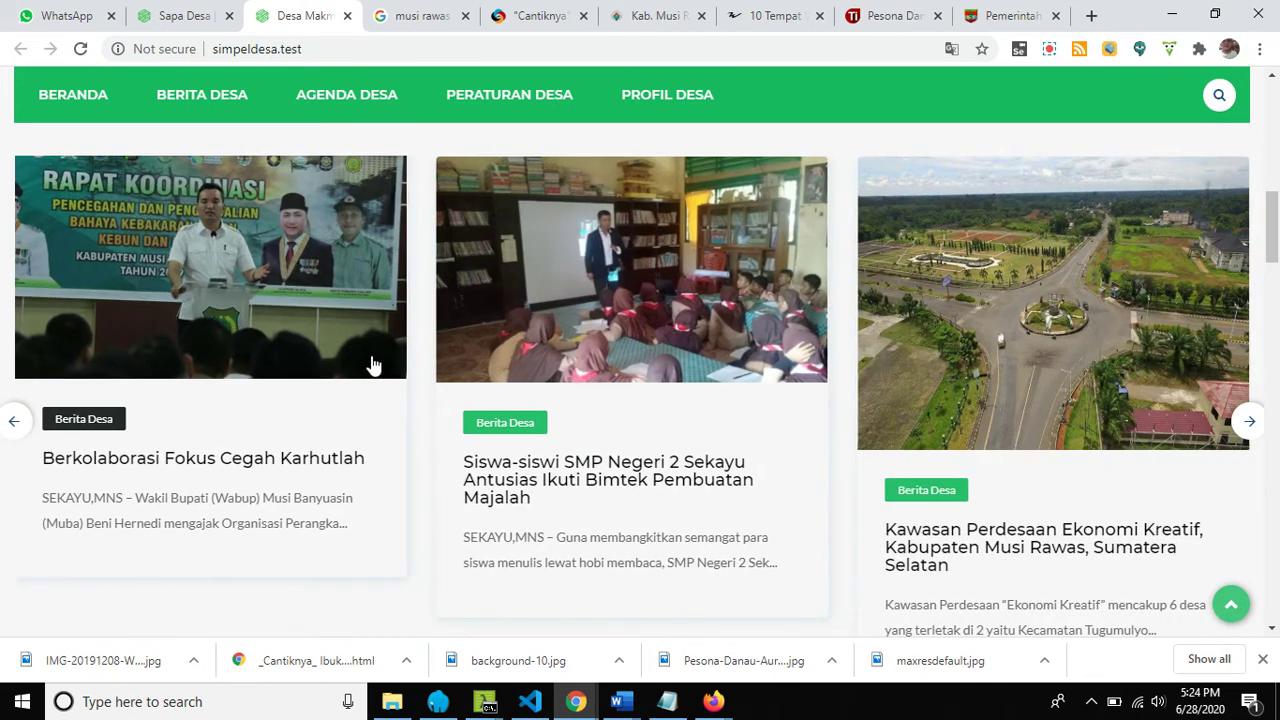
left_click(13, 428)
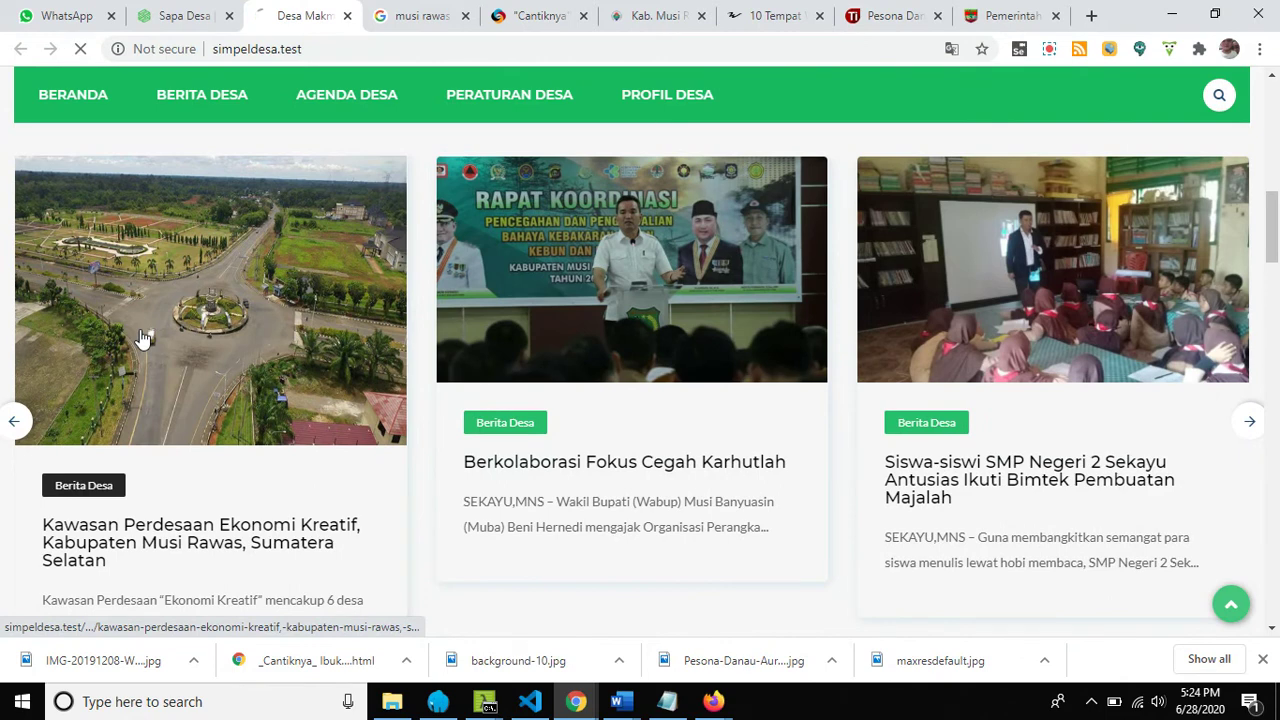
Open the Kawasan Perdesaan Ekonomi Kreatif article, check its aerial photo, then return to Berita Desa.
left_click(143, 340)
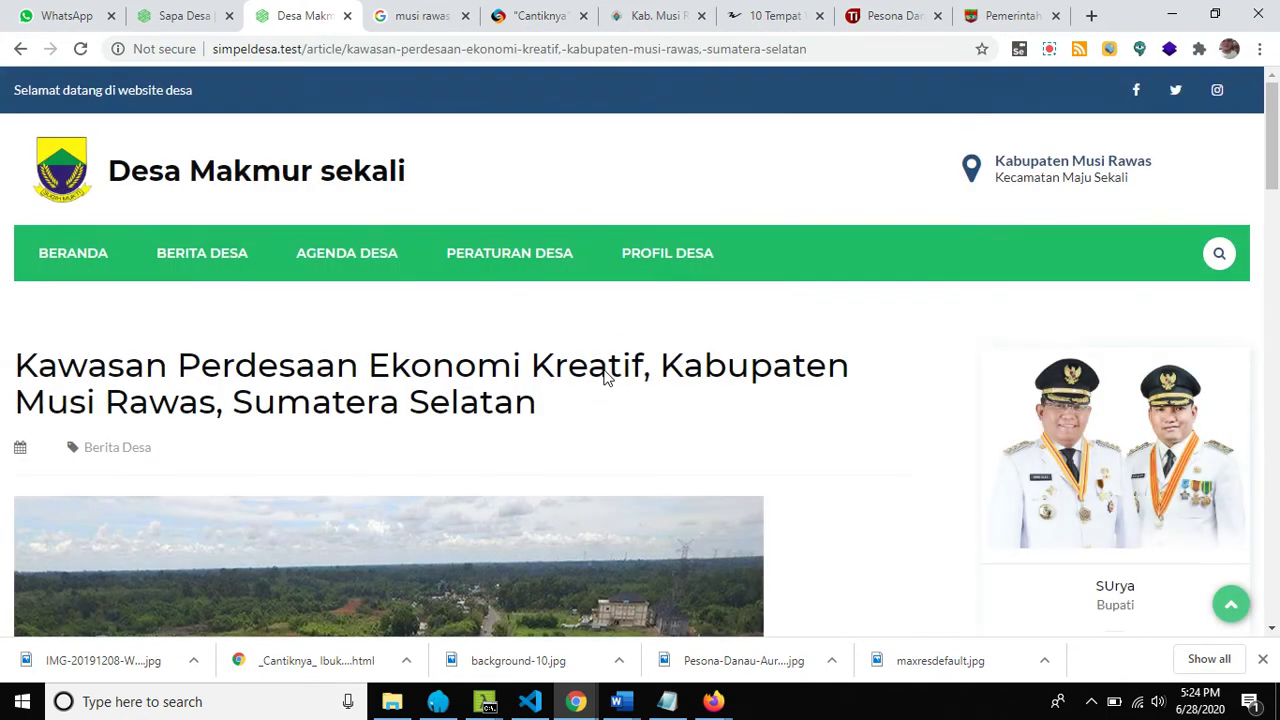
scroll(437, 449, "down", 5)
scroll(437, 446, "down", 4)
scroll(436, 443, "down", 15)
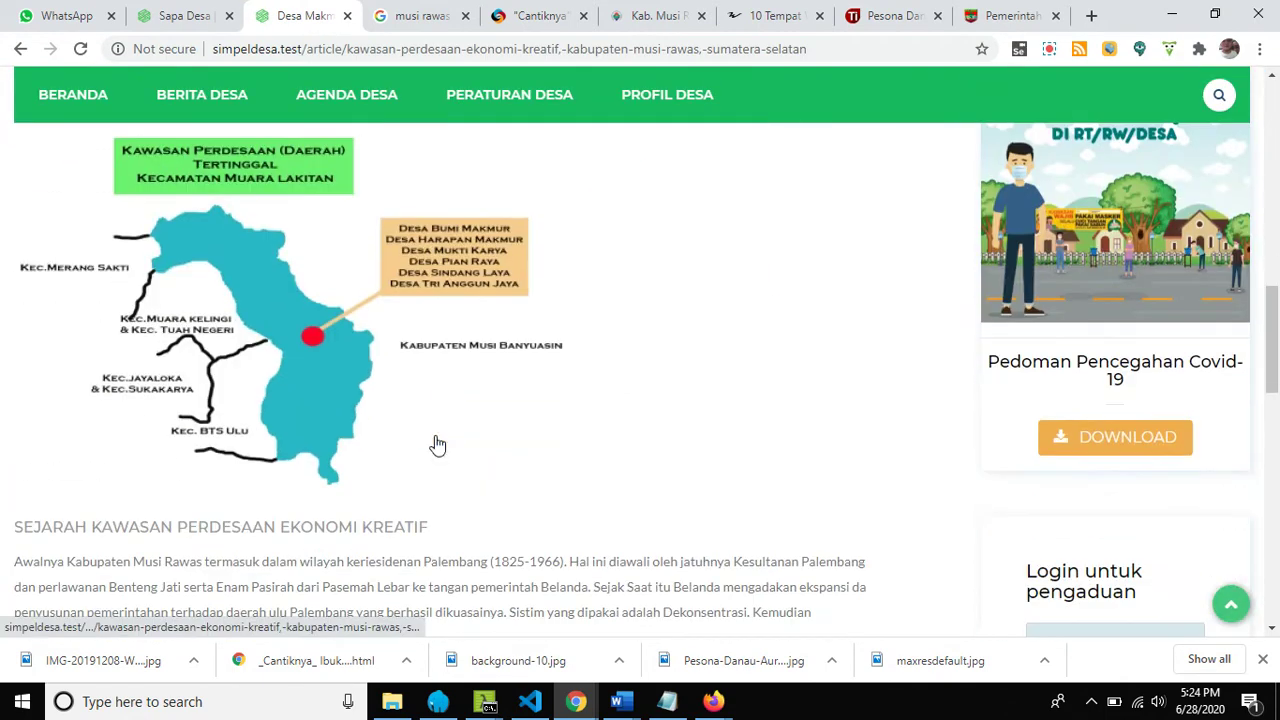
scroll(435, 443, "up", 12)
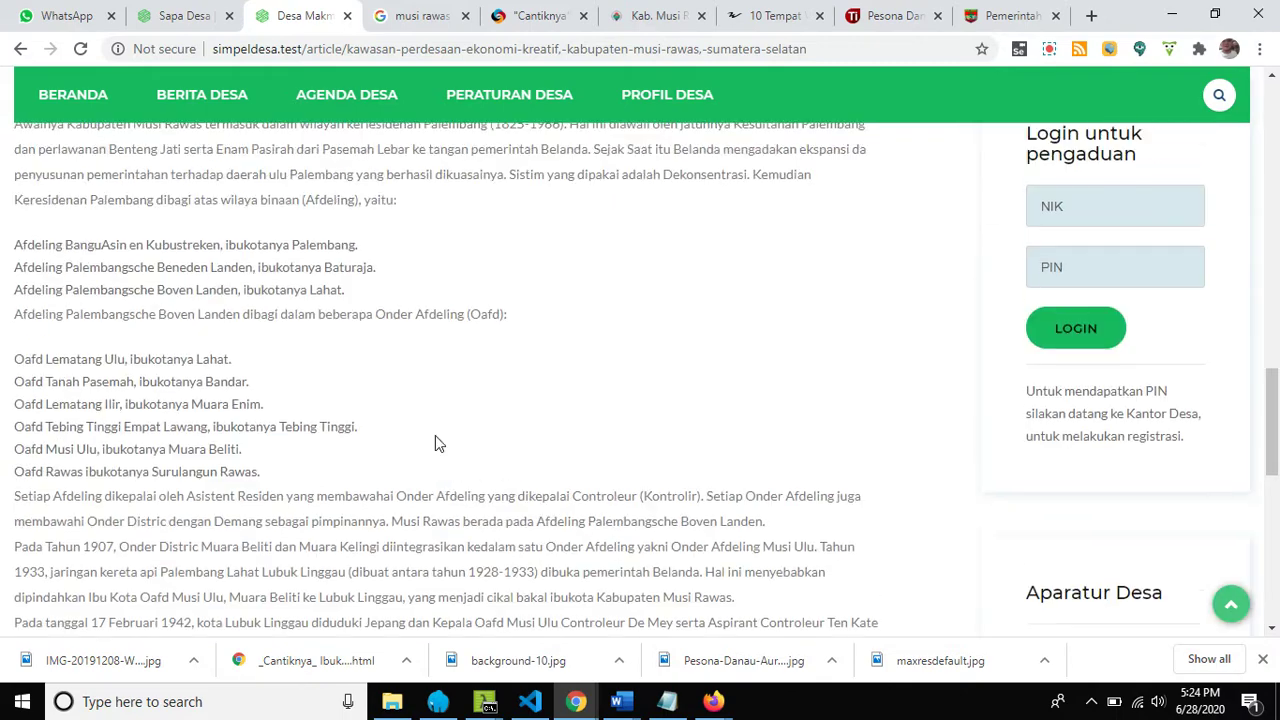
scroll(435, 443, "up", 3)
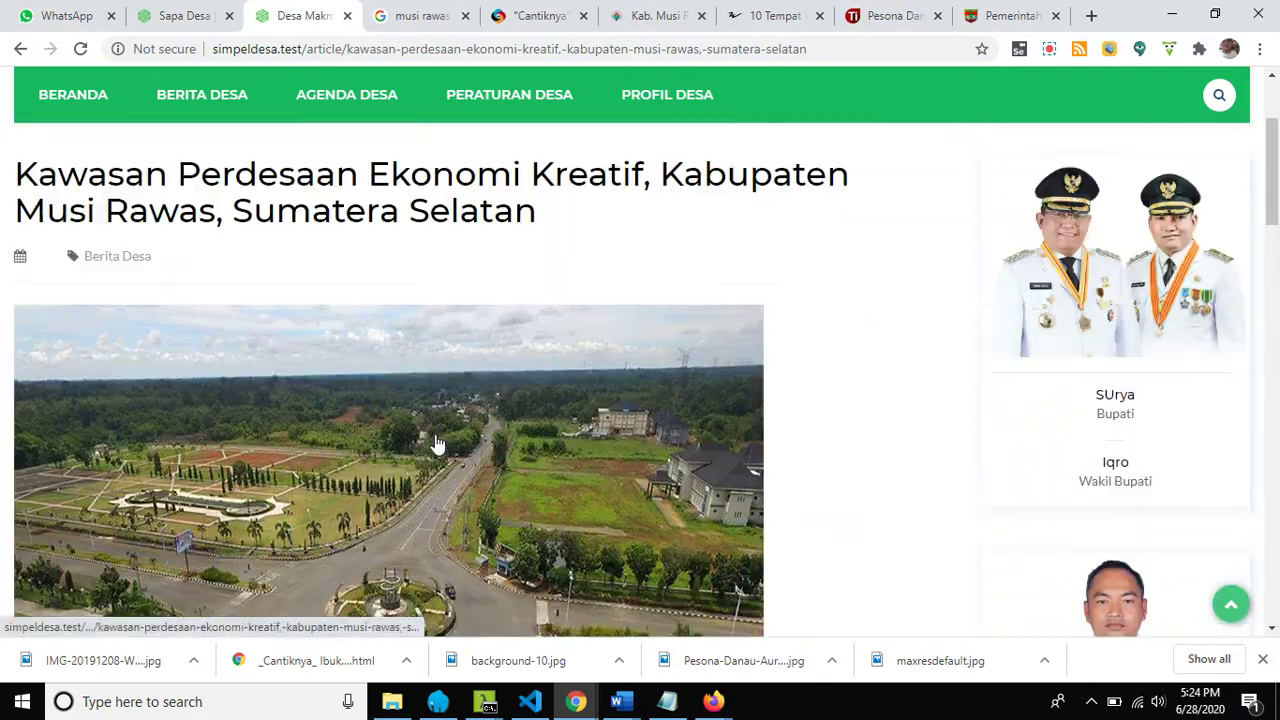
scroll(435, 443, "down", 3)
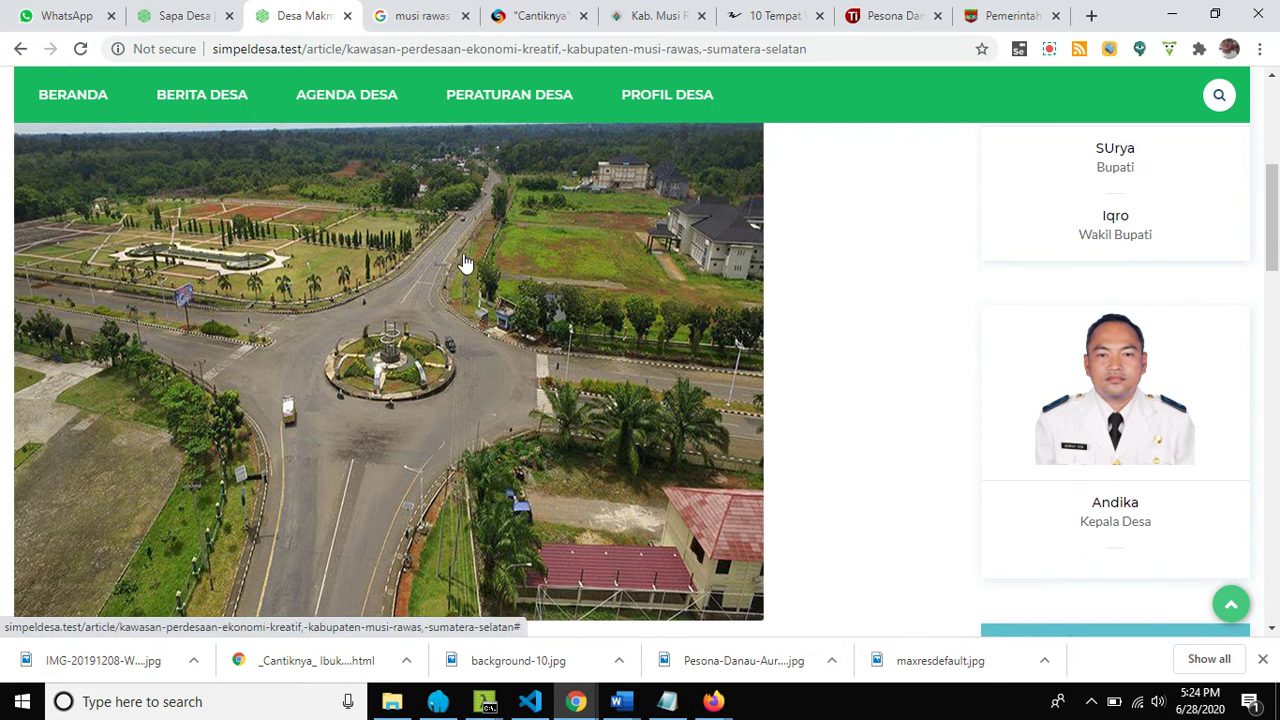
left_click(182, 15)
scroll(257, 583, "down", 1)
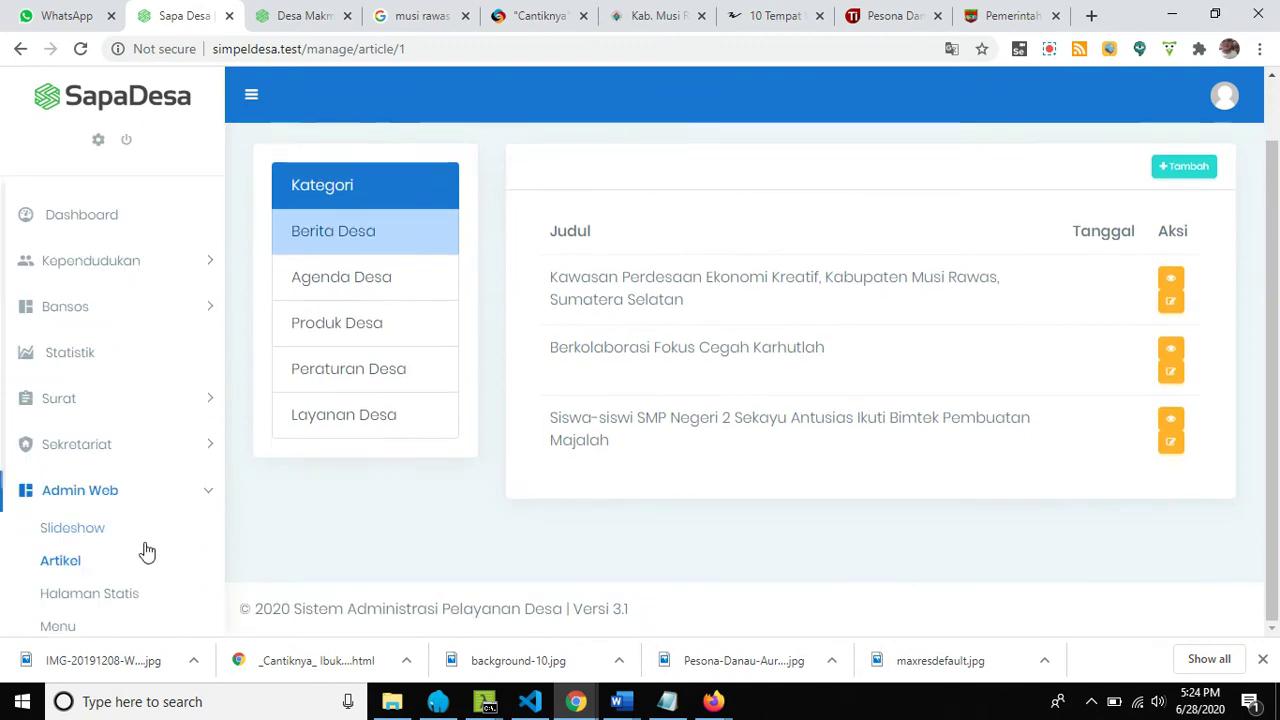
Open the Halaman Statis list of static pages, glancing at the public site.
scroll(100, 560, "down", 2)
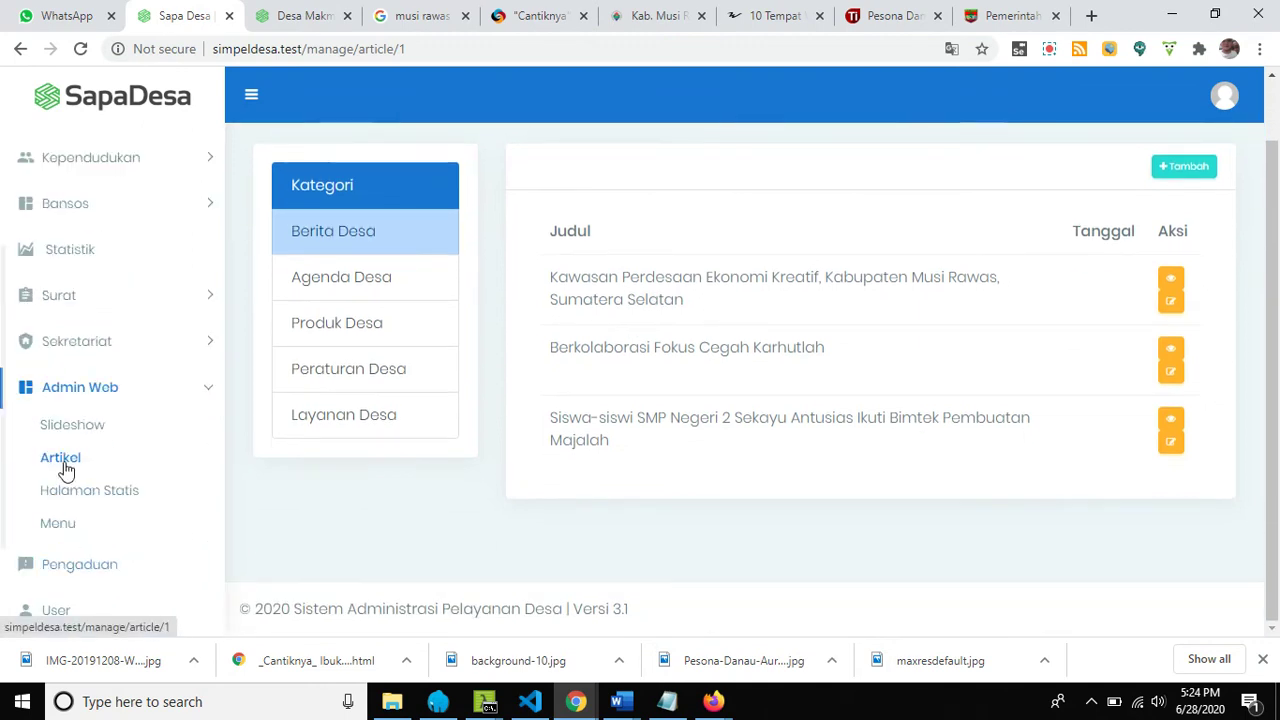
left_click(106, 495)
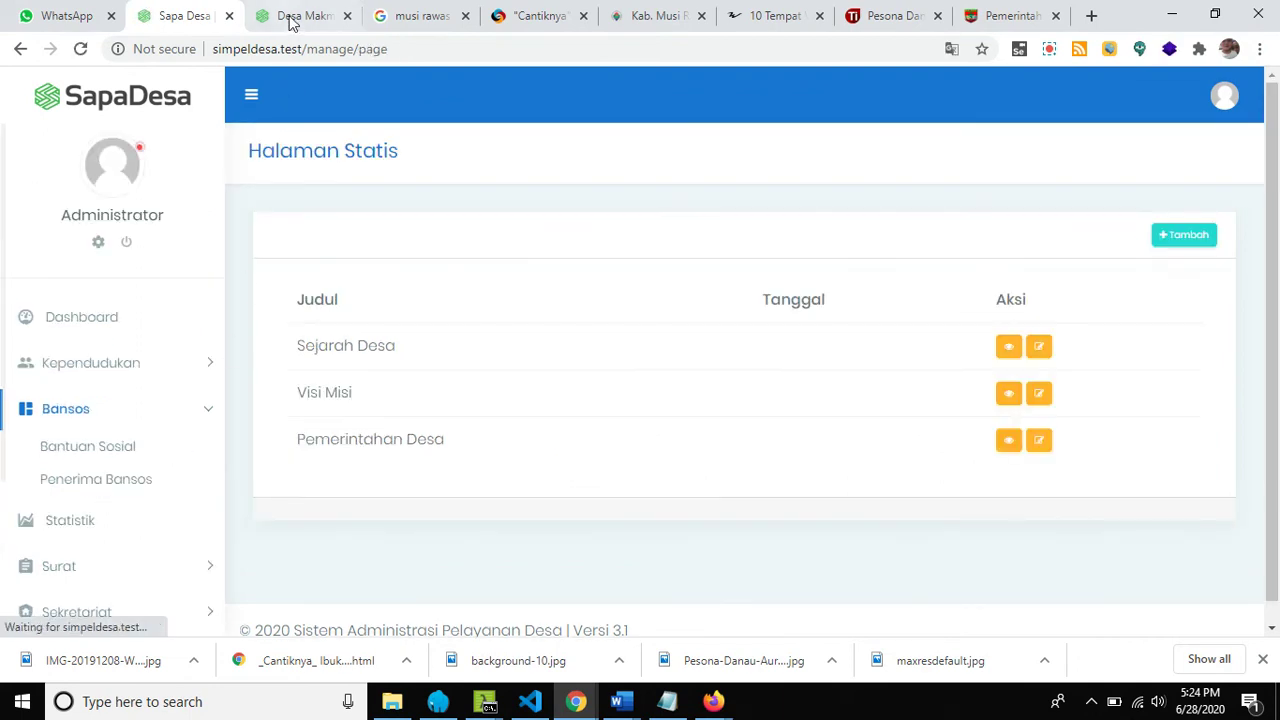
left_click(293, 17)
mouse_move(640, 100)
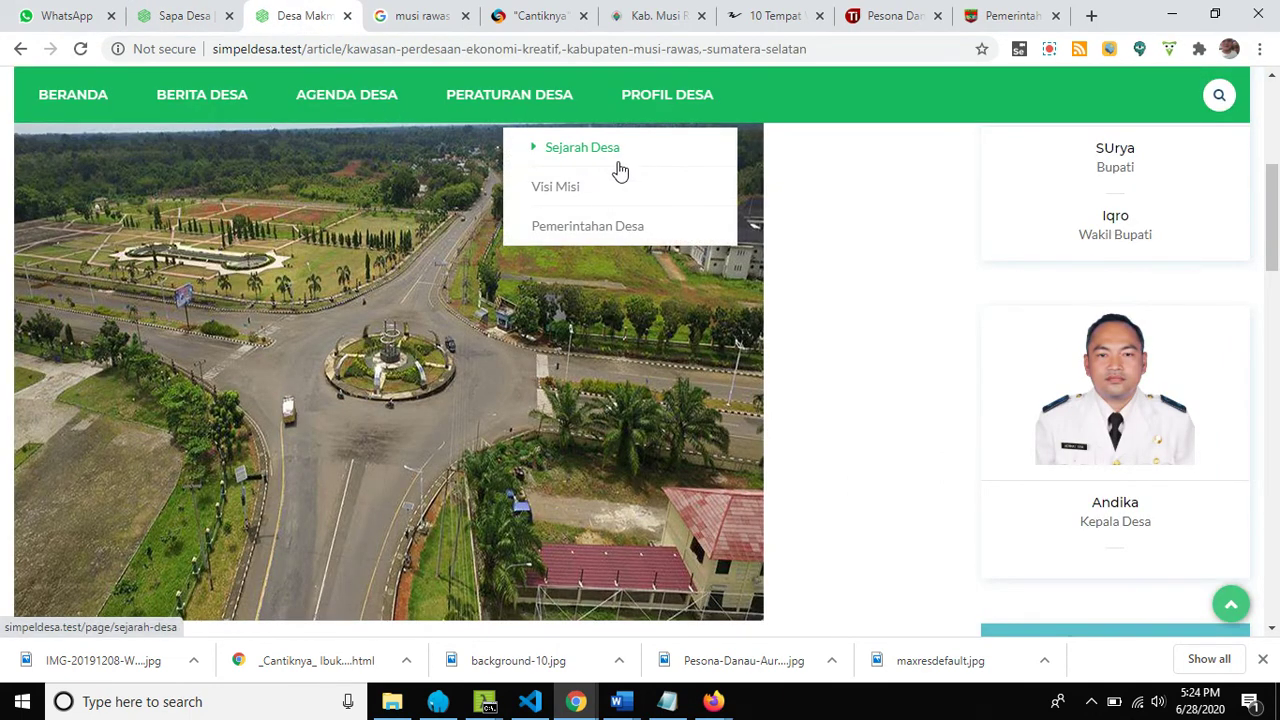
left_click(178, 24)
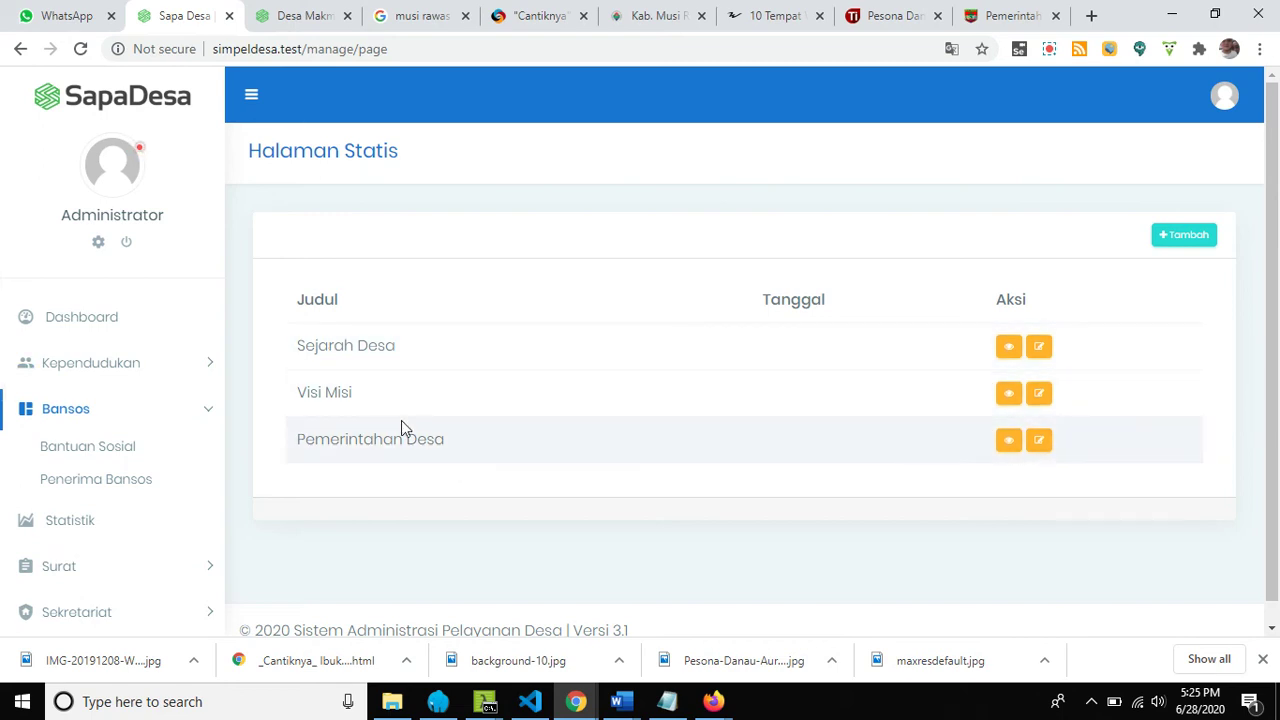
Open Sejarah Desa for editing and scroll through its Musi Banyuasin history text.
left_click(1040, 350)
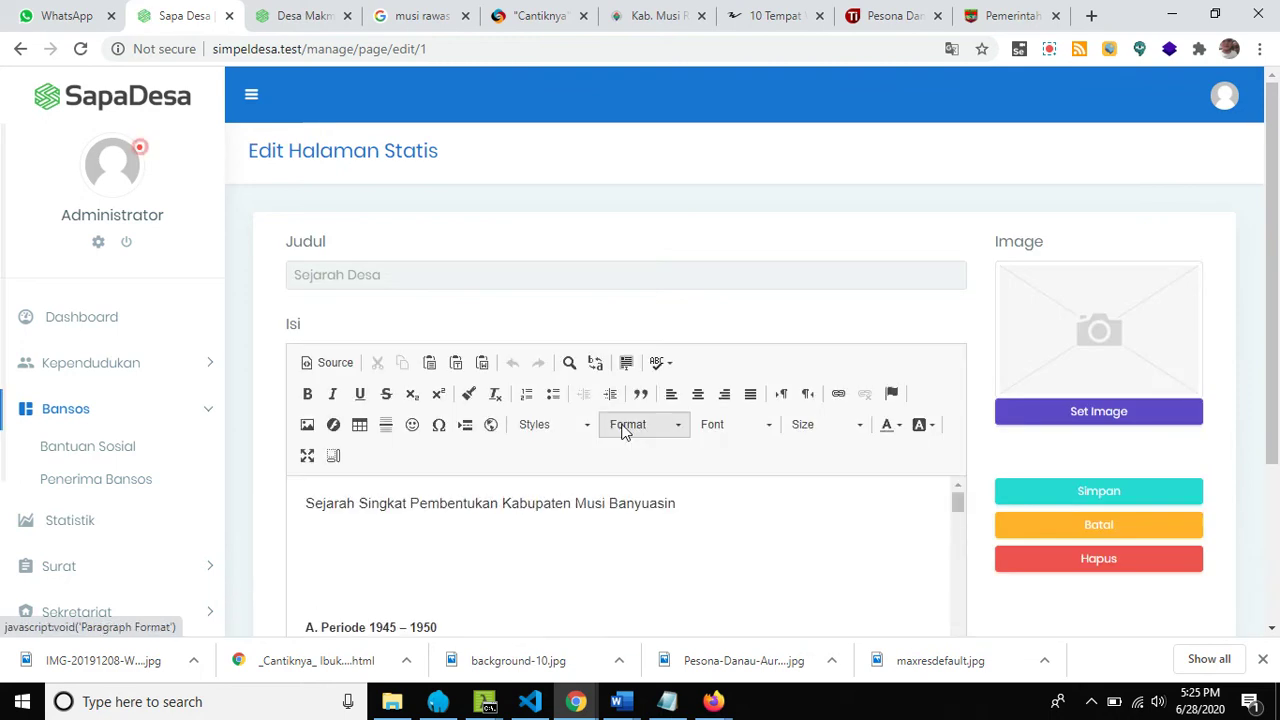
scroll(624, 430, "down", 1)
scroll(624, 430, "down", 1)
scroll(600, 450, "up", 2)
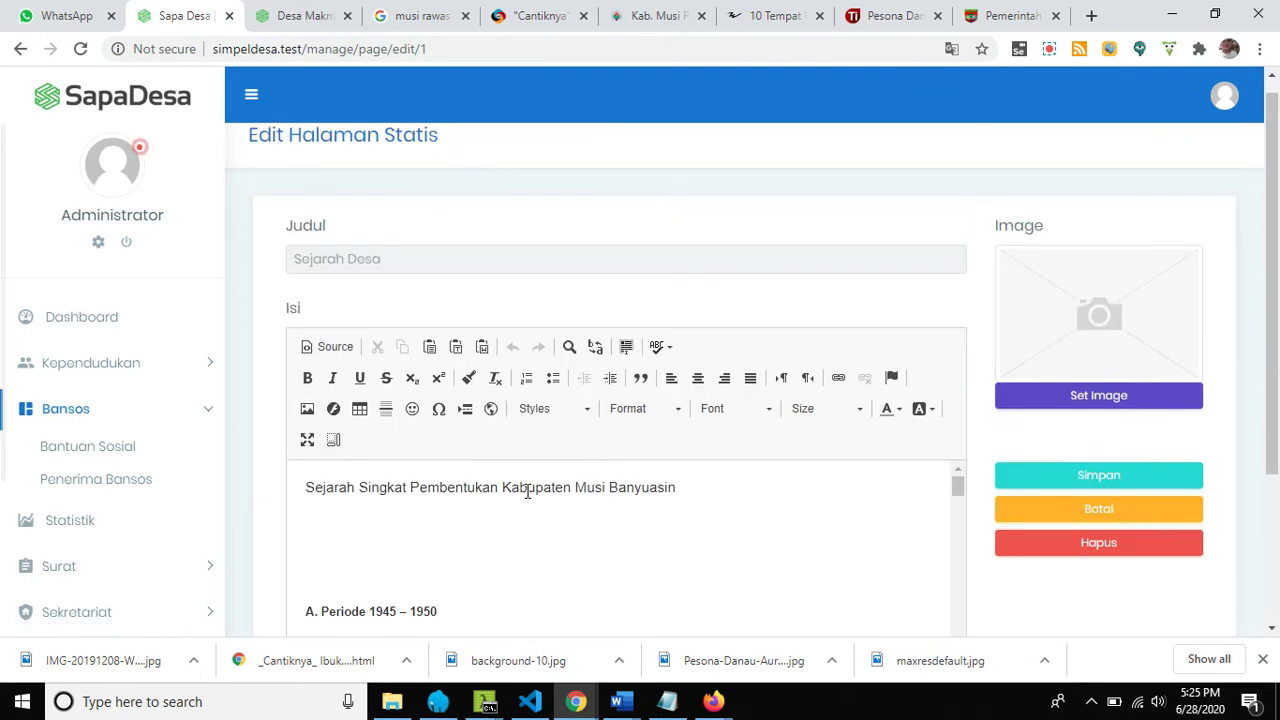
scroll(507, 580, "down", 15)
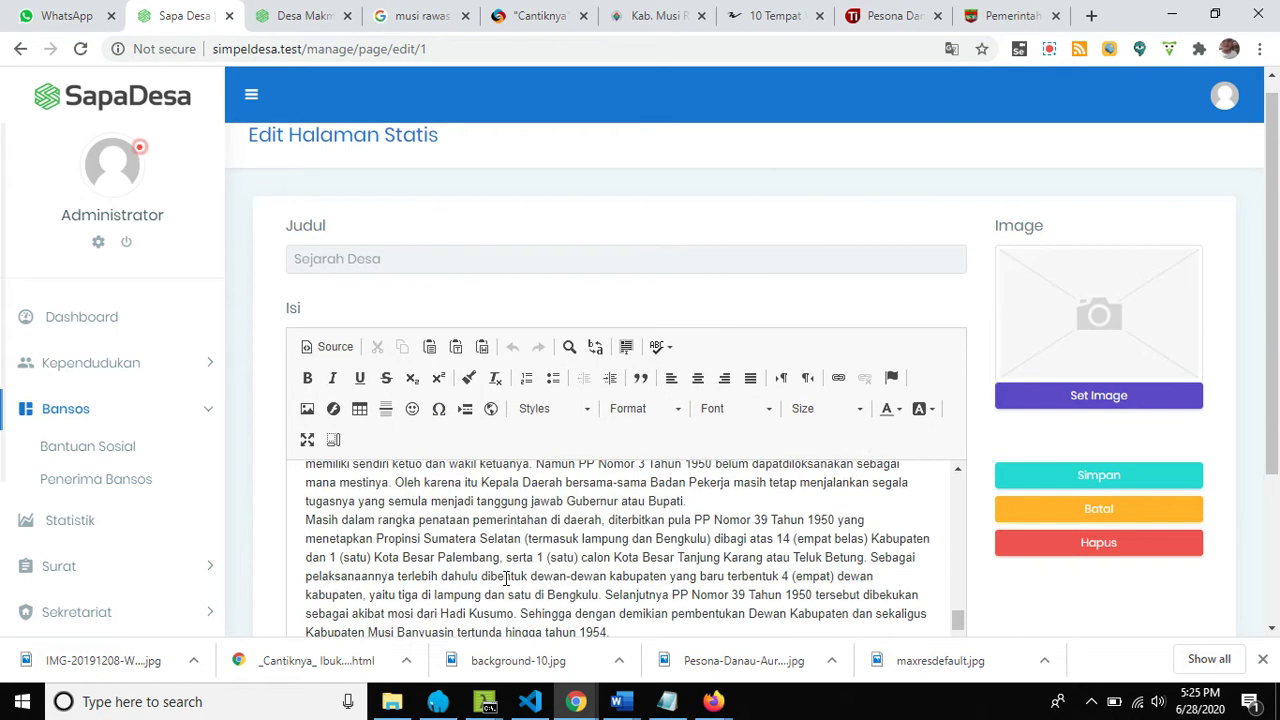
scroll(505, 578, "down", 2)
scroll(433, 506, "up", 2)
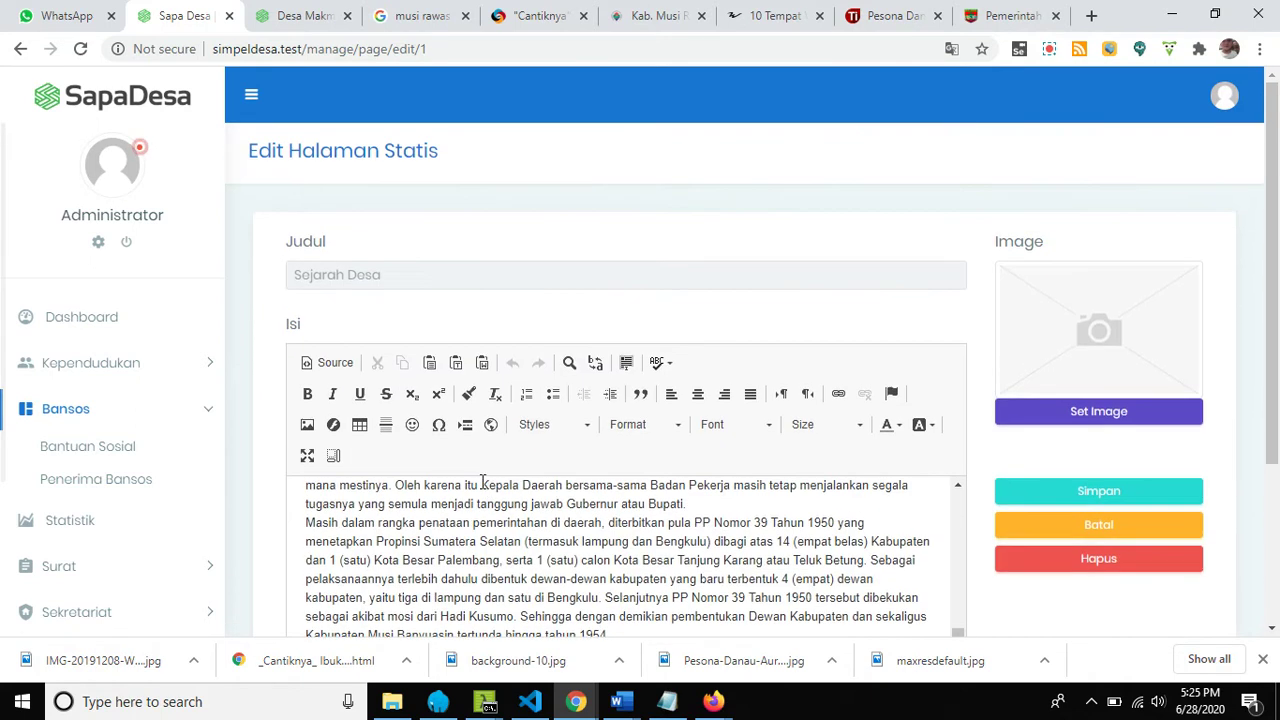
Select the Sejarah Desa title and scroll back over the page form.
left_click(403, 285)
left_click_drag(403, 285, 292, 277)
left_click(454, 331)
scroll(497, 477, "down", 3)
scroll(500, 491, "up", 4)
scroll(517, 522, "up", 3)
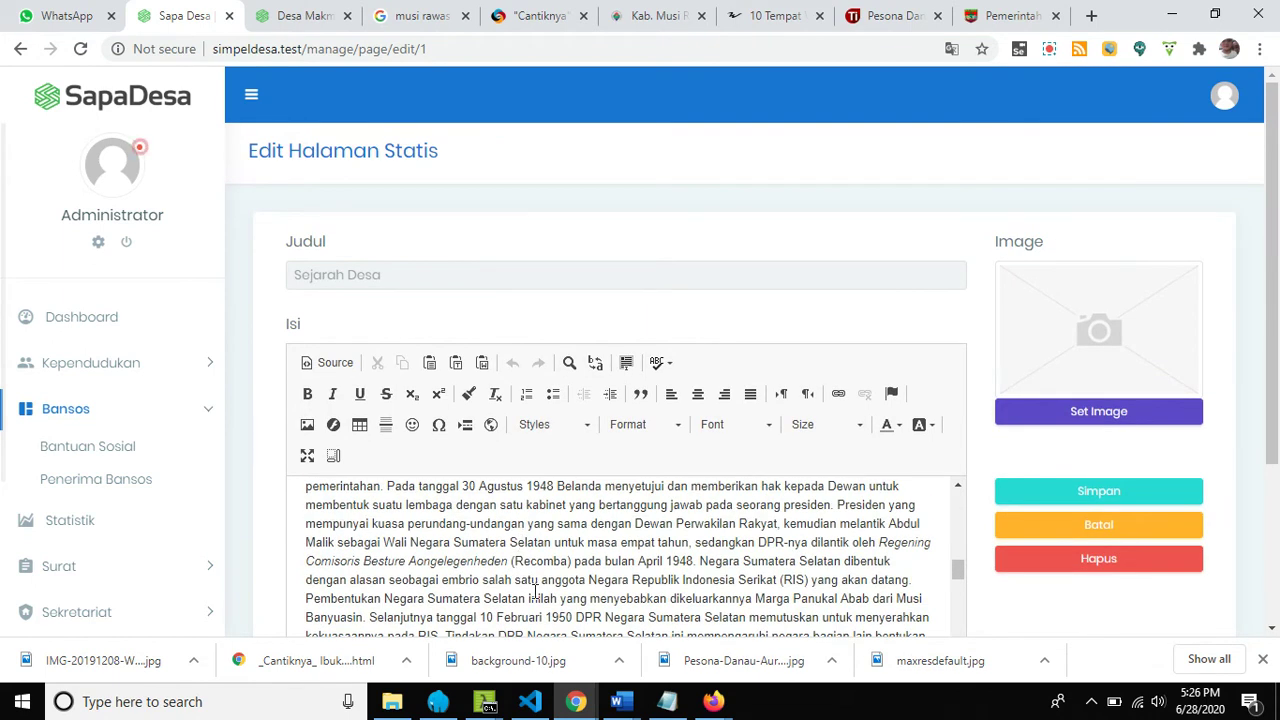
scroll(535, 585, "up", 5)
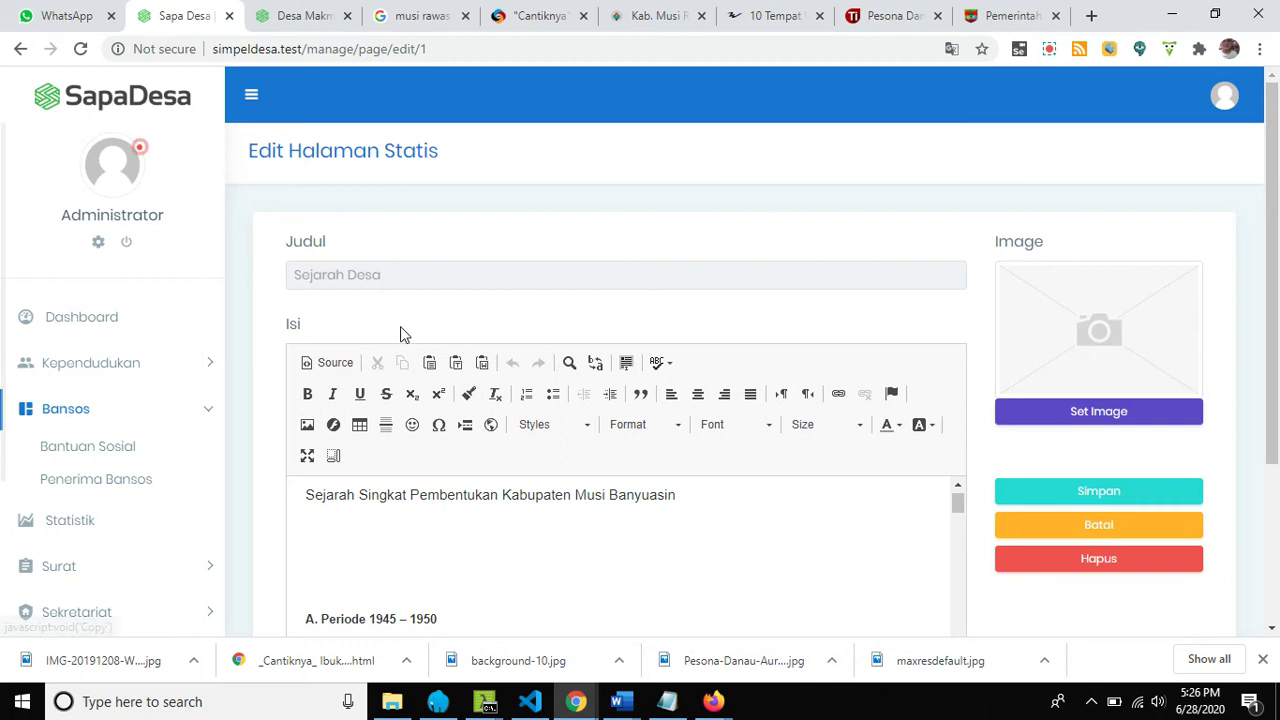
triple_click(419, 274)
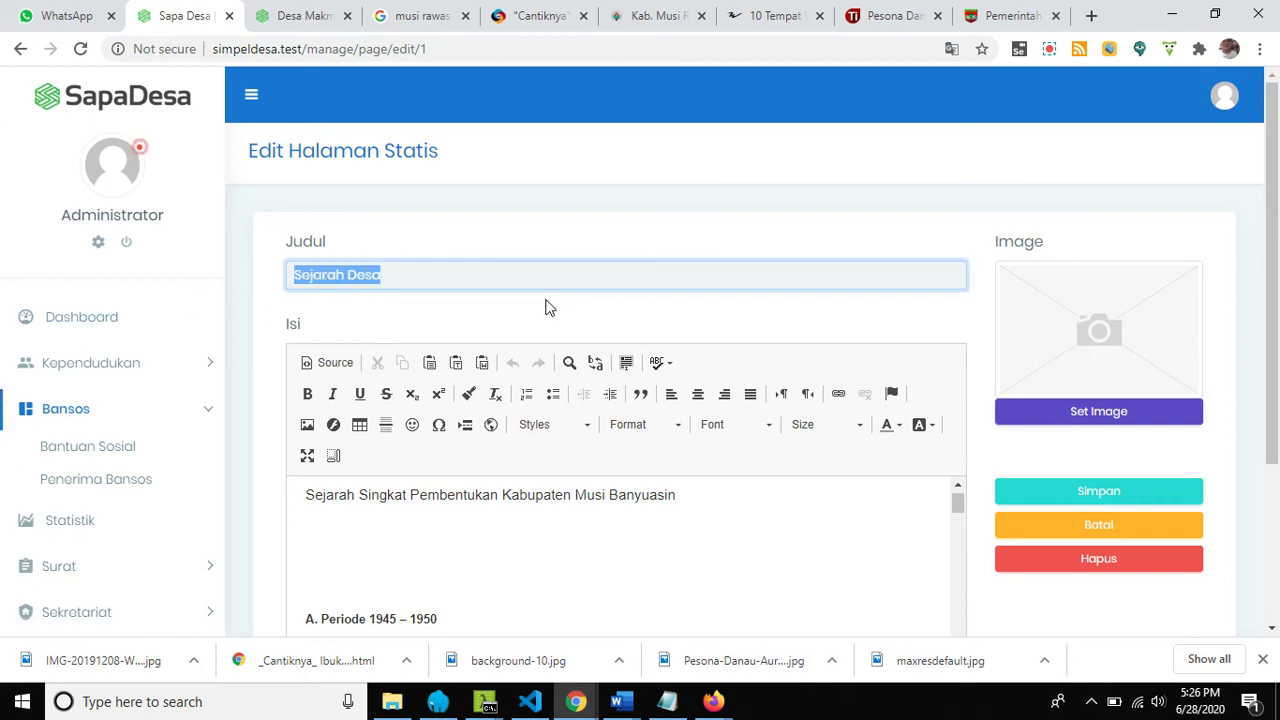
scroll(547, 305, "down", 3)
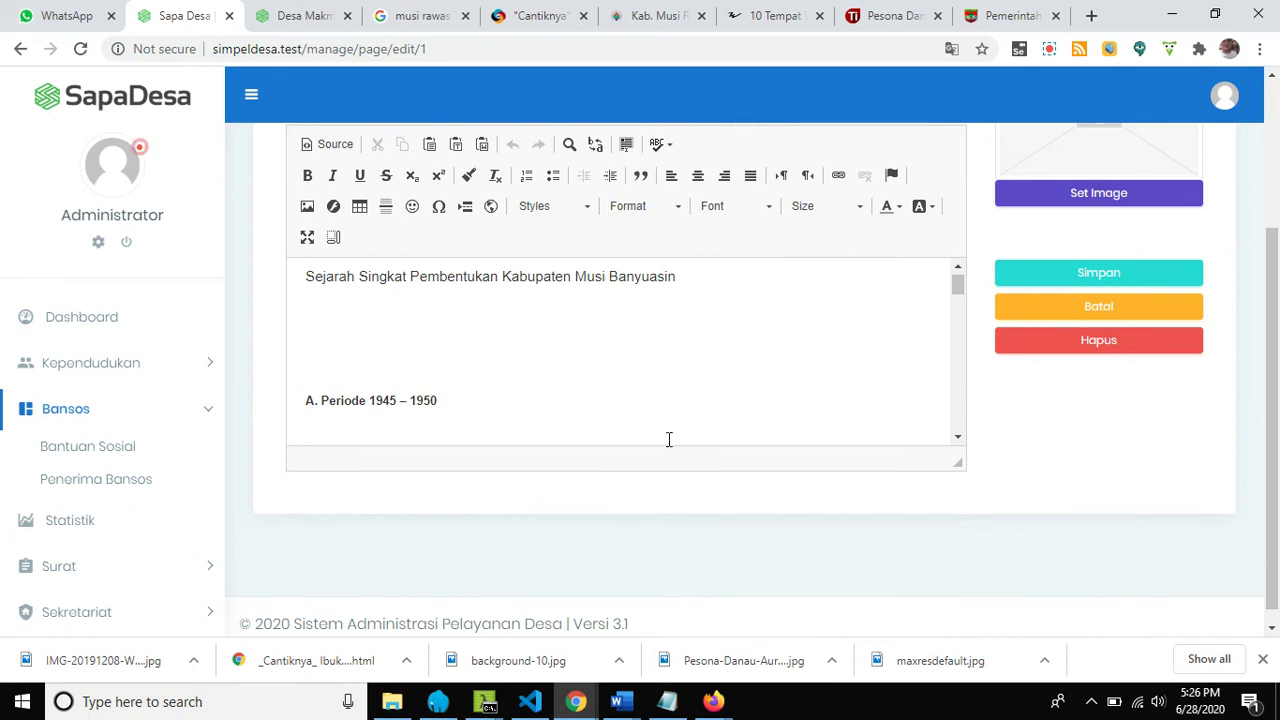
Leave Sejarah Desa unsaved, edit Visi Misi, and select its Visi & Misi Kabupaten Muba 2017-2022 text.
left_click(1043, 310)
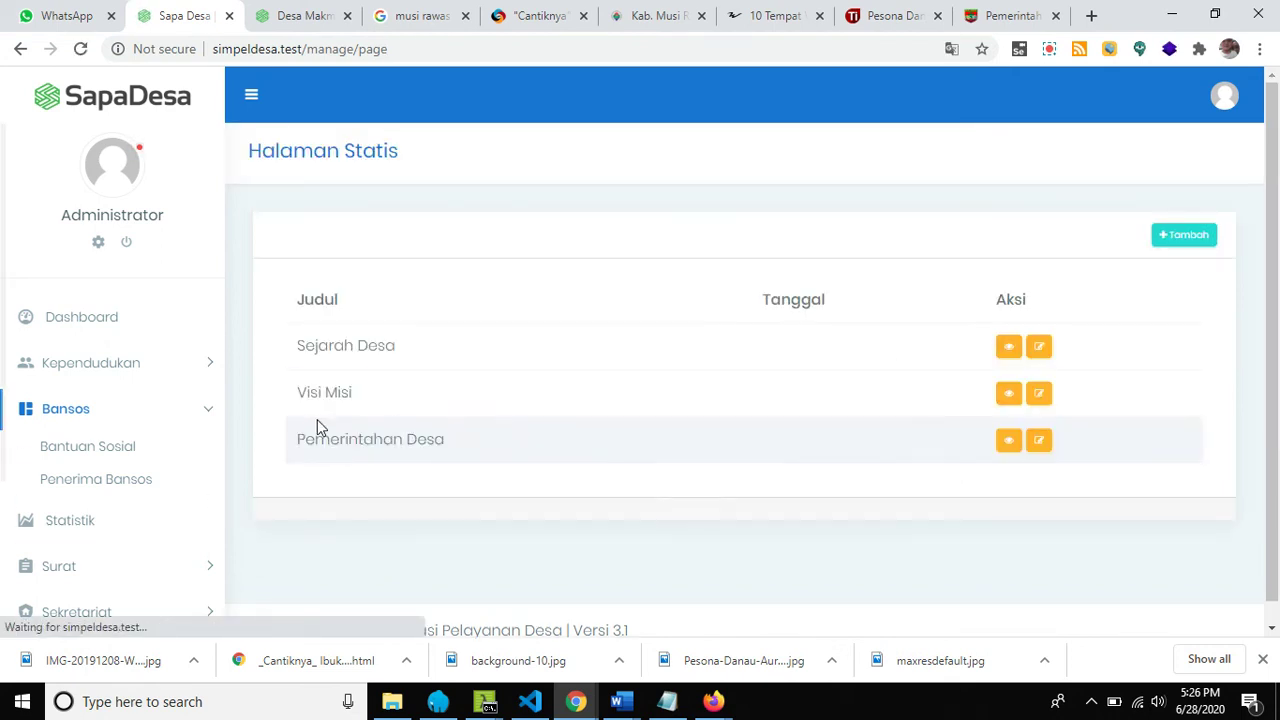
scroll(80, 450, "down", 2)
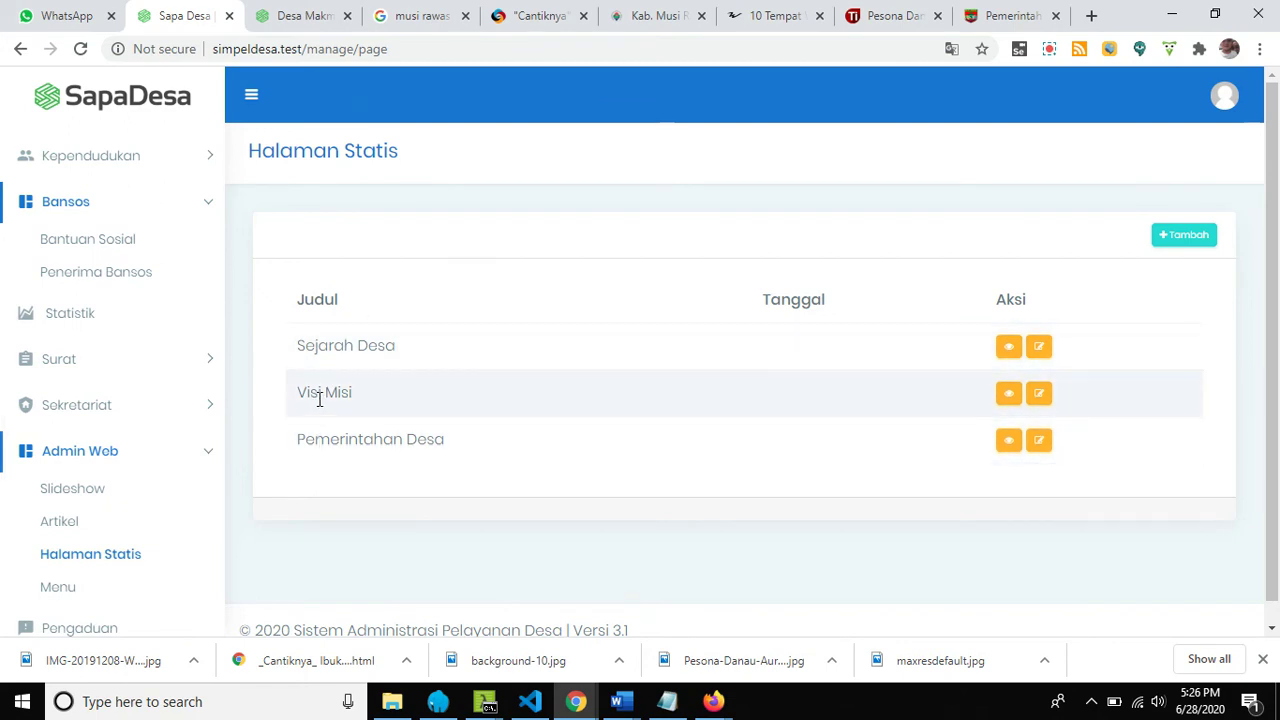
left_click(1040, 395)
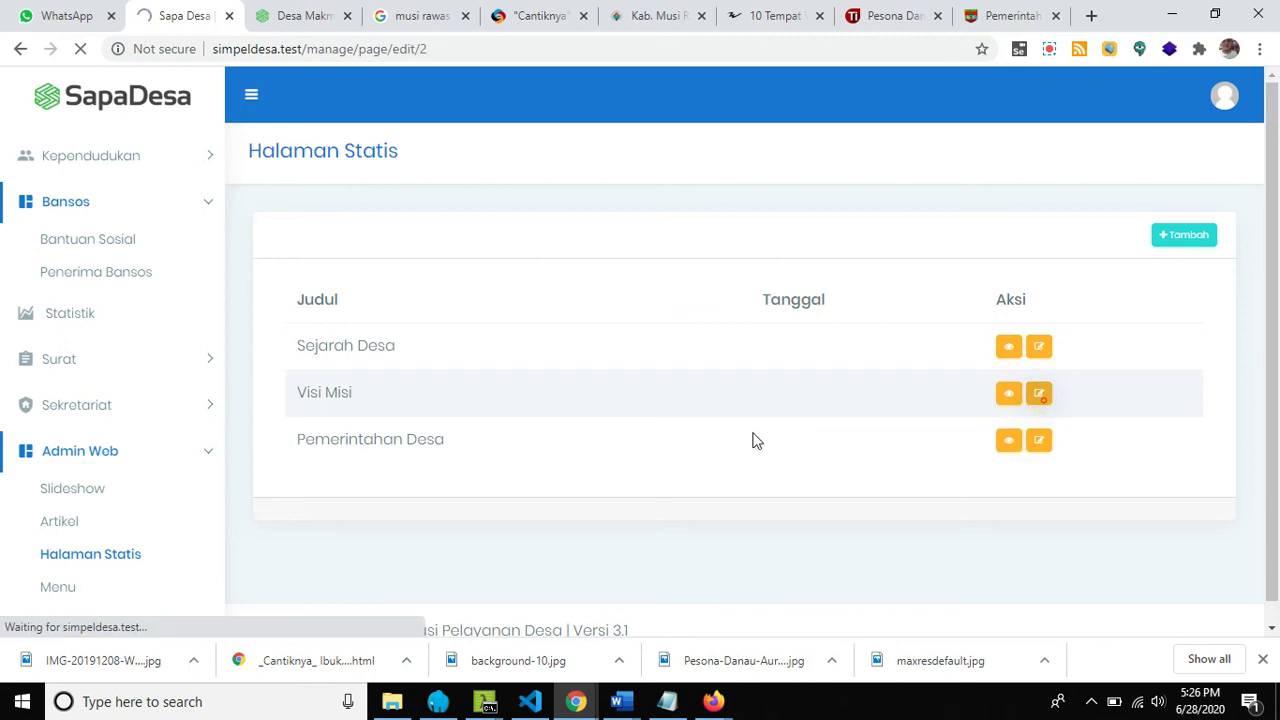
scroll(437, 262, "down", 3)
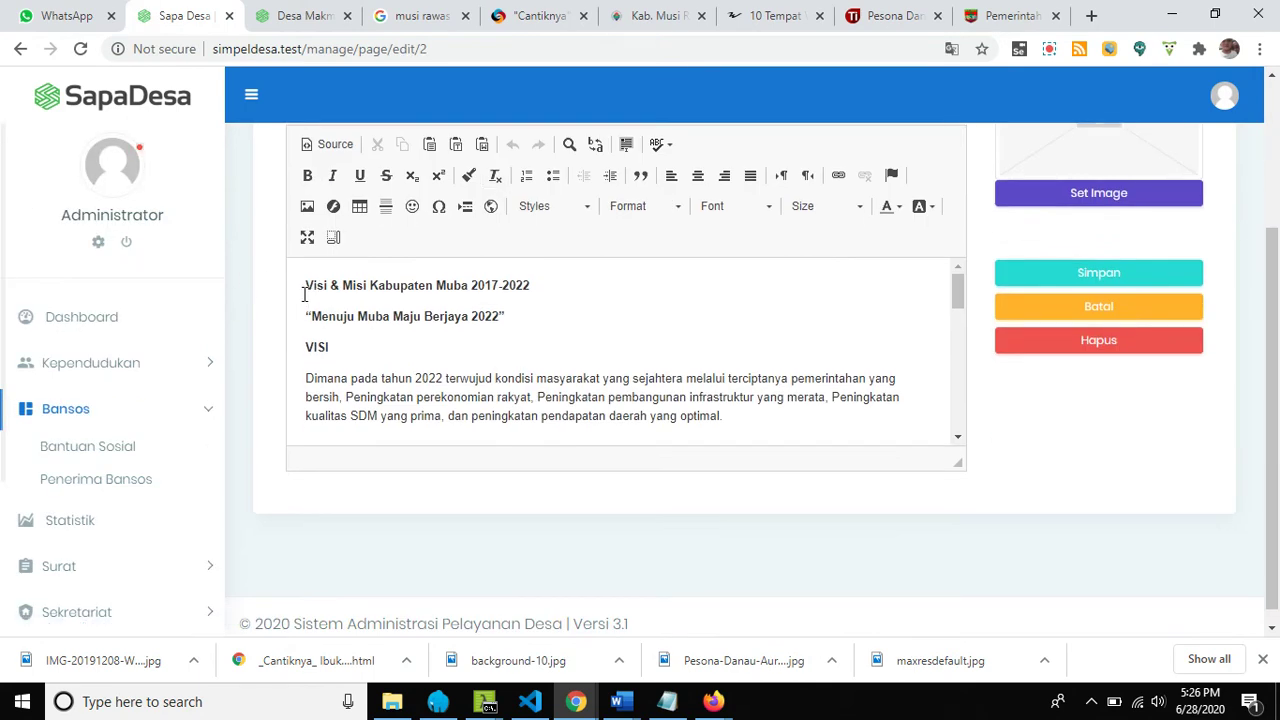
left_click_drag(304, 296, 1034, 494)
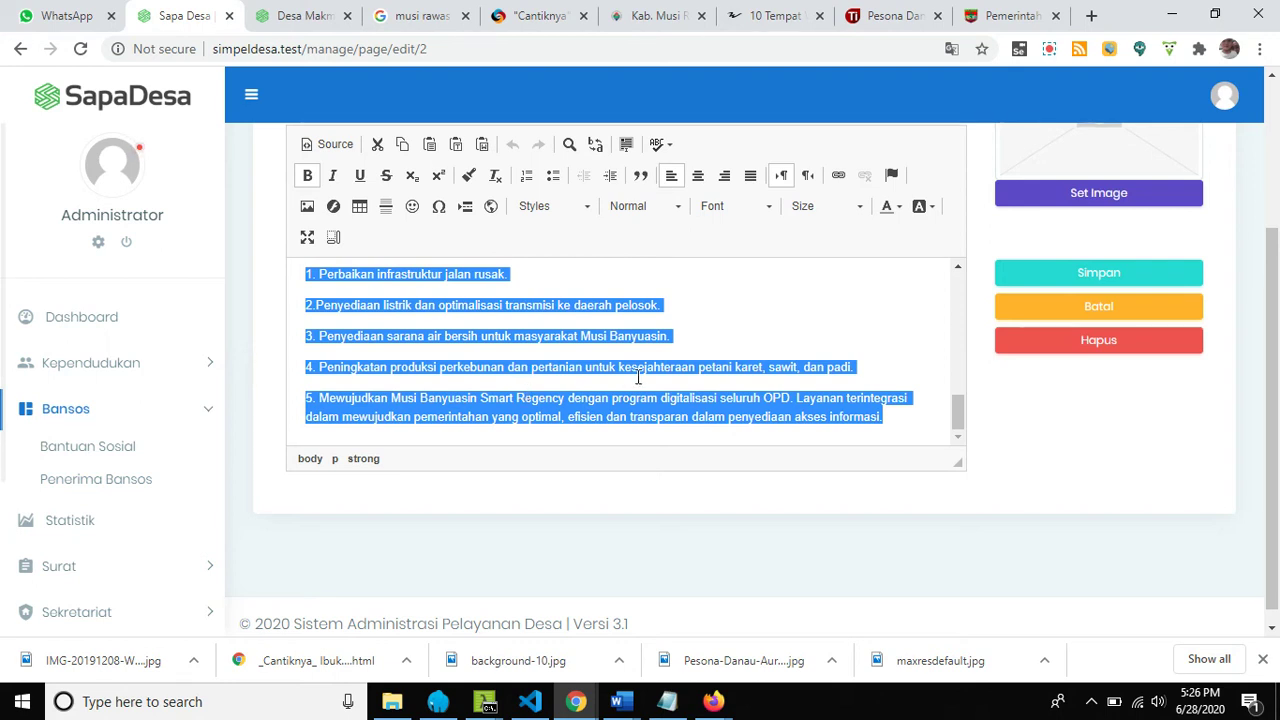
scroll(641, 378, "up", 10)
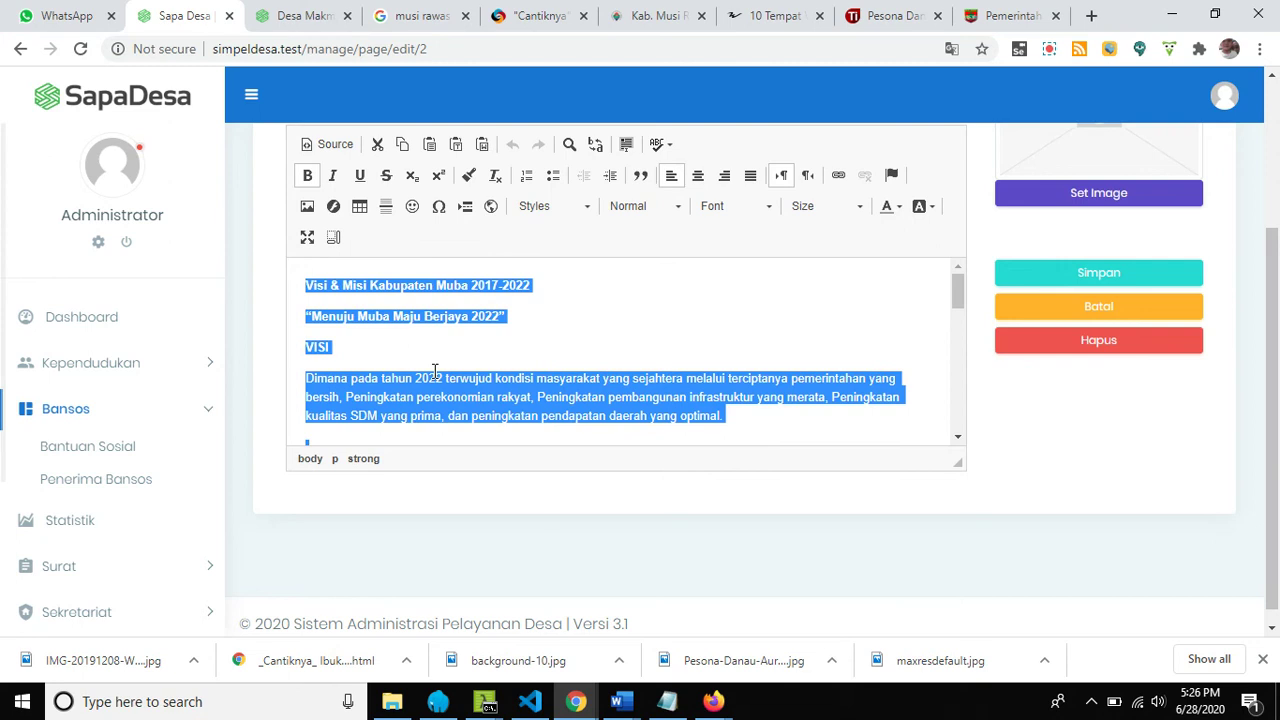
scroll(435, 361, "down", 10)
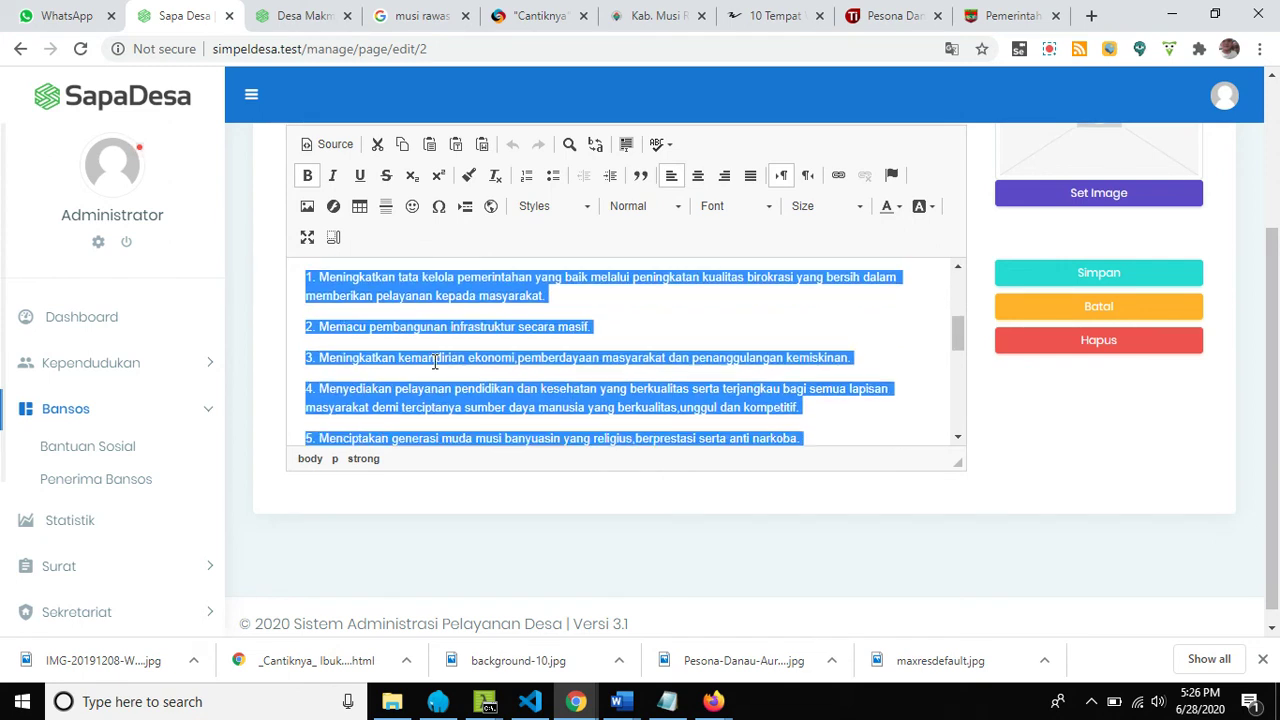
scroll(161, 556, "down", 3)
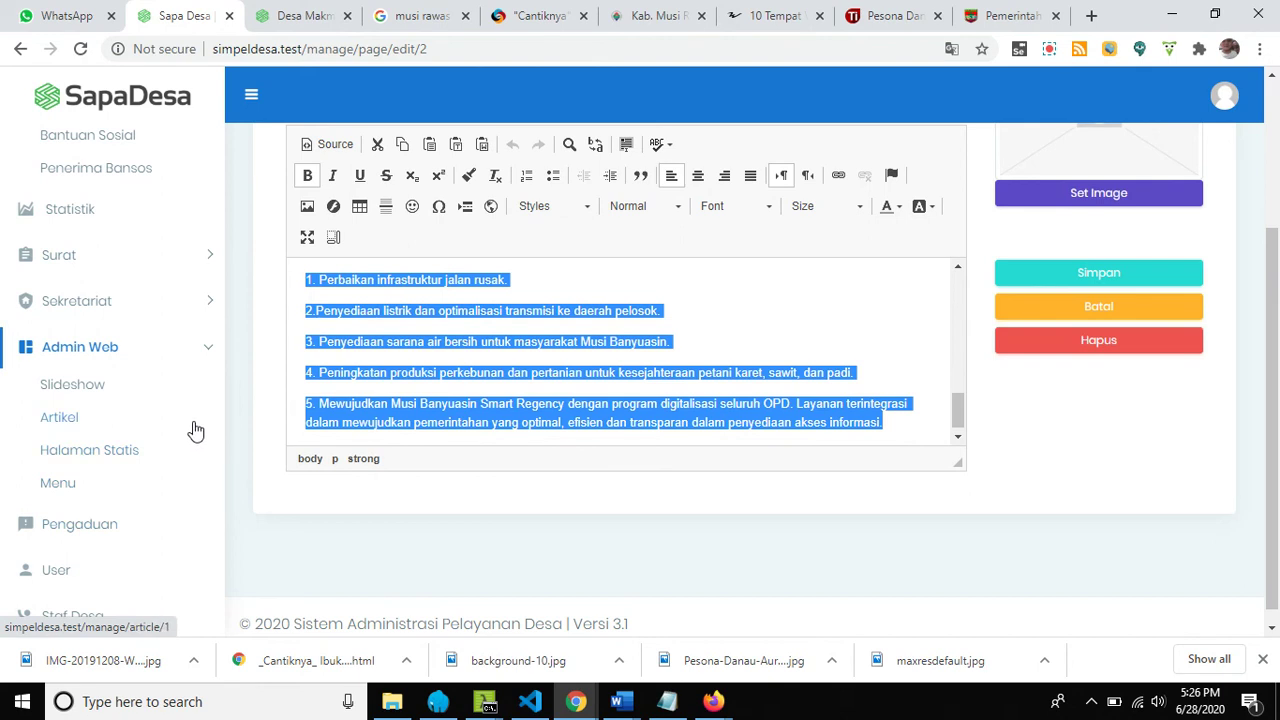
Open Admin Web > Menu showing Profil Desa with Sejarah Desa, Visi Misi, Pemerintahan Desa.
left_click(63, 497)
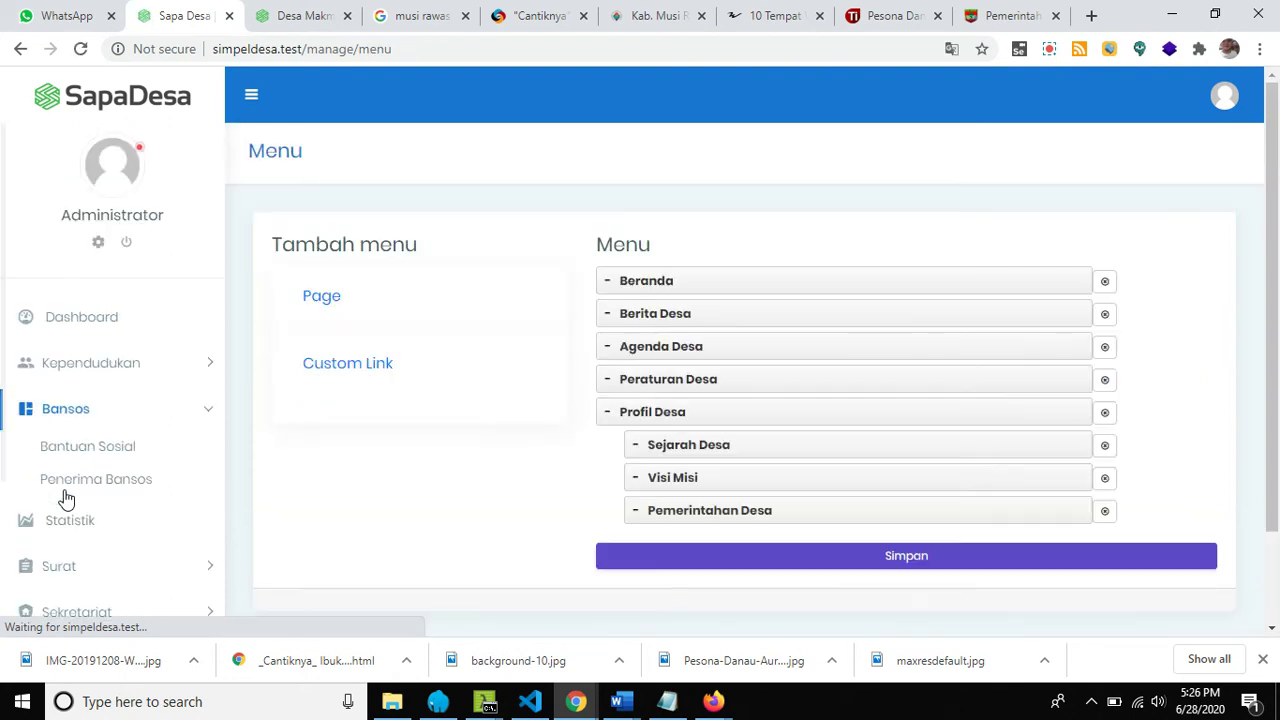
scroll(431, 517, "down", 2)
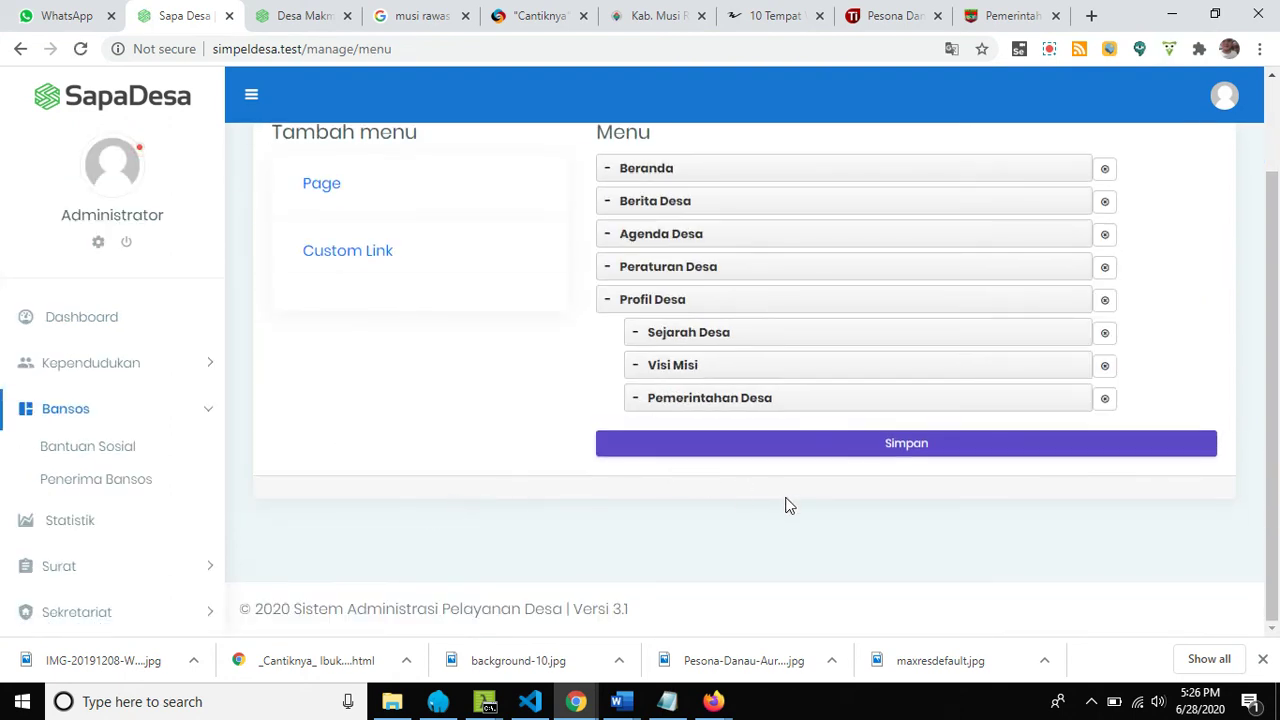
scroll(785, 505, "up", 2)
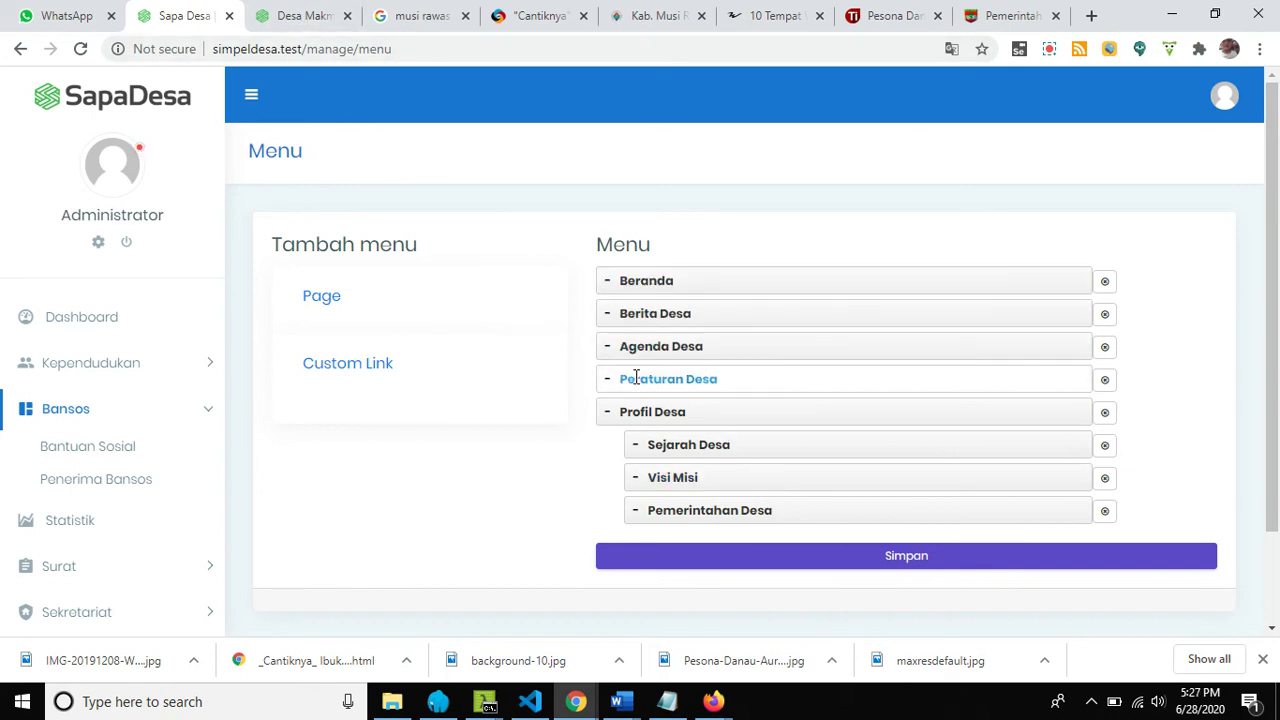
Compare with the public site's menu, then go to the Slideshow entries list.
left_click(300, 16)
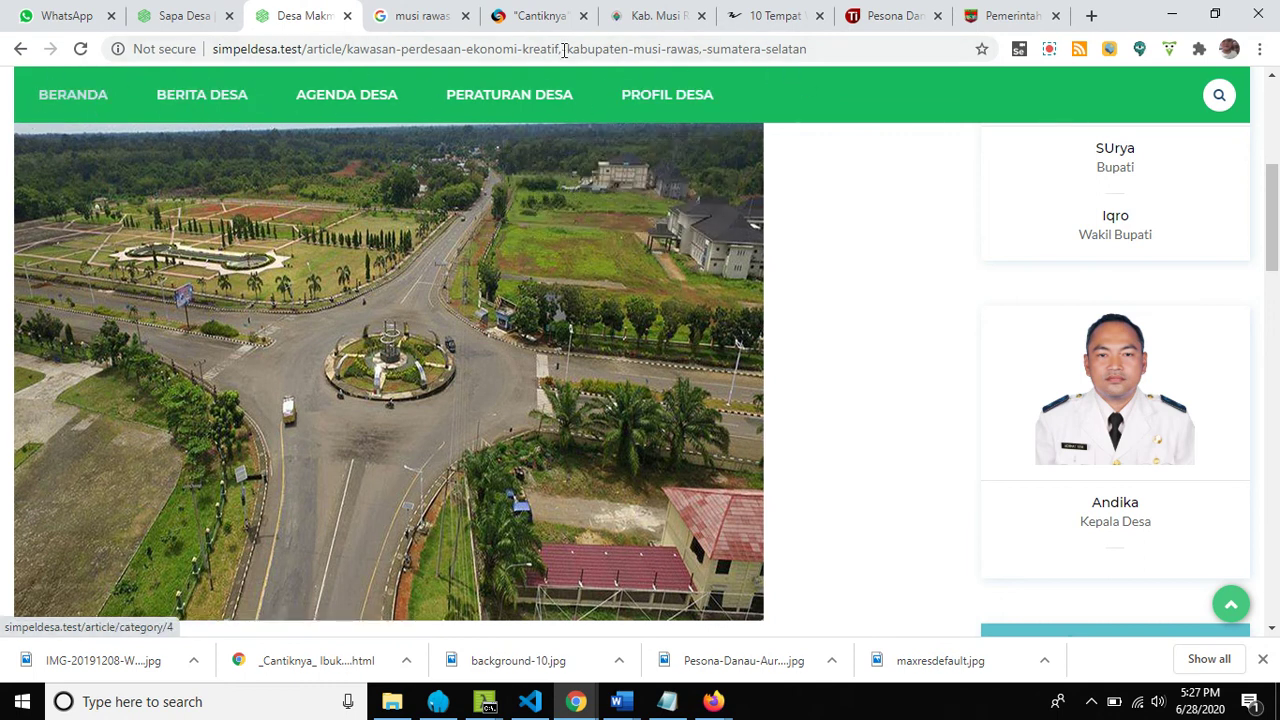
left_click(182, 16)
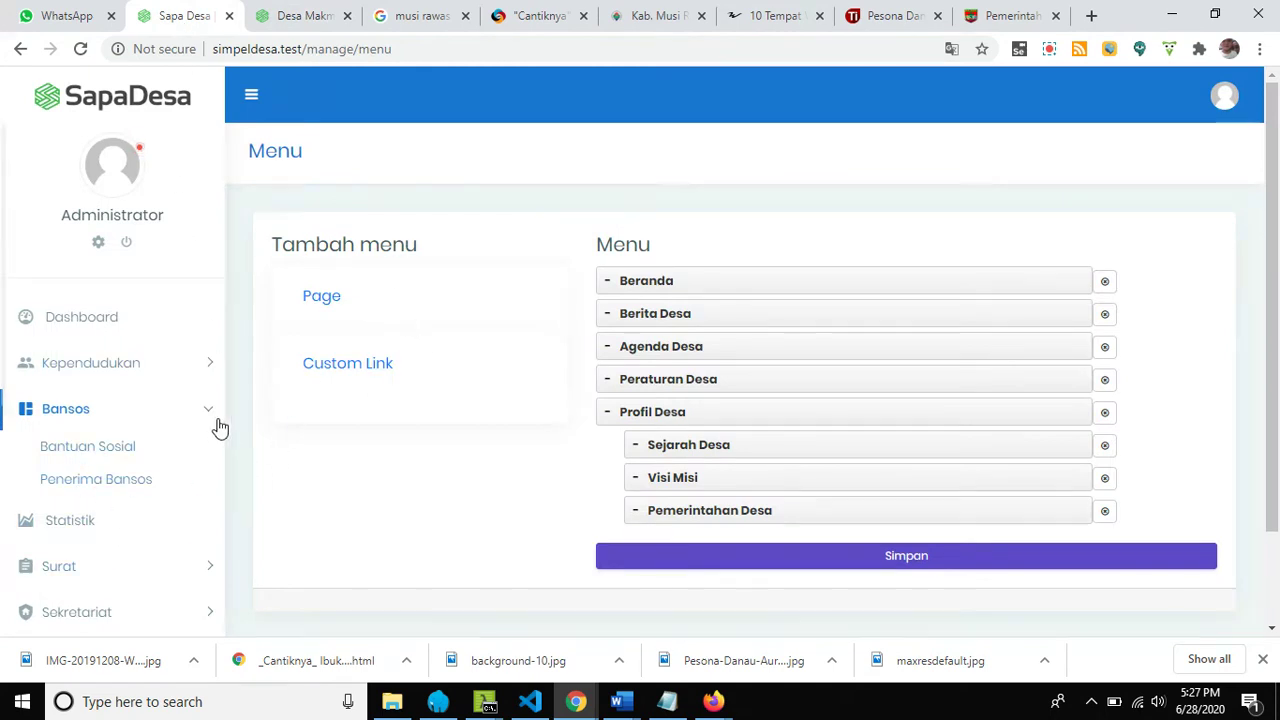
scroll(222, 430, "down", 2)
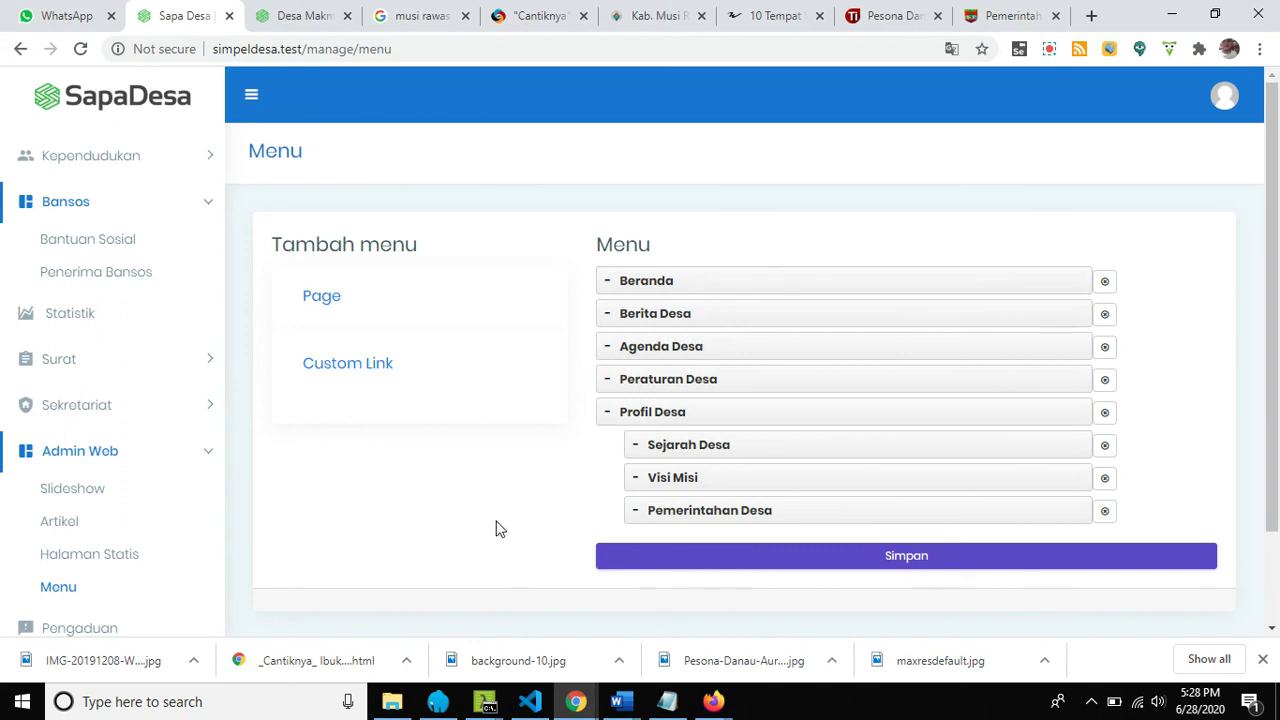
scroll(475, 510, "down", 1)
scroll(475, 510, "up", 1)
left_click(106, 494)
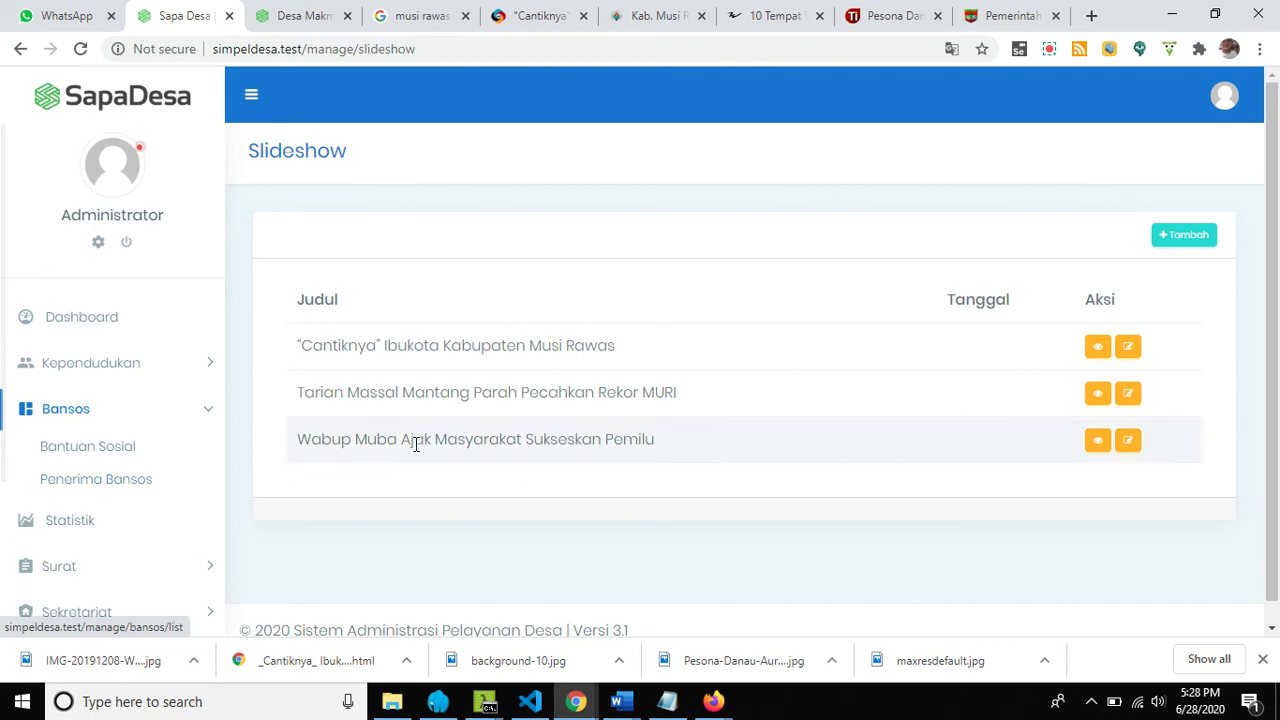
View the public site's Beranda homepage and its latest articles.
left_click(298, 22)
scroll(429, 438, "up", 6)
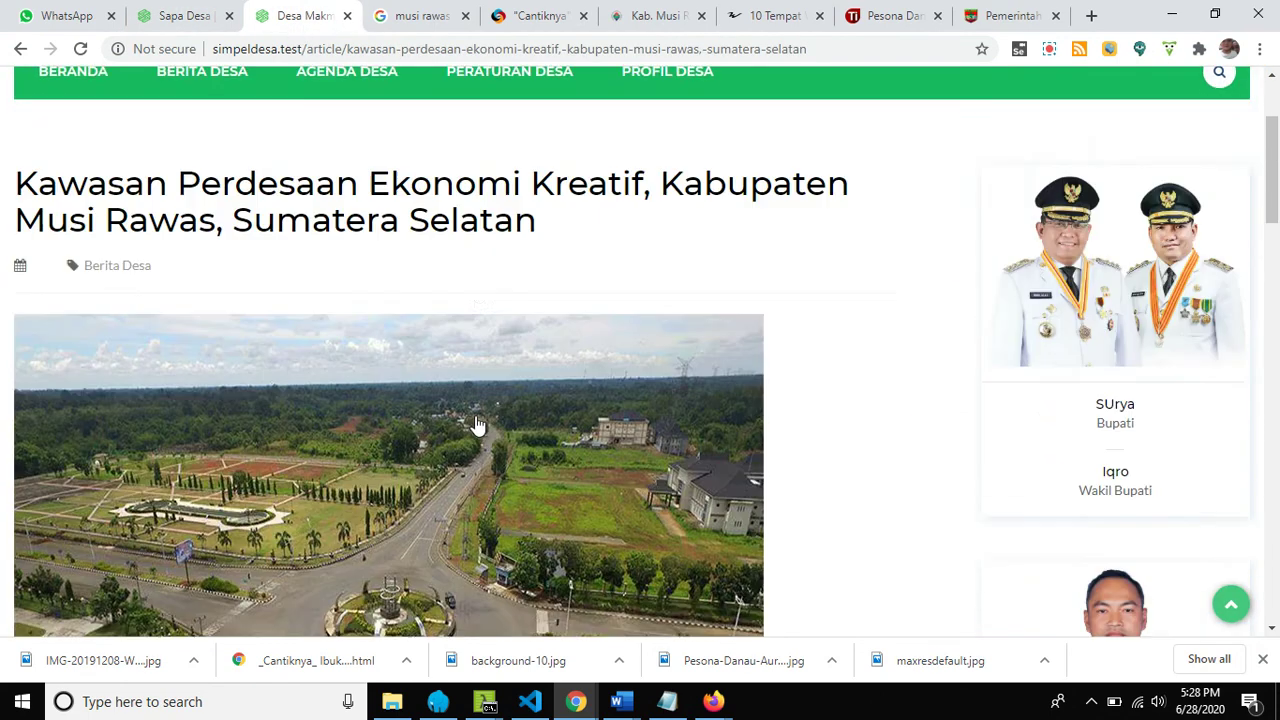
left_click(97, 270)
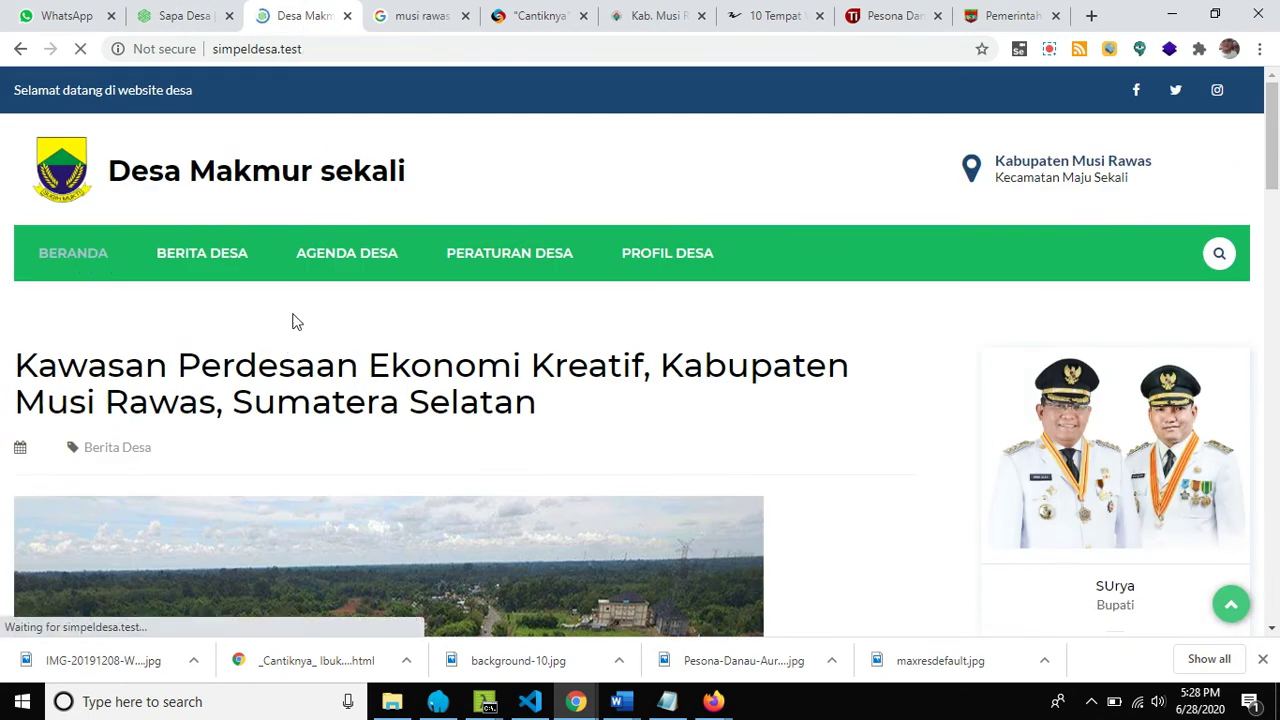
scroll(370, 455, "down", 2)
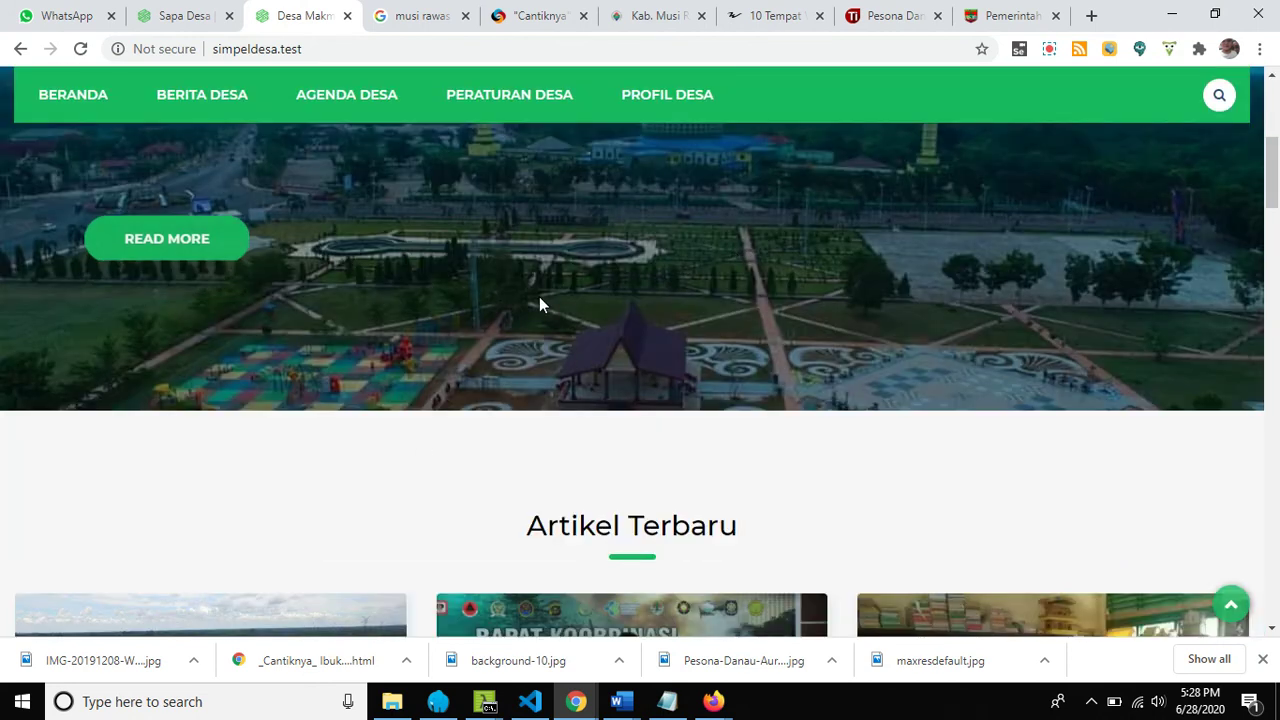
scroll(541, 302, "down", 4)
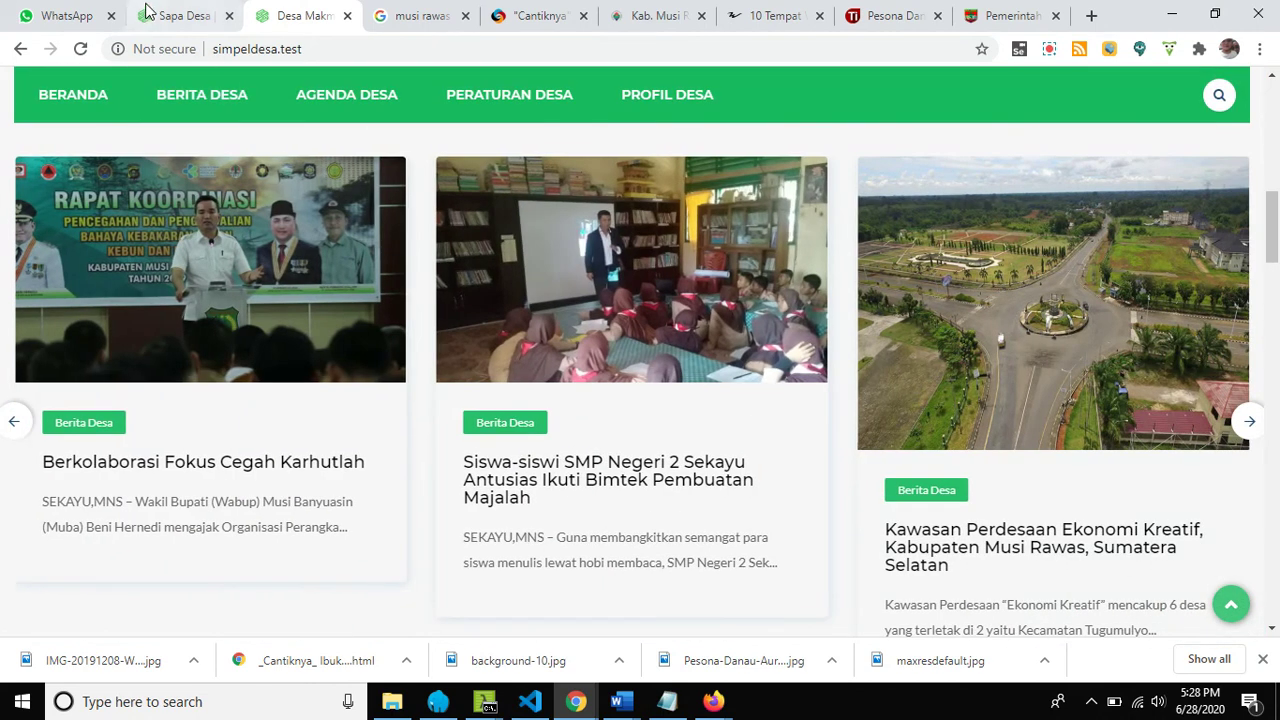
left_click(170, 16)
scroll(130, 552, "down", 2)
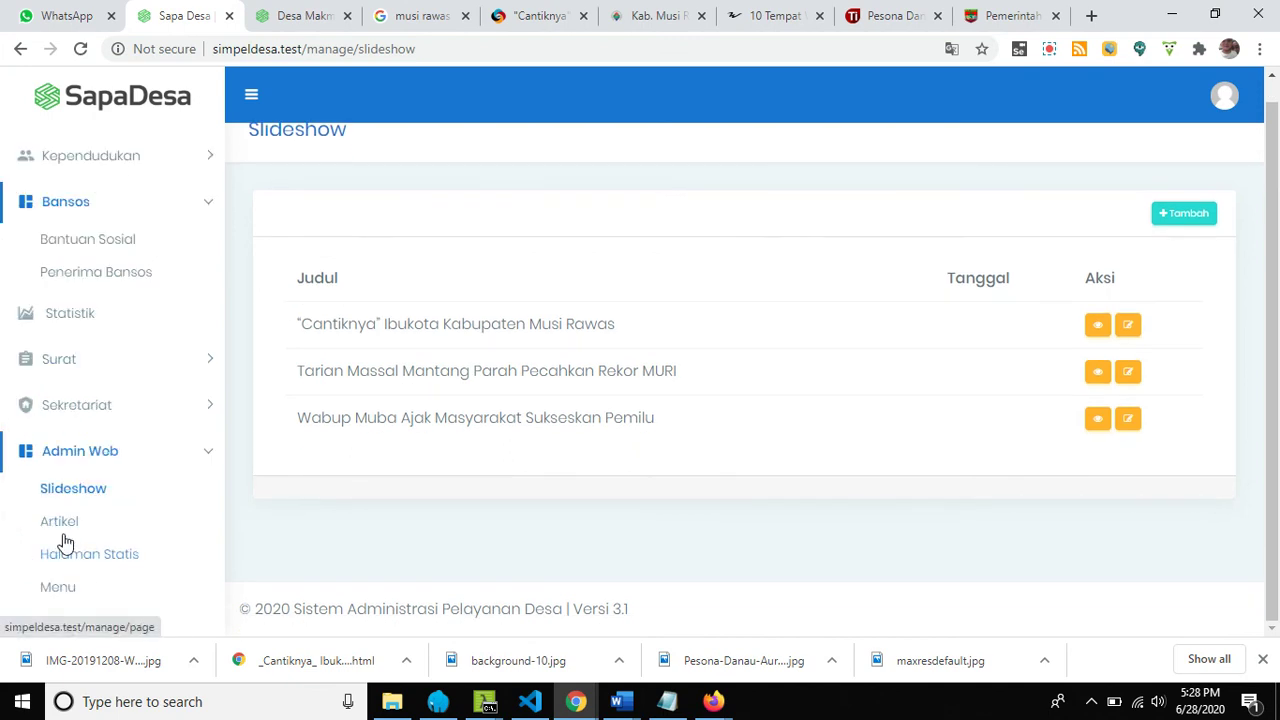
Step the public homepage's article carousel back two cards, then return to admin.
left_click(290, 16)
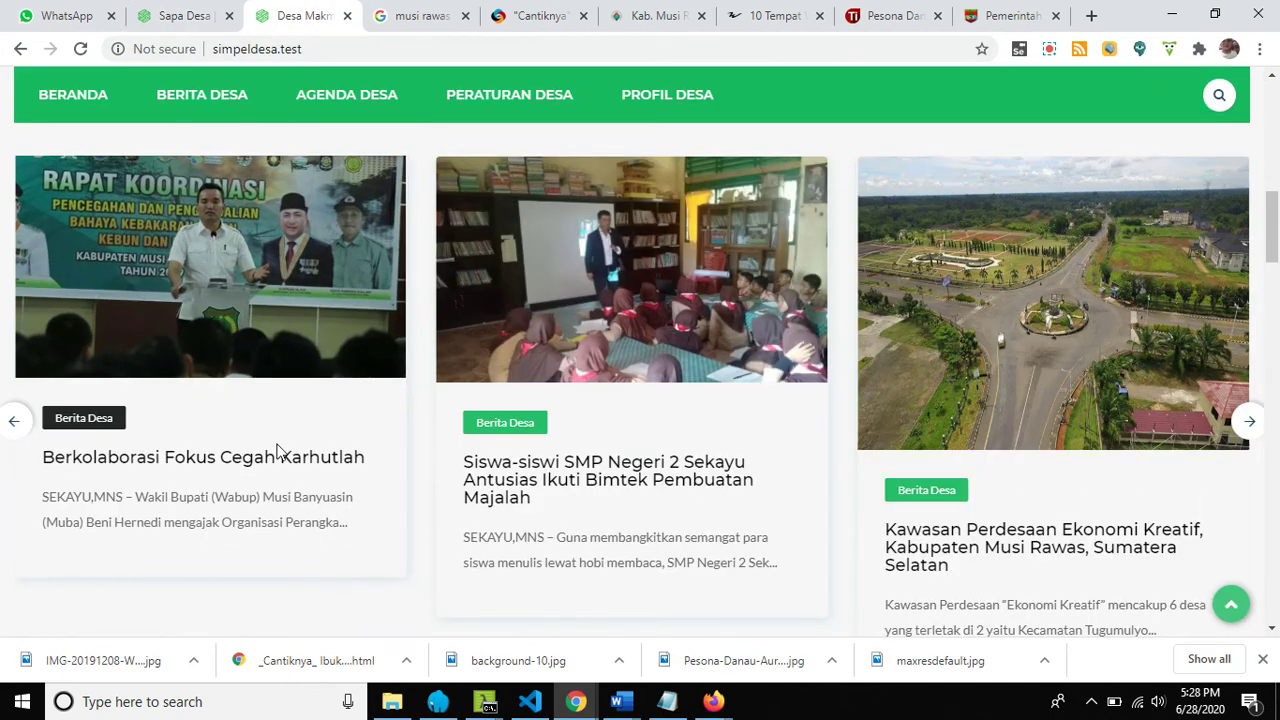
scroll(260, 460, "up", 4)
scroll(631, 517, "down", 4)
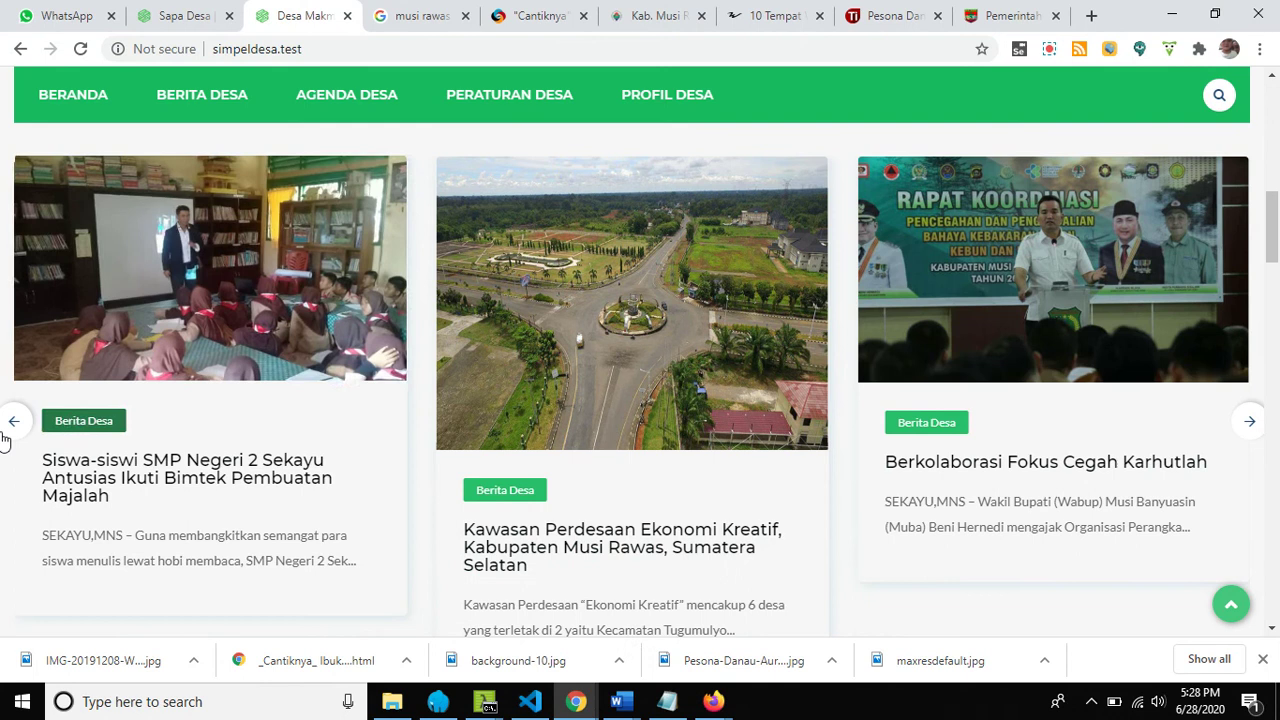
left_click(11, 427)
left_click(12, 427)
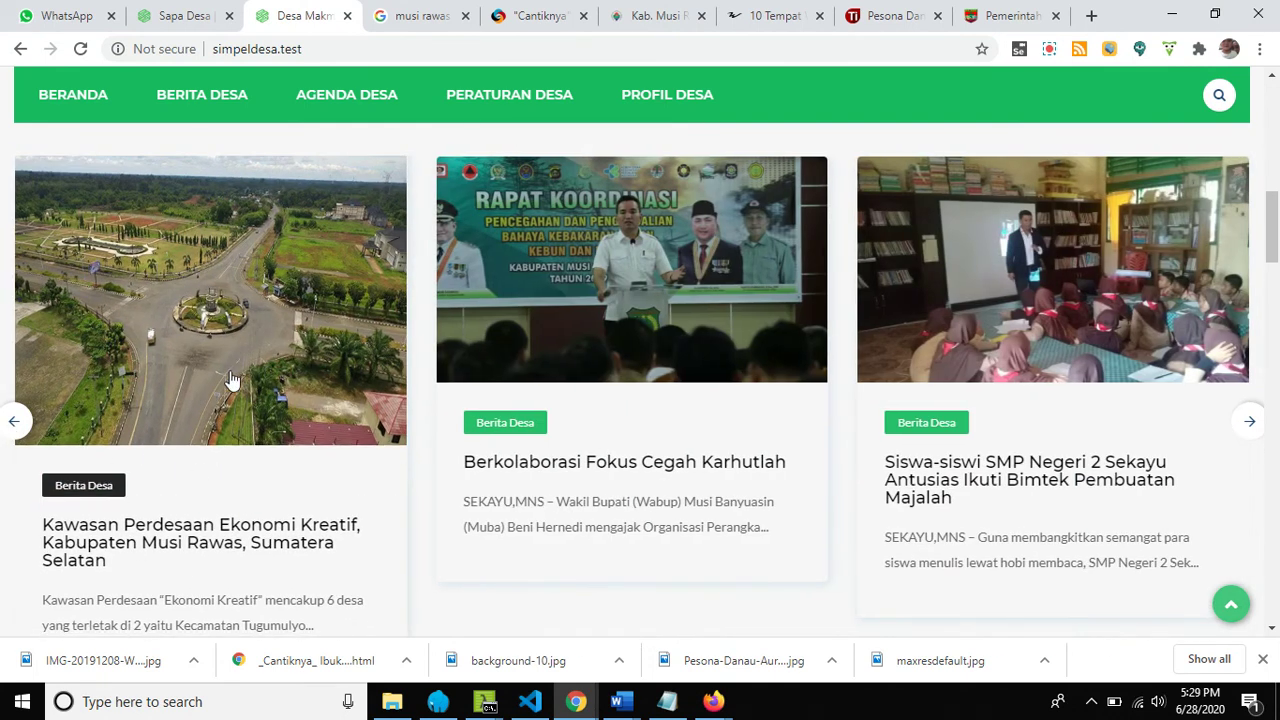
left_click(165, 15)
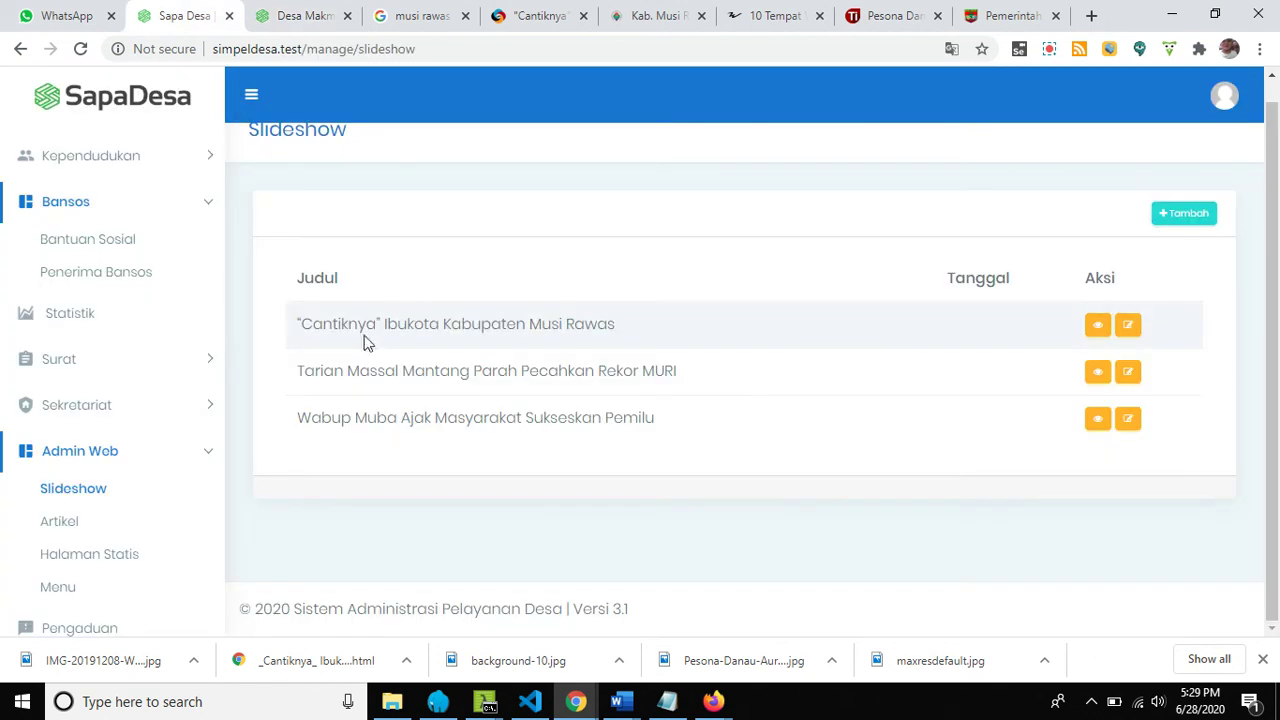
Open Halaman Statis and check the public site's Profil Desa dropdown.
left_click(130, 556)
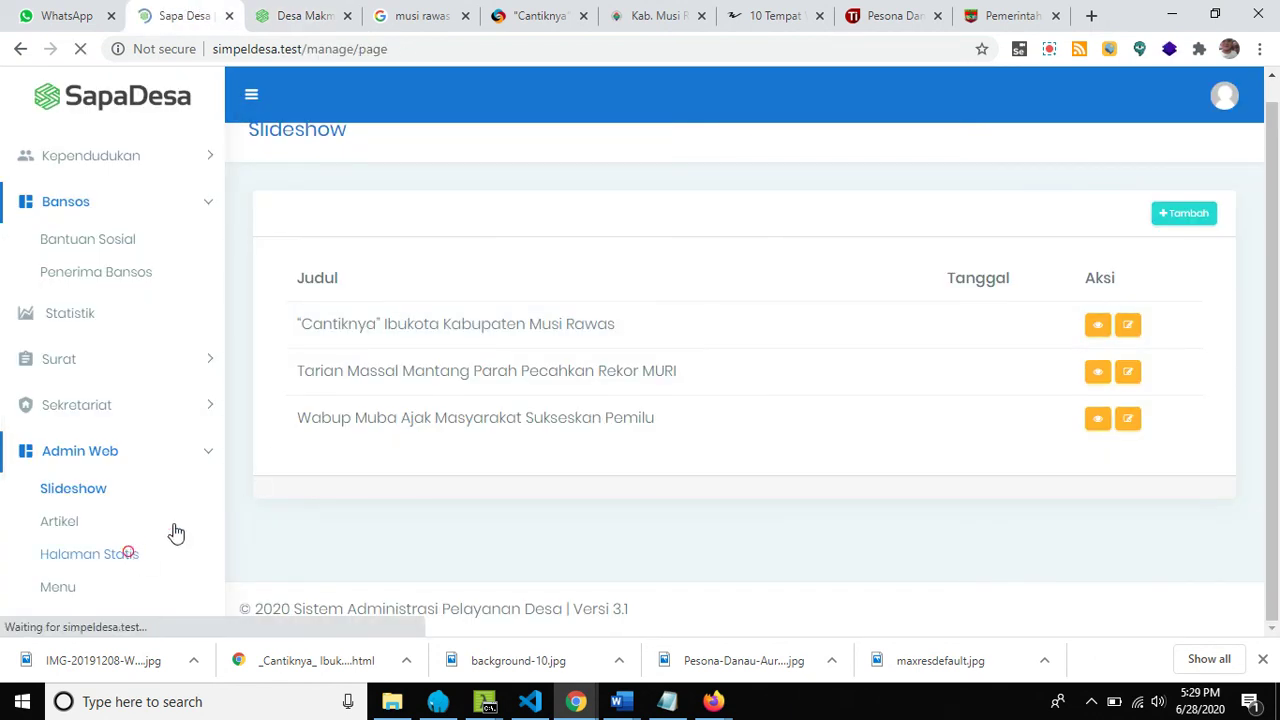
left_click(310, 18)
mouse_move(694, 94)
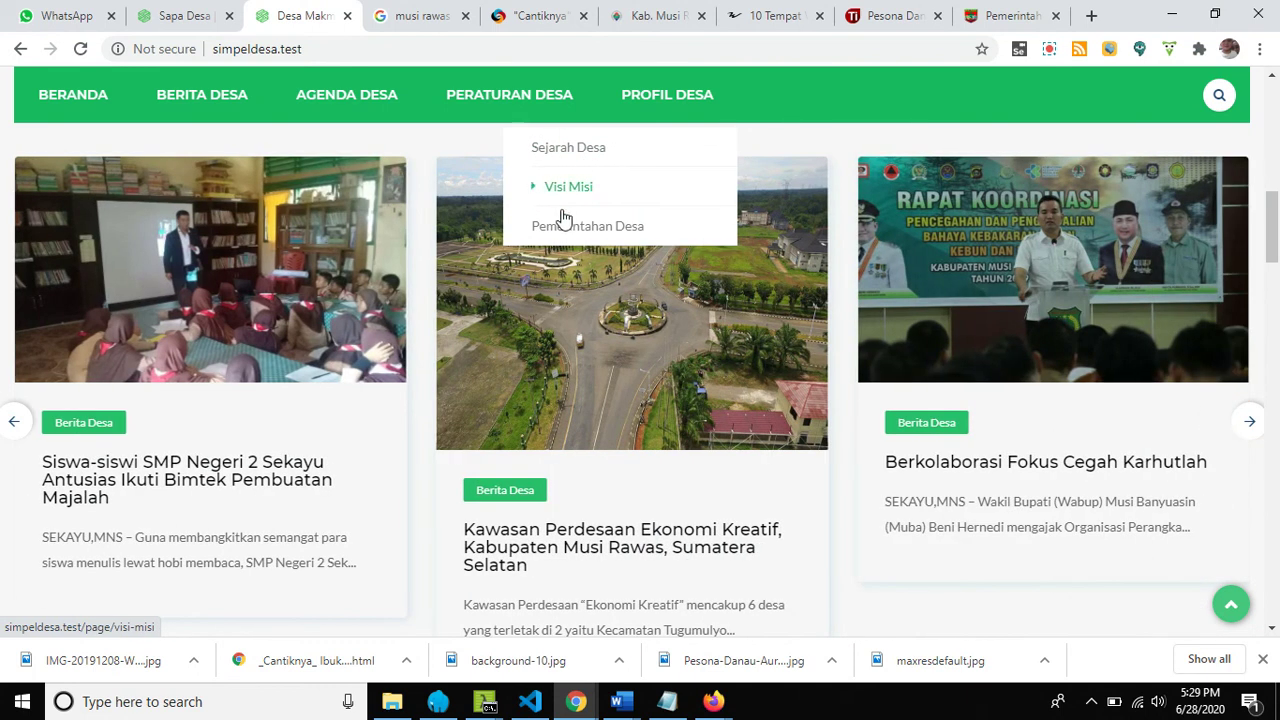
scroll(469, 378, "down", 1)
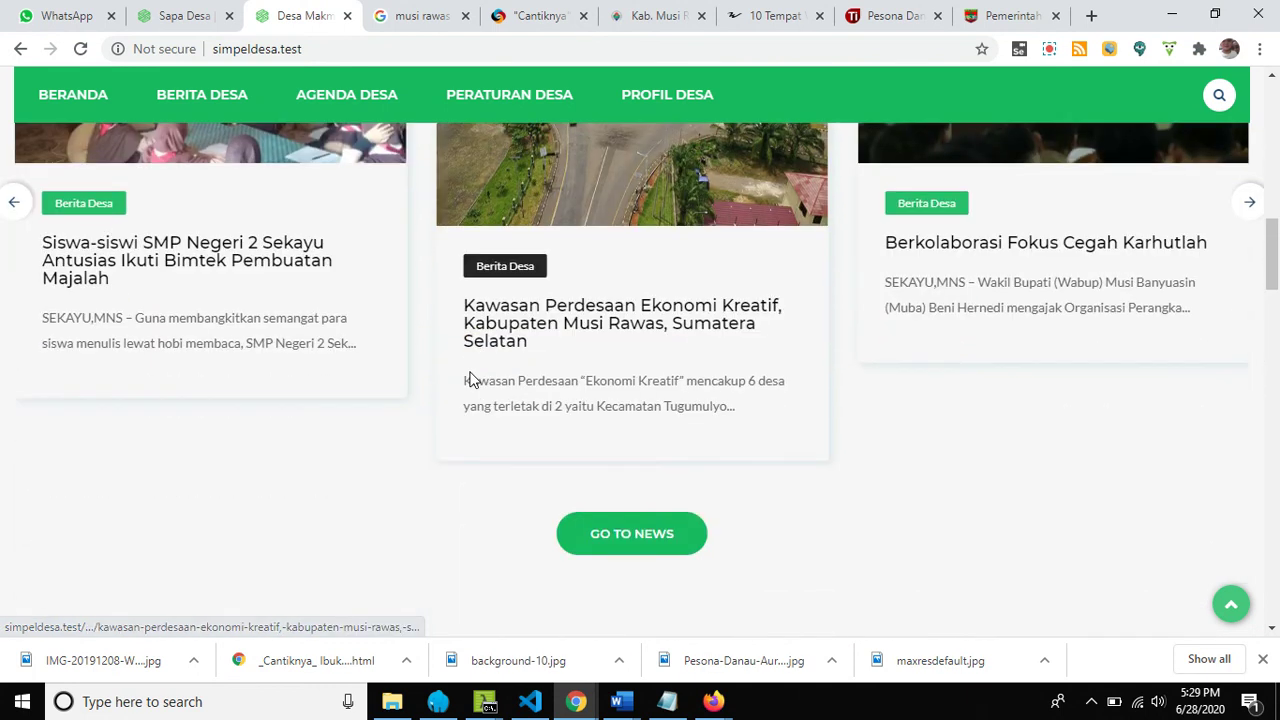
scroll(469, 370, "up", 7)
left_click(185, 18)
scroll(105, 535, "down", 2)
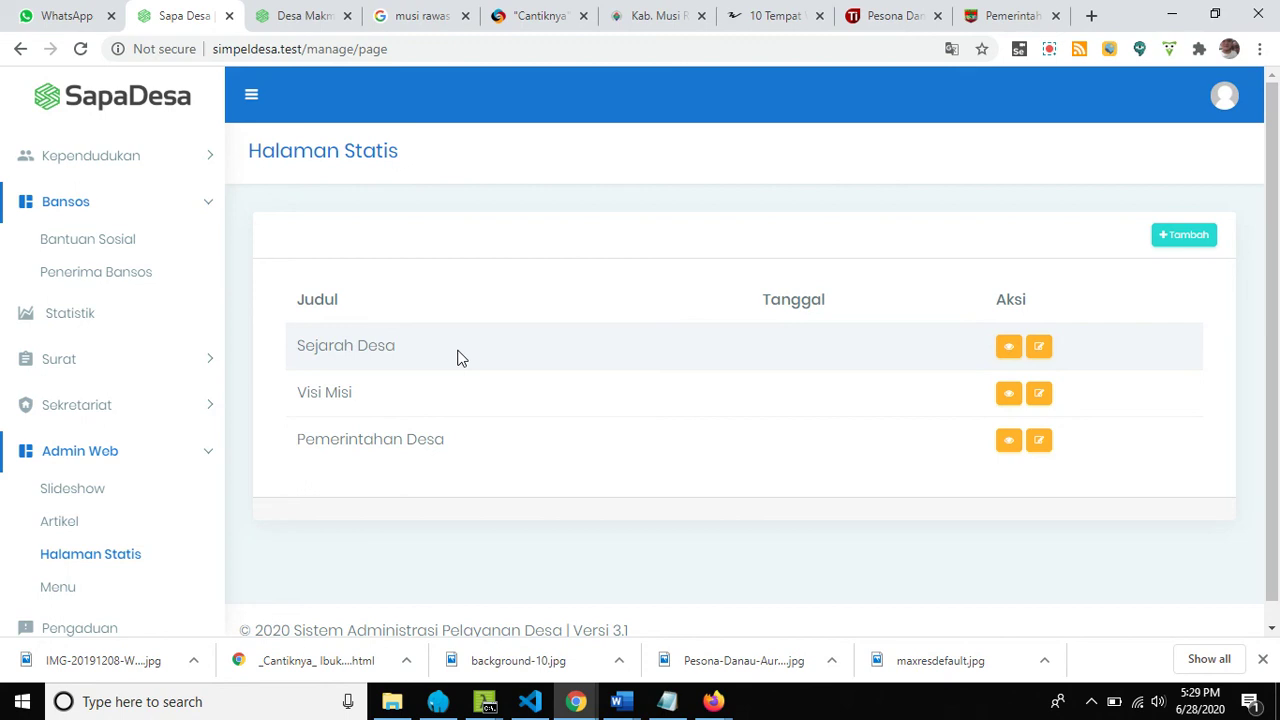
left_click(1049, 48)
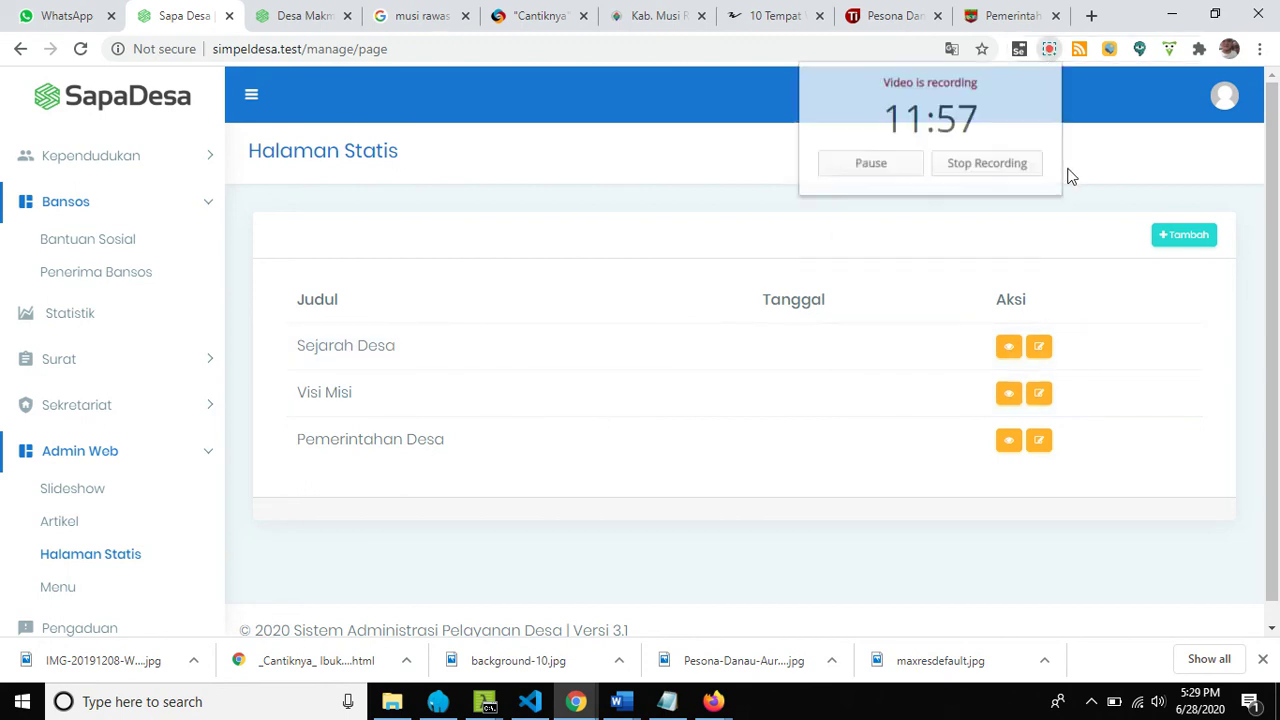